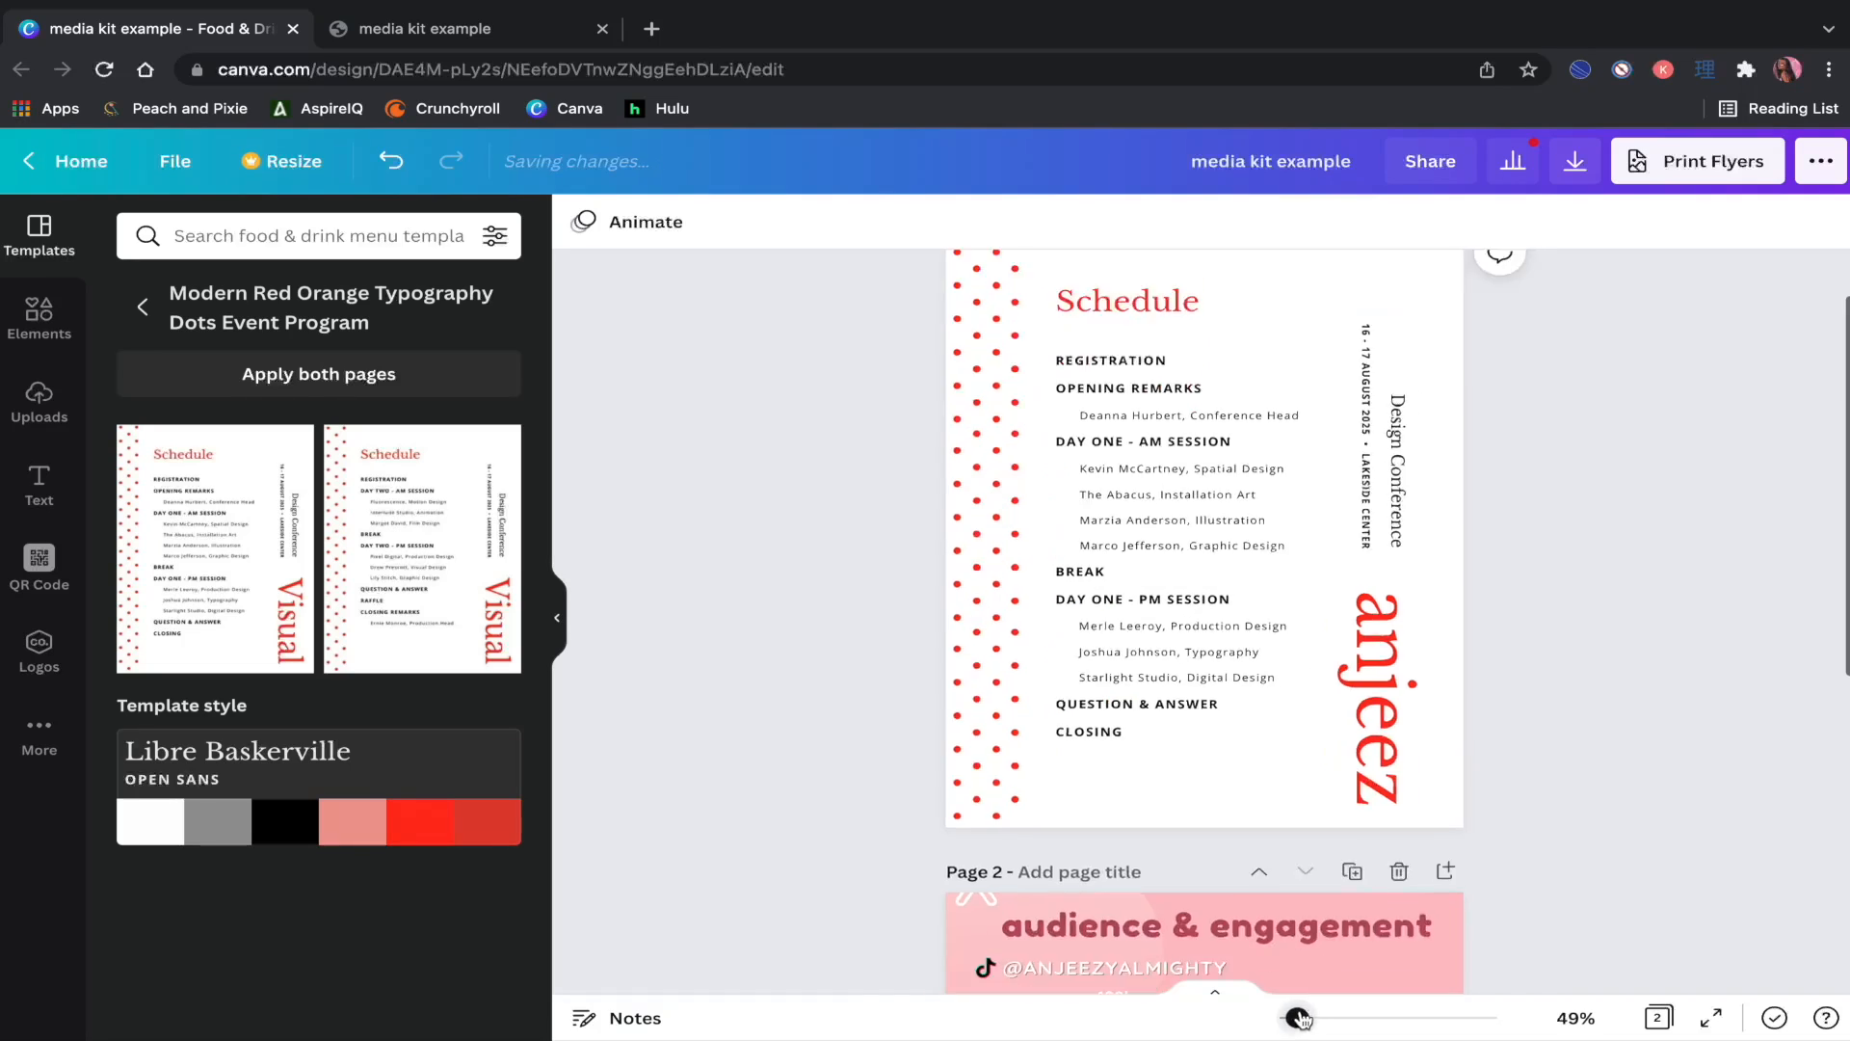
# Step: Scroll the canvas to review page 1's new red-dot schedule template
pyautogui.scroll(2, 1632, 730)
pyautogui.scroll(-1, 1631, 730)
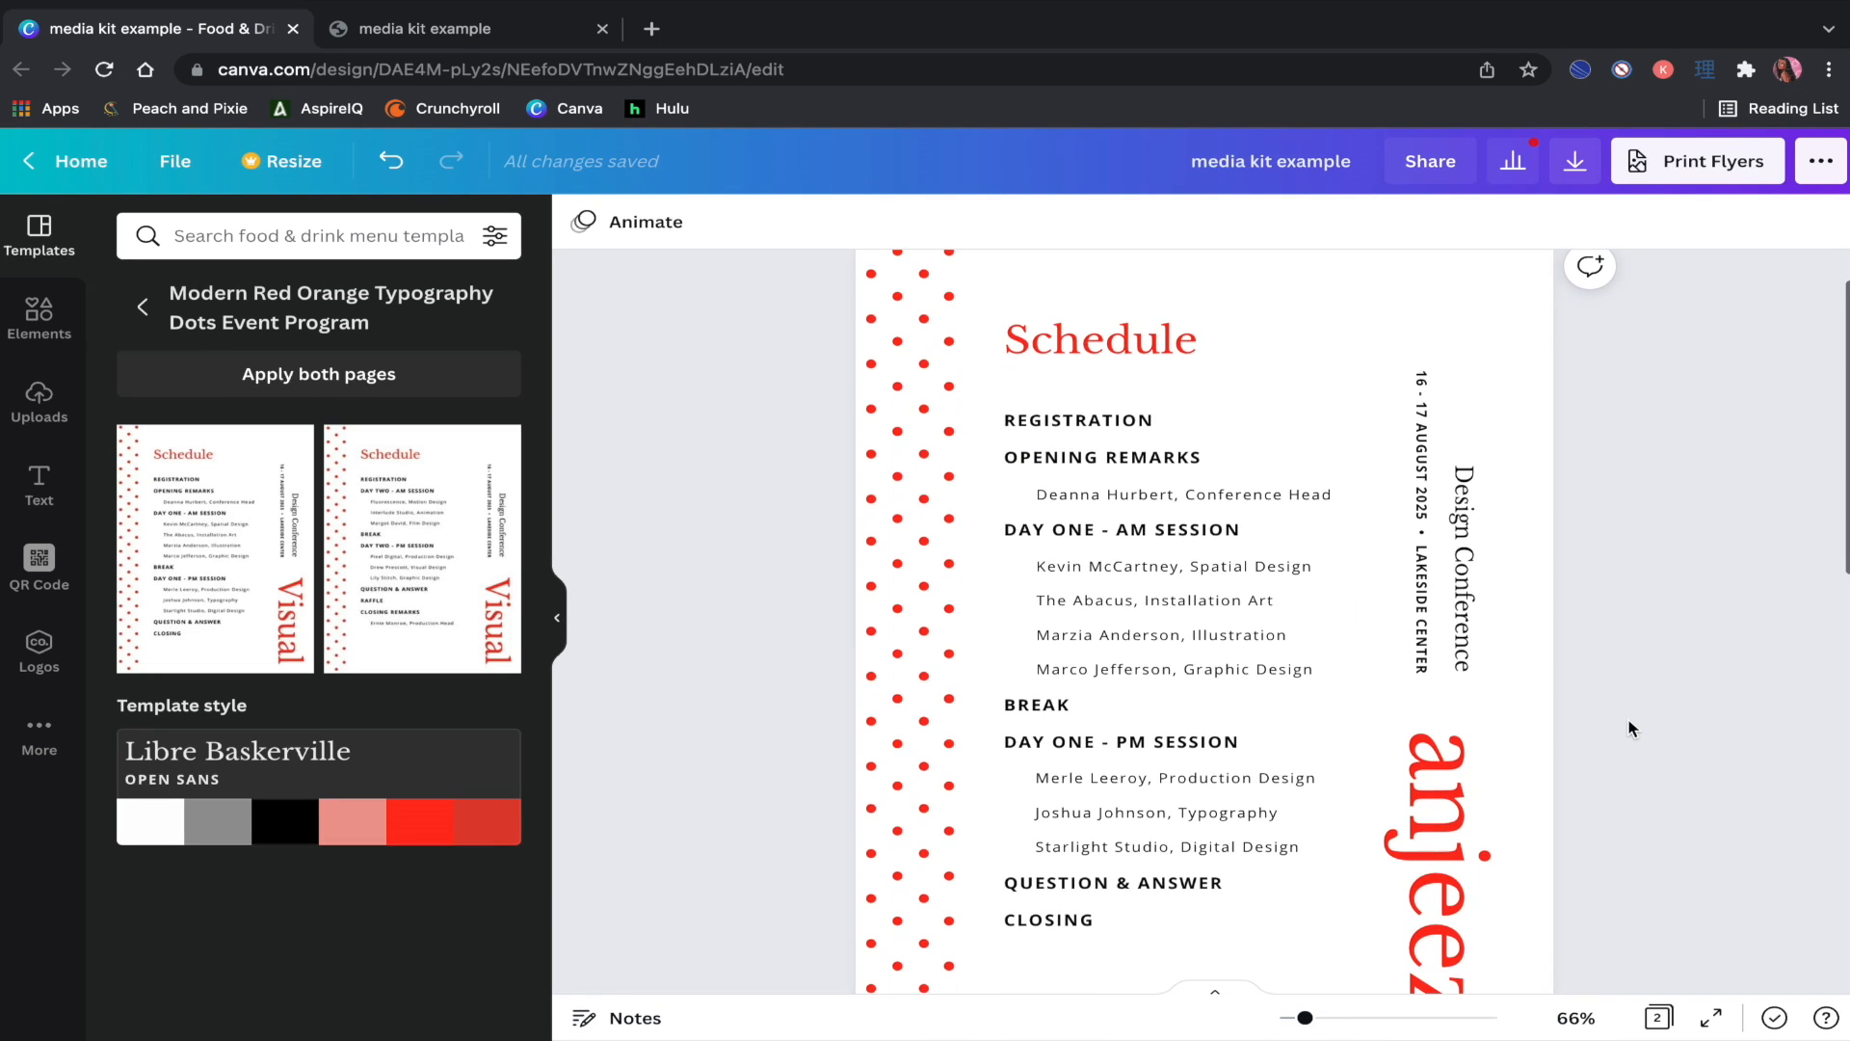
# Step: Change the vertical 'Design Conference' text to 'Content Creator | Influencer'
pyautogui.click(1457, 569)
pyautogui.click(1457, 568)
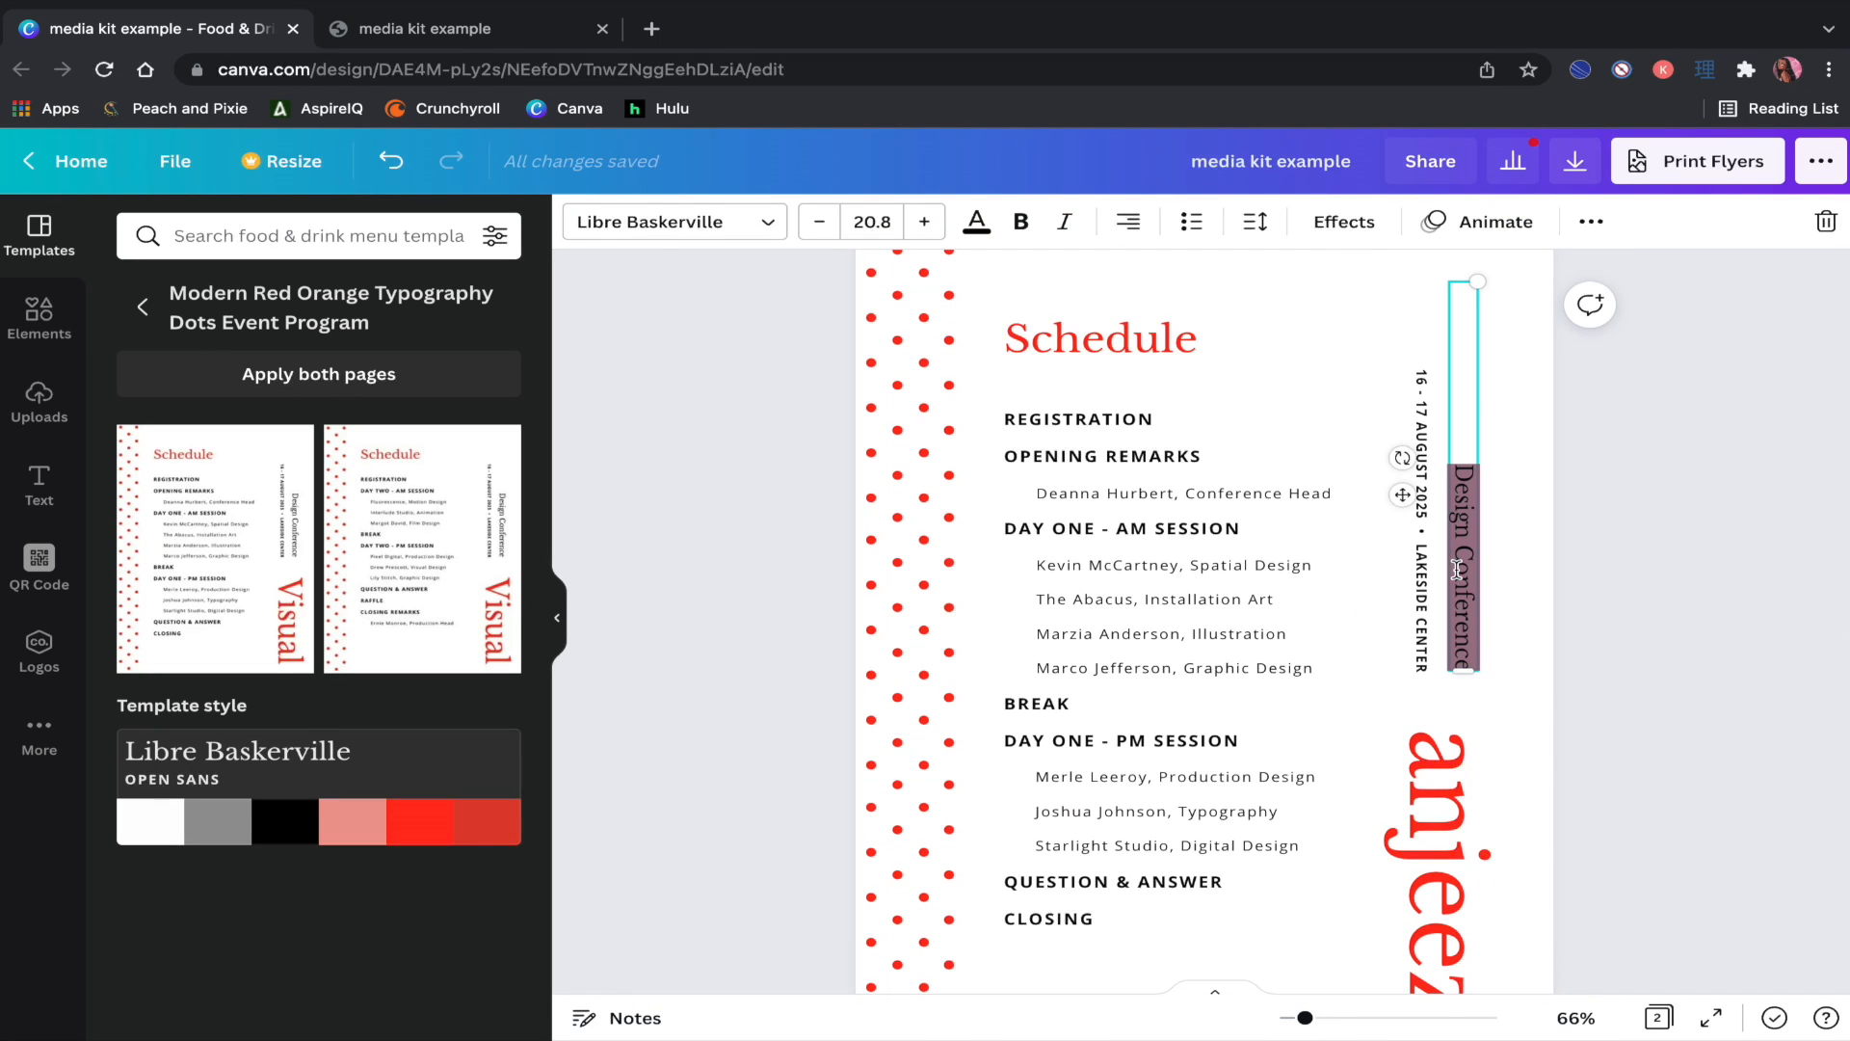
pyautogui.write('Co')
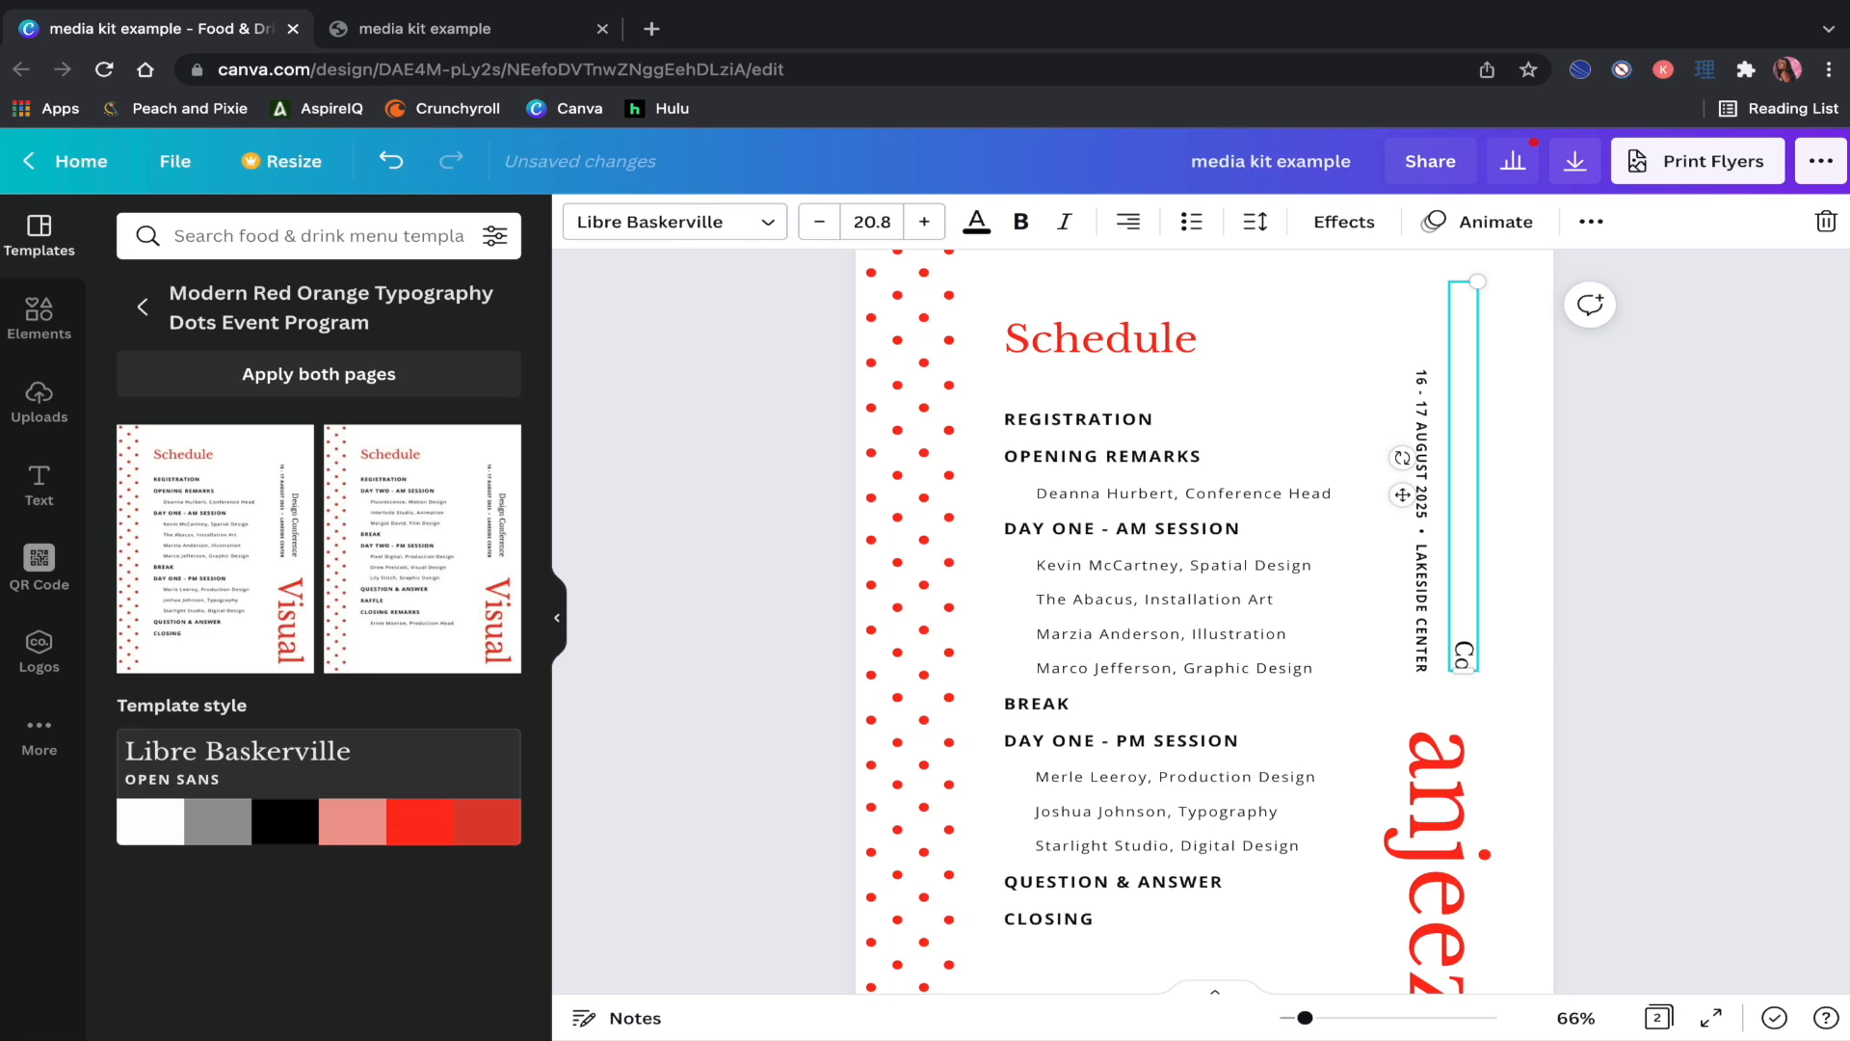
pyautogui.write('tntent Creator | In')
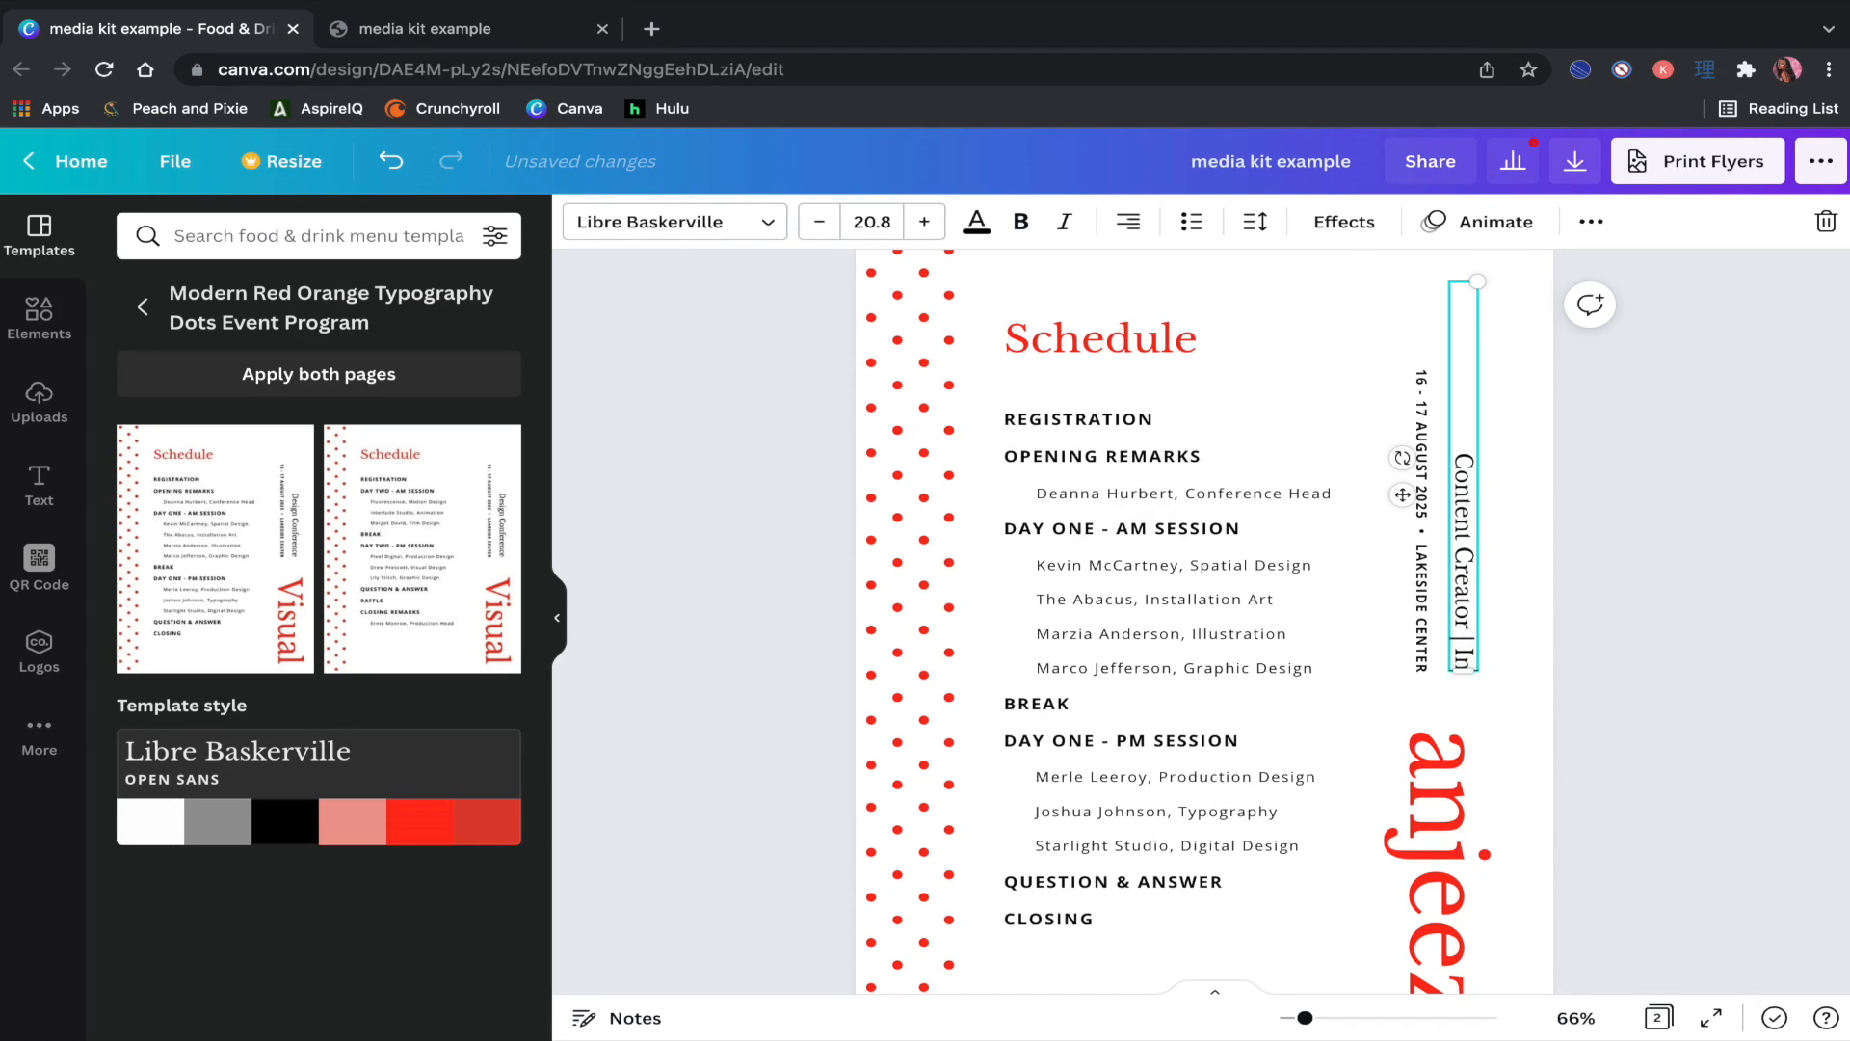
pyautogui.write('fluencer')
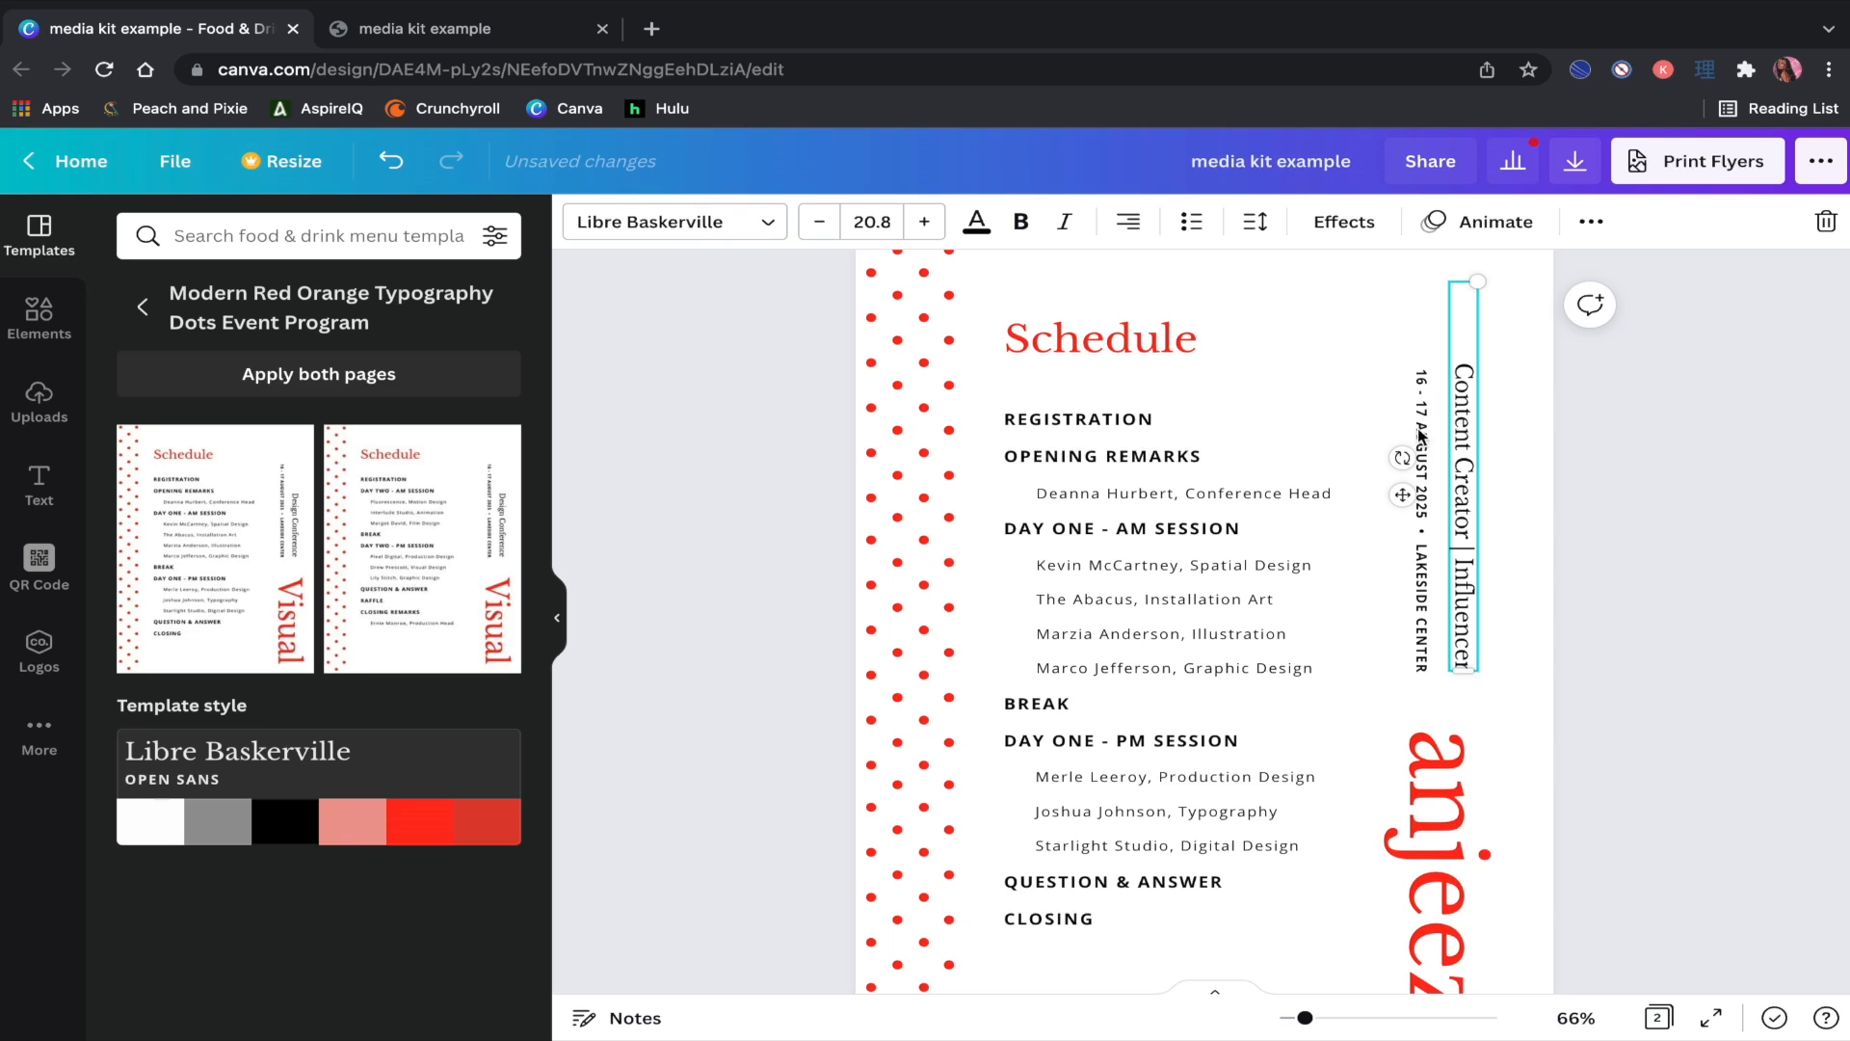
# Step: Replace the vertical date line with the two contact e-mail addresses
pyautogui.doubleClick(1420, 434)
pyautogui.press('BackSpace')
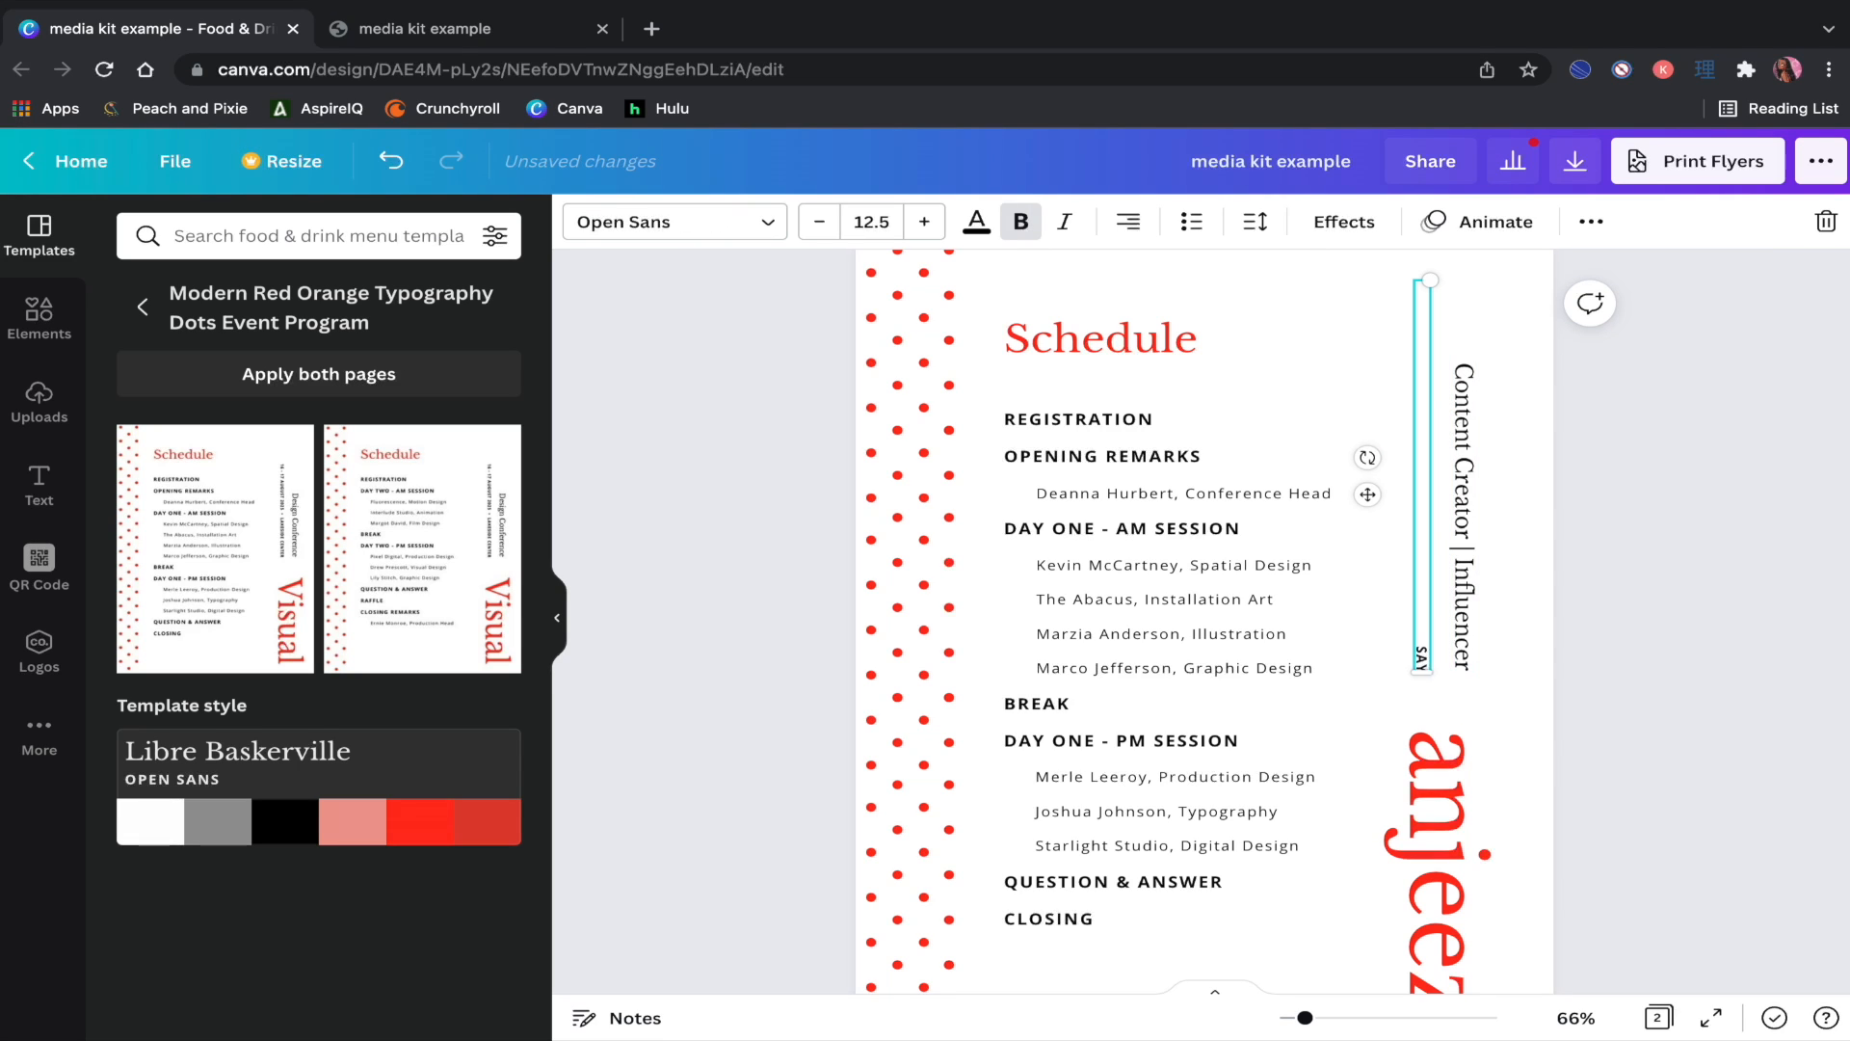
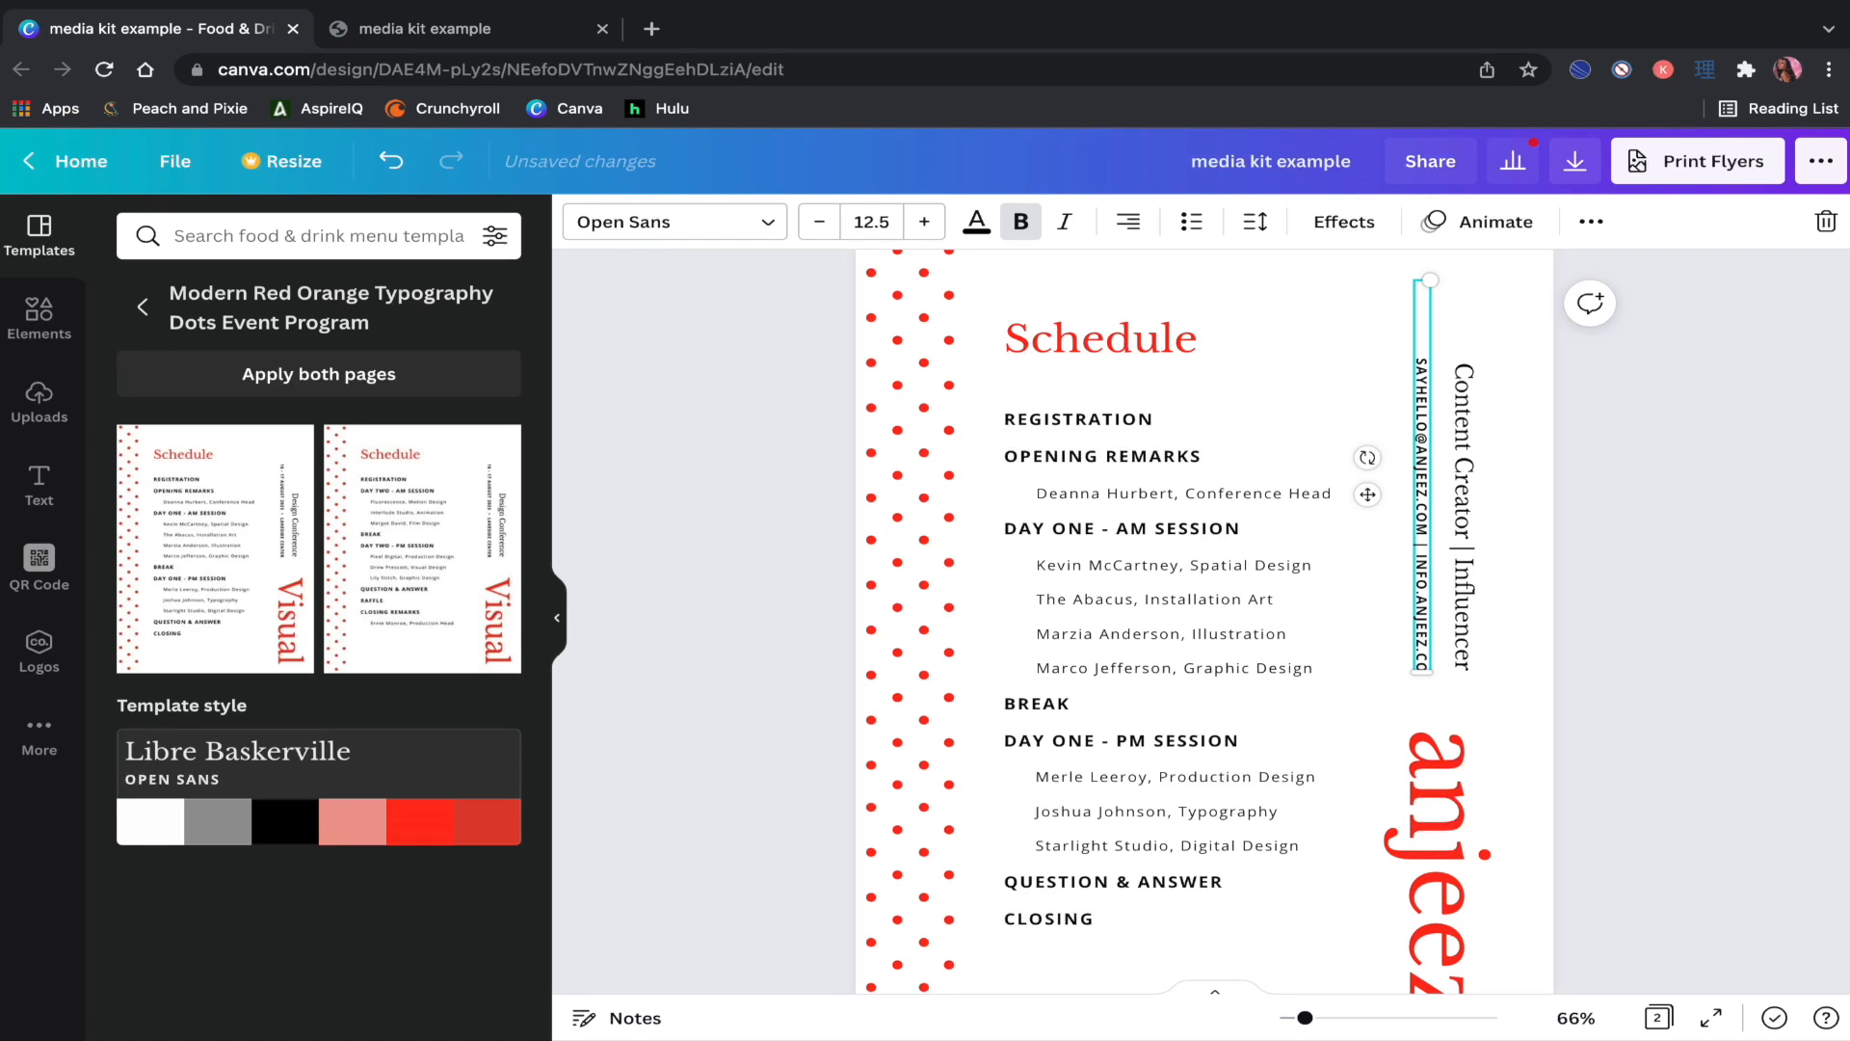
# Step: Delete the whole Schedule text group from page 1
pyautogui.scroll(-1, 1462, 500)
pyautogui.click(1305, 578)
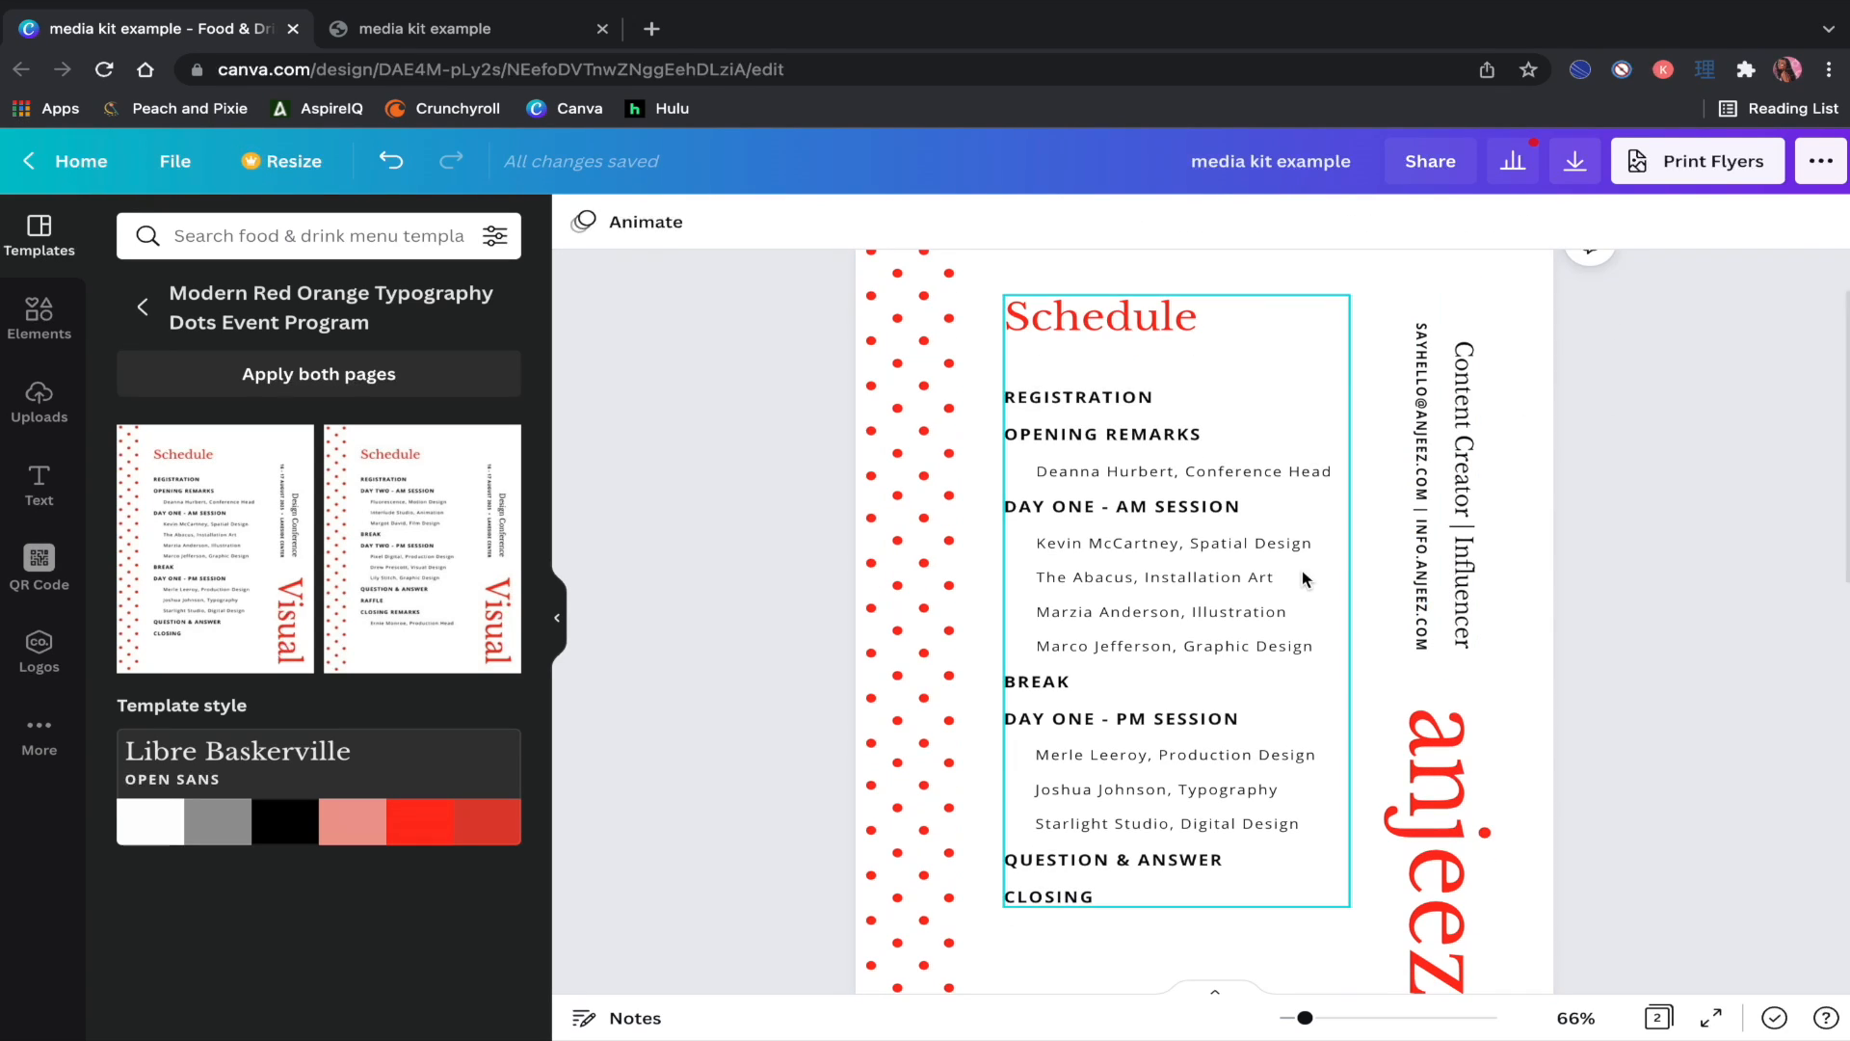
pyautogui.click(1829, 230)
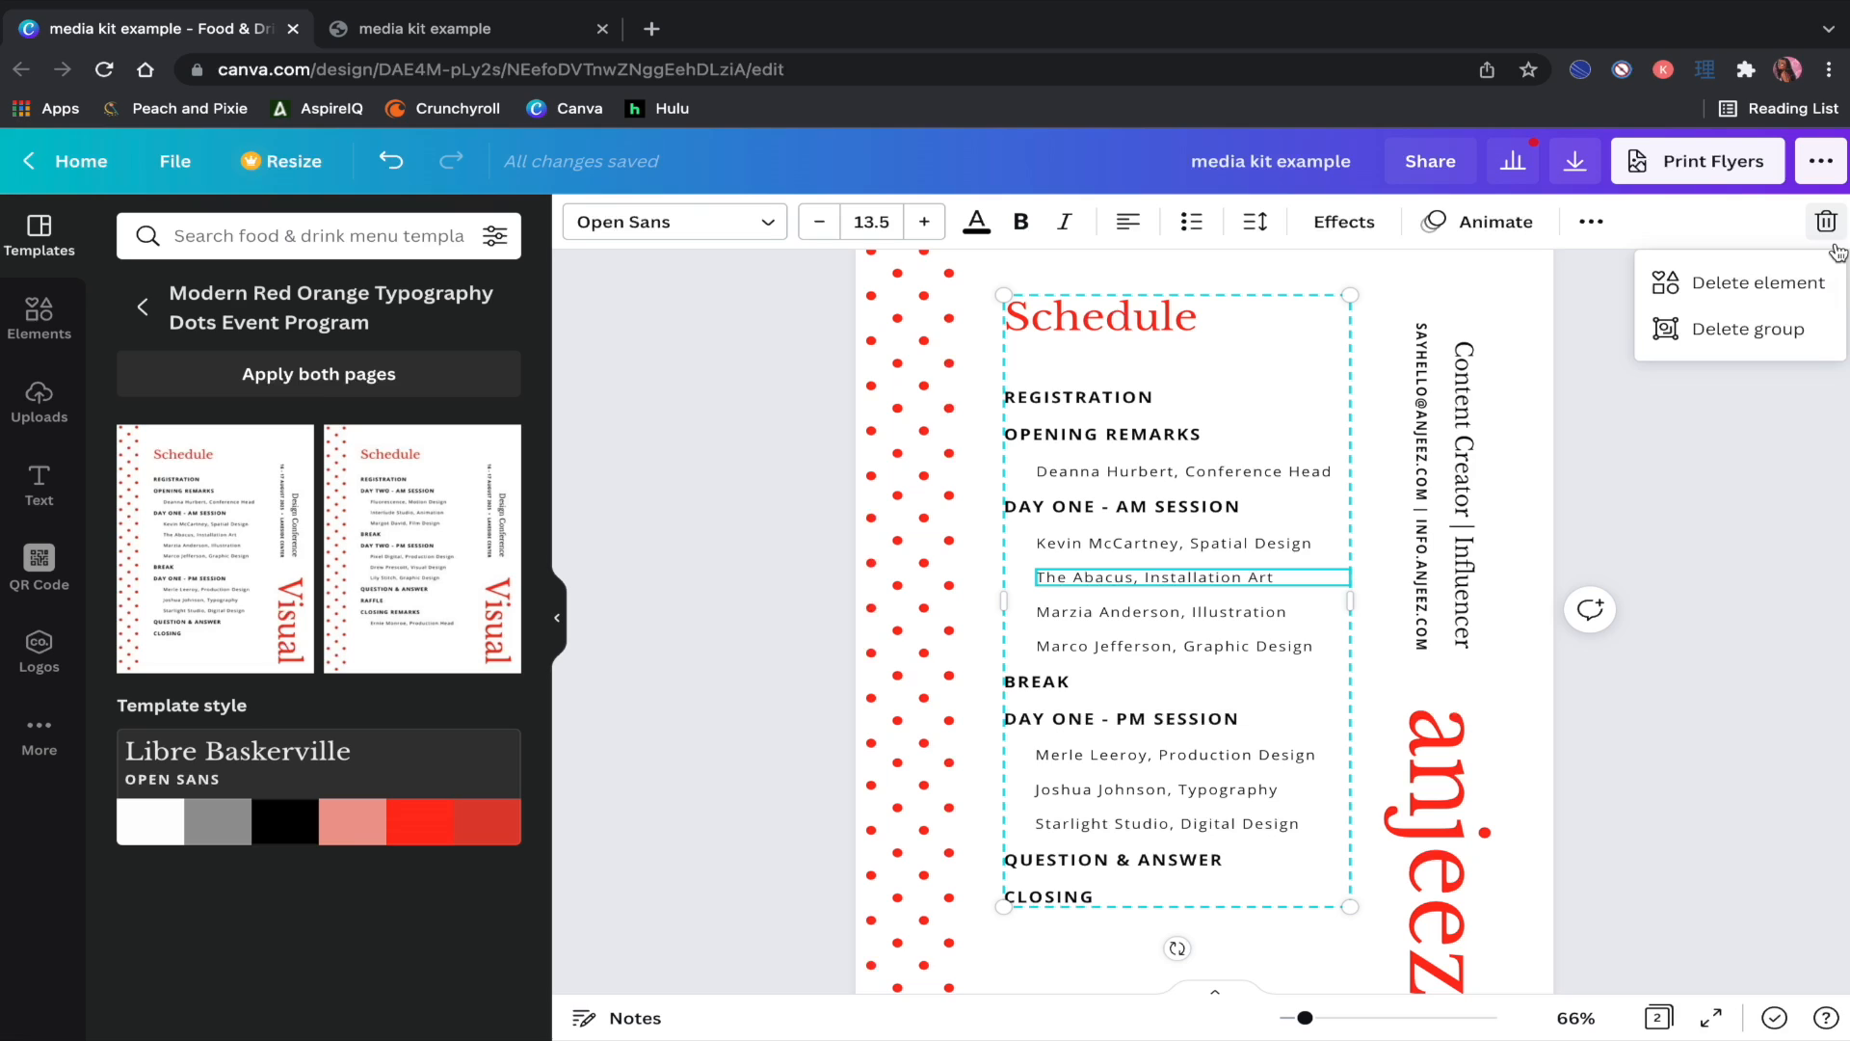
pyautogui.click(1774, 330)
pyautogui.scroll(2, 1605, 442)
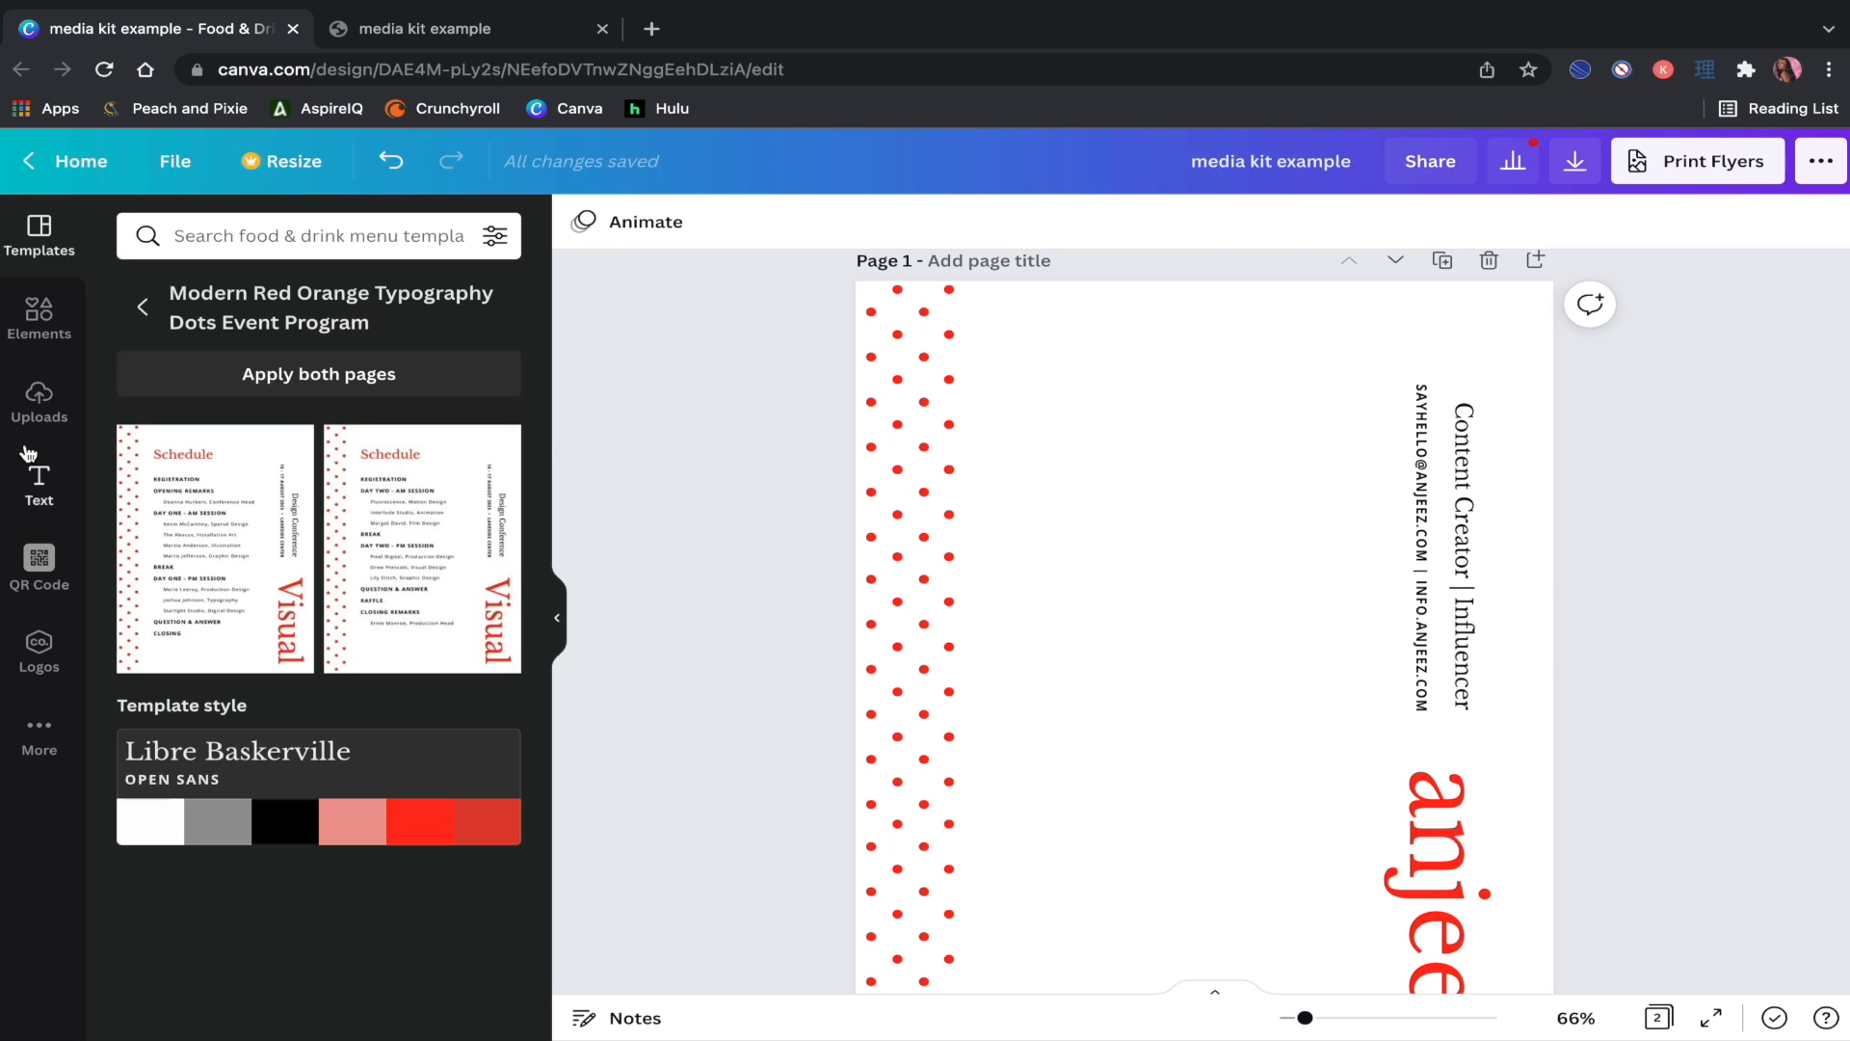
# Step: Add the beach and zipline photos from Uploads, shrunk to match, along the top
pyautogui.click(38, 403)
pyautogui.click(300, 885)
pyautogui.scroll(-1, 1430, 895)
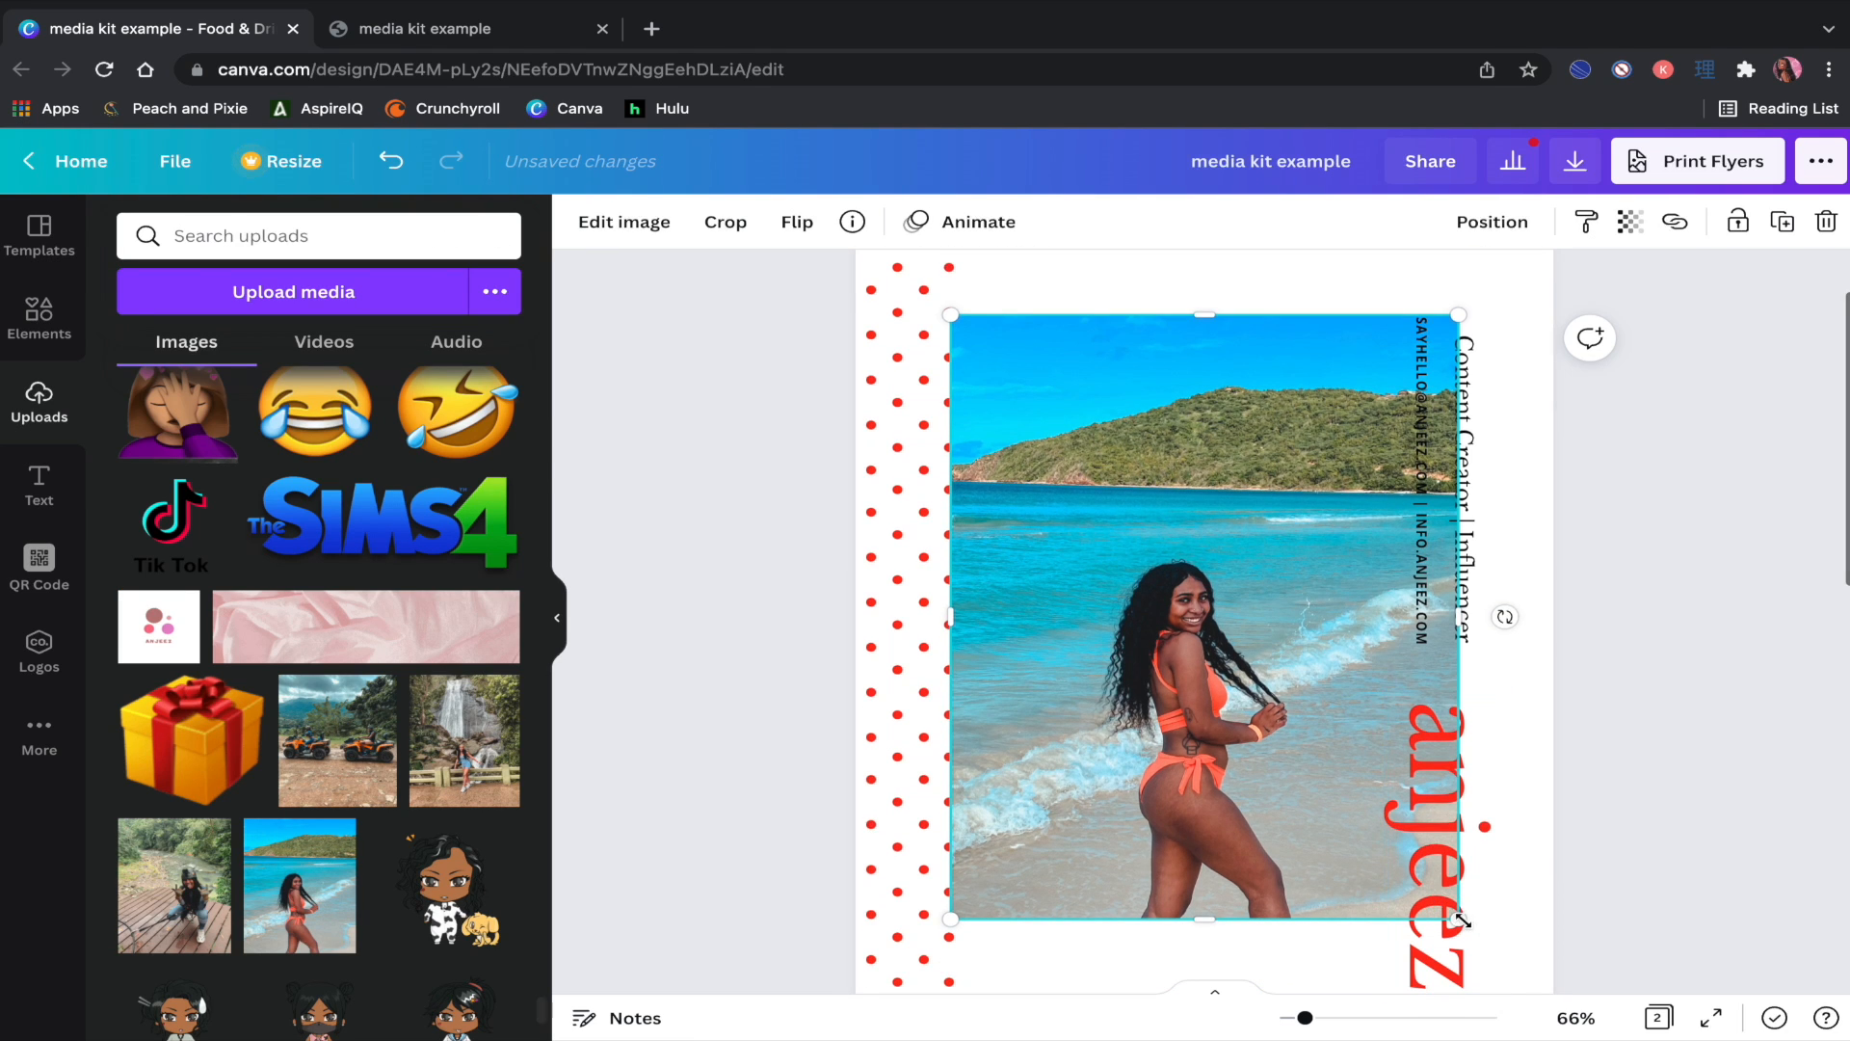
pyautogui.moveTo(1458, 919); pyautogui.dragTo(1152, 454)
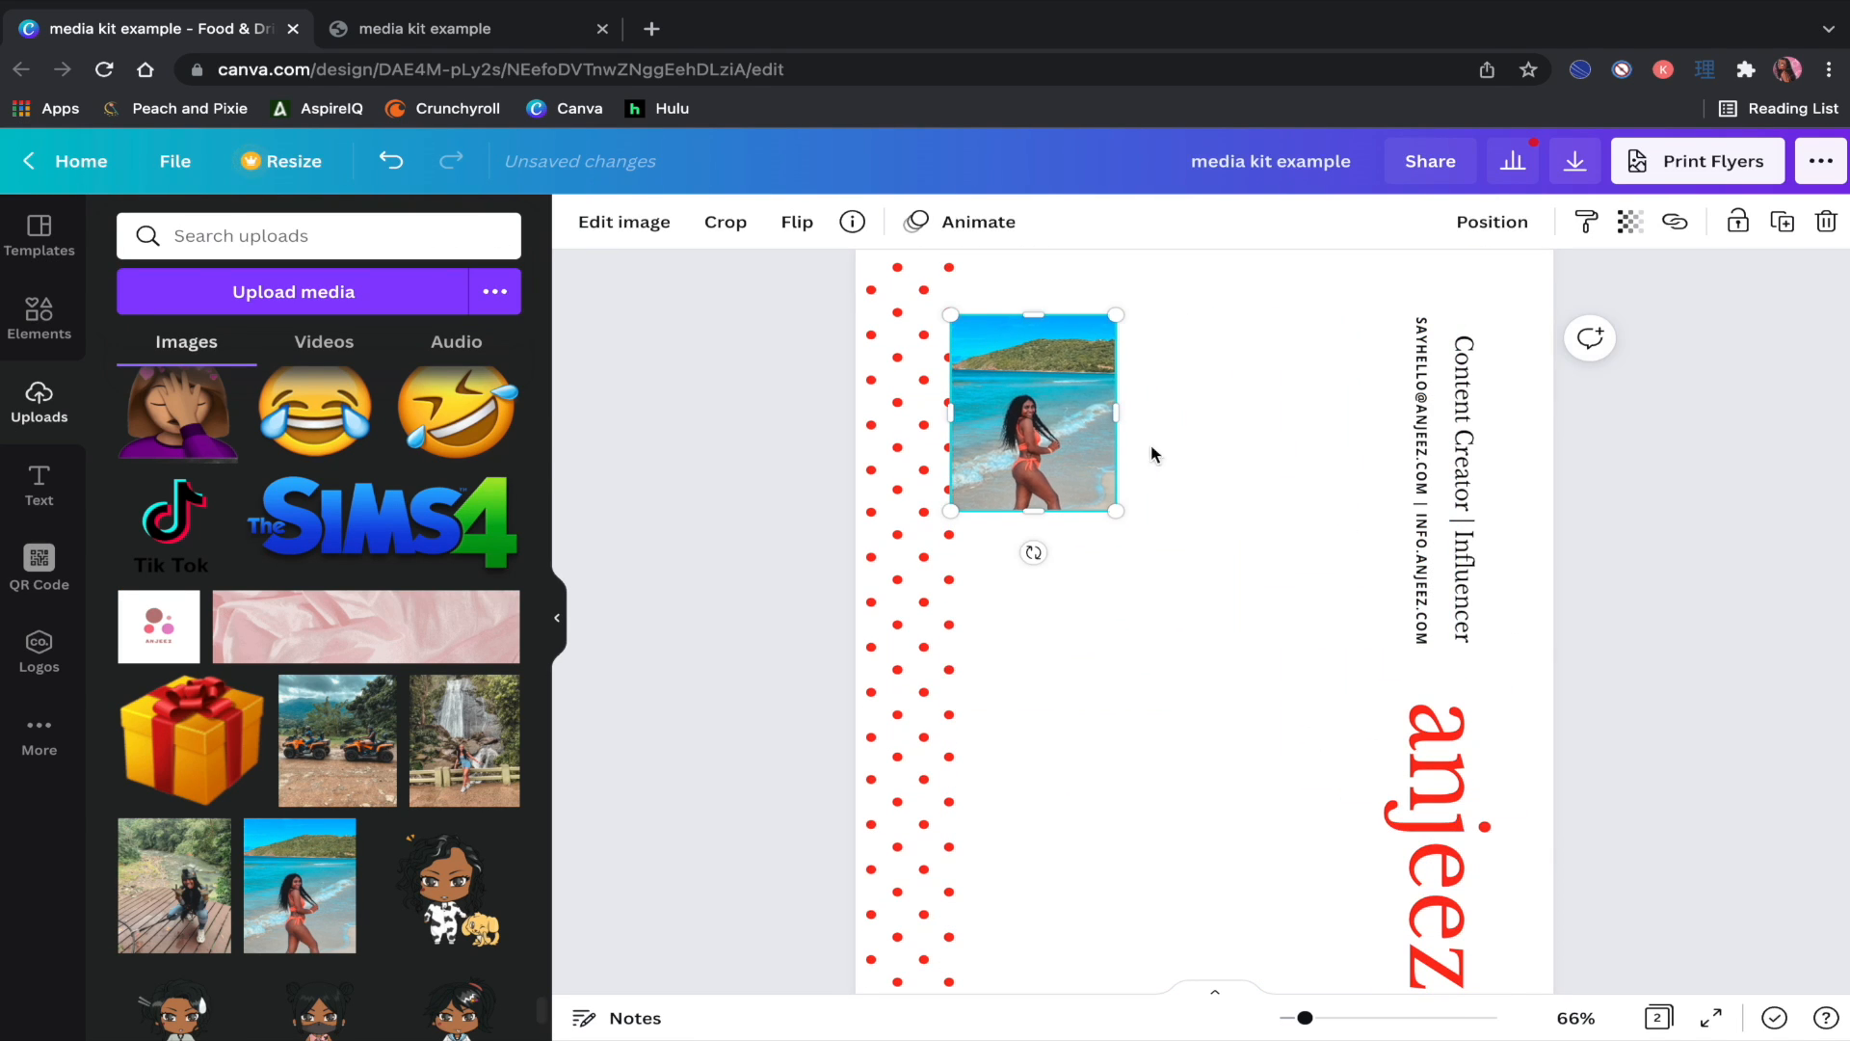
pyautogui.moveTo(1023, 431); pyautogui.dragTo(1047, 395)
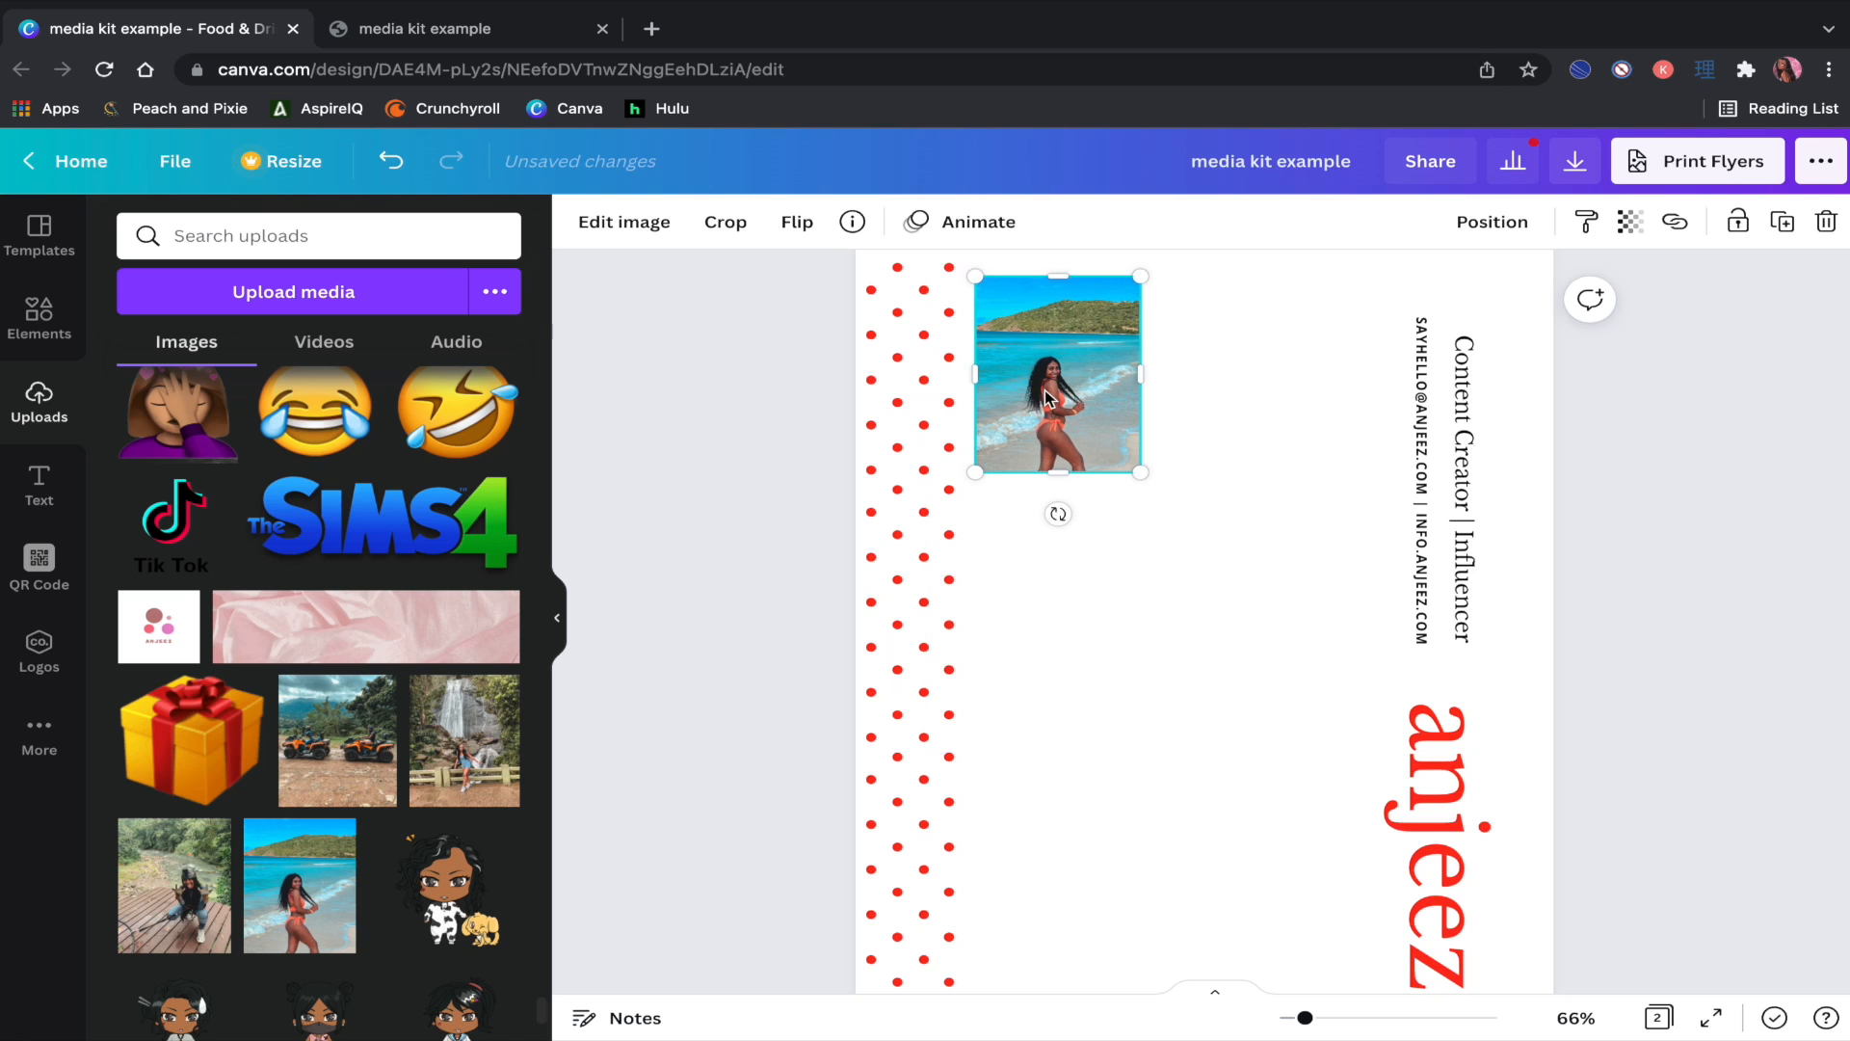
pyautogui.click(169, 906)
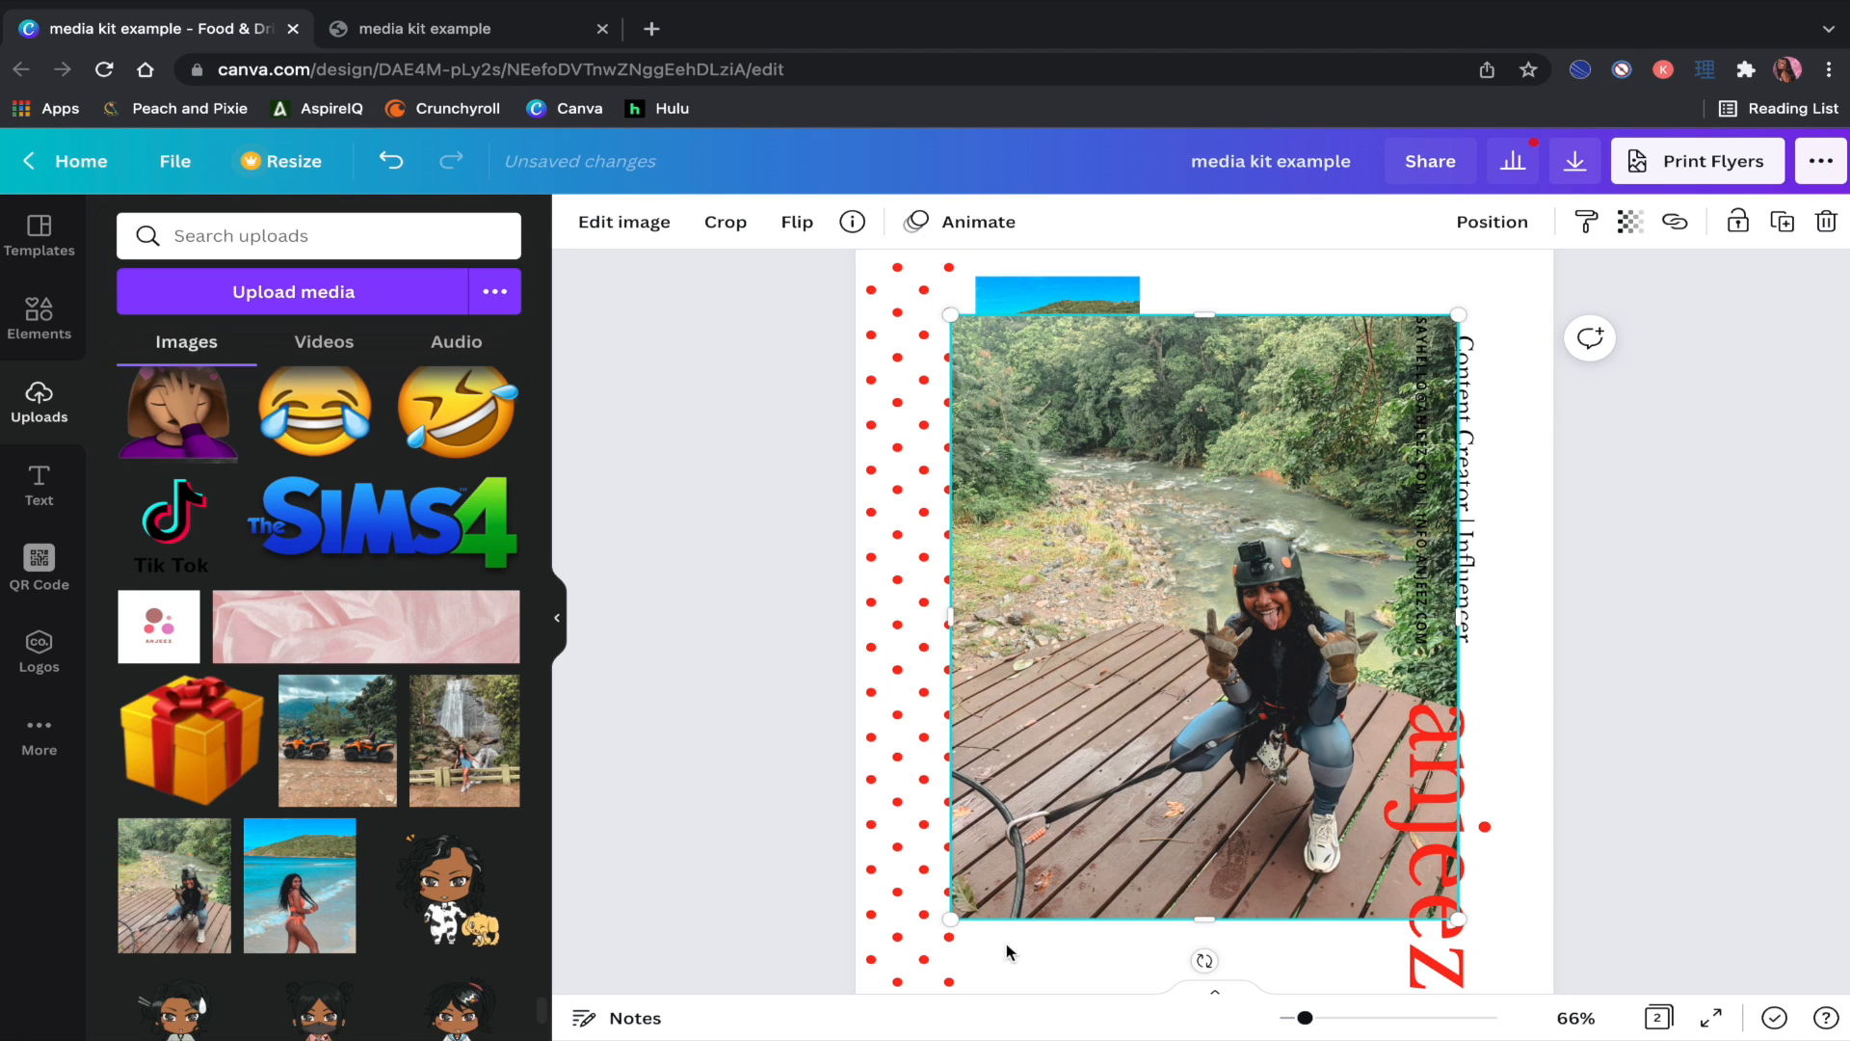
pyautogui.moveTo(952, 917); pyautogui.dragTo(1219, 451)
pyautogui.scroll(2, 1319, 490)
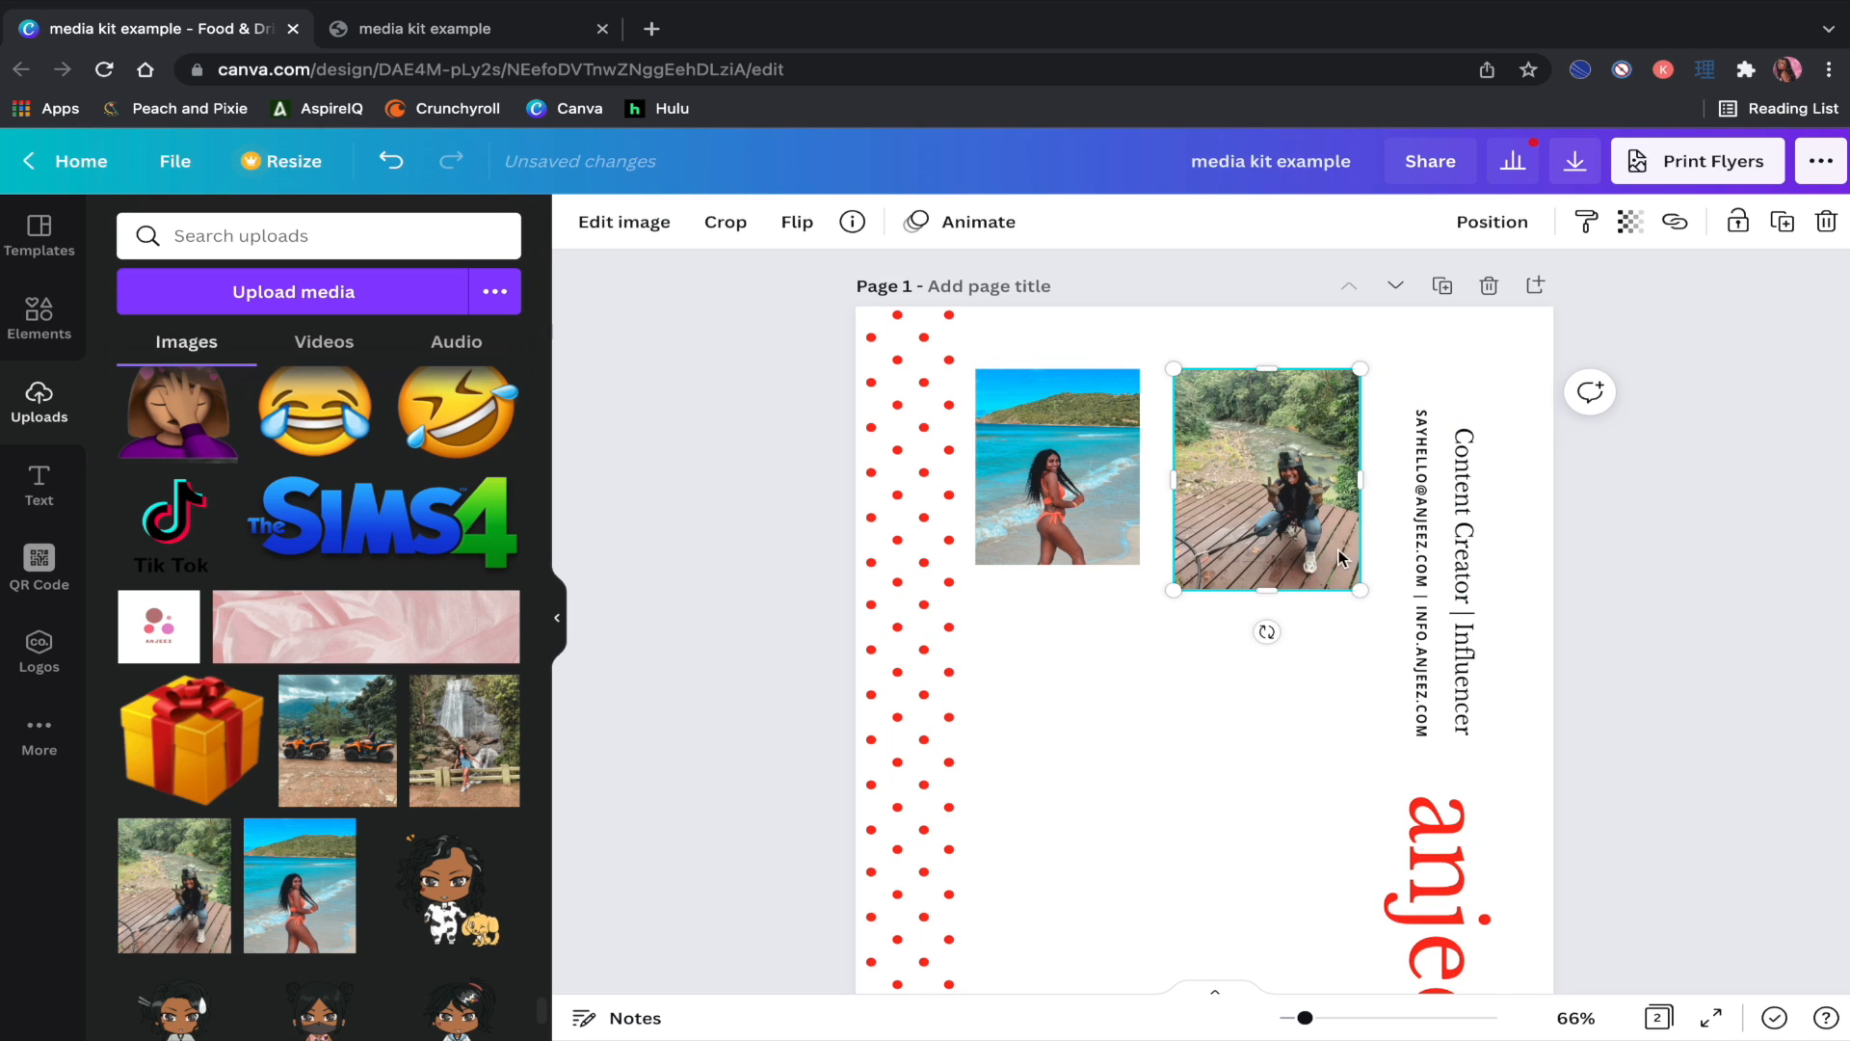
pyautogui.moveTo(1345, 583); pyautogui.dragTo(1333, 569)
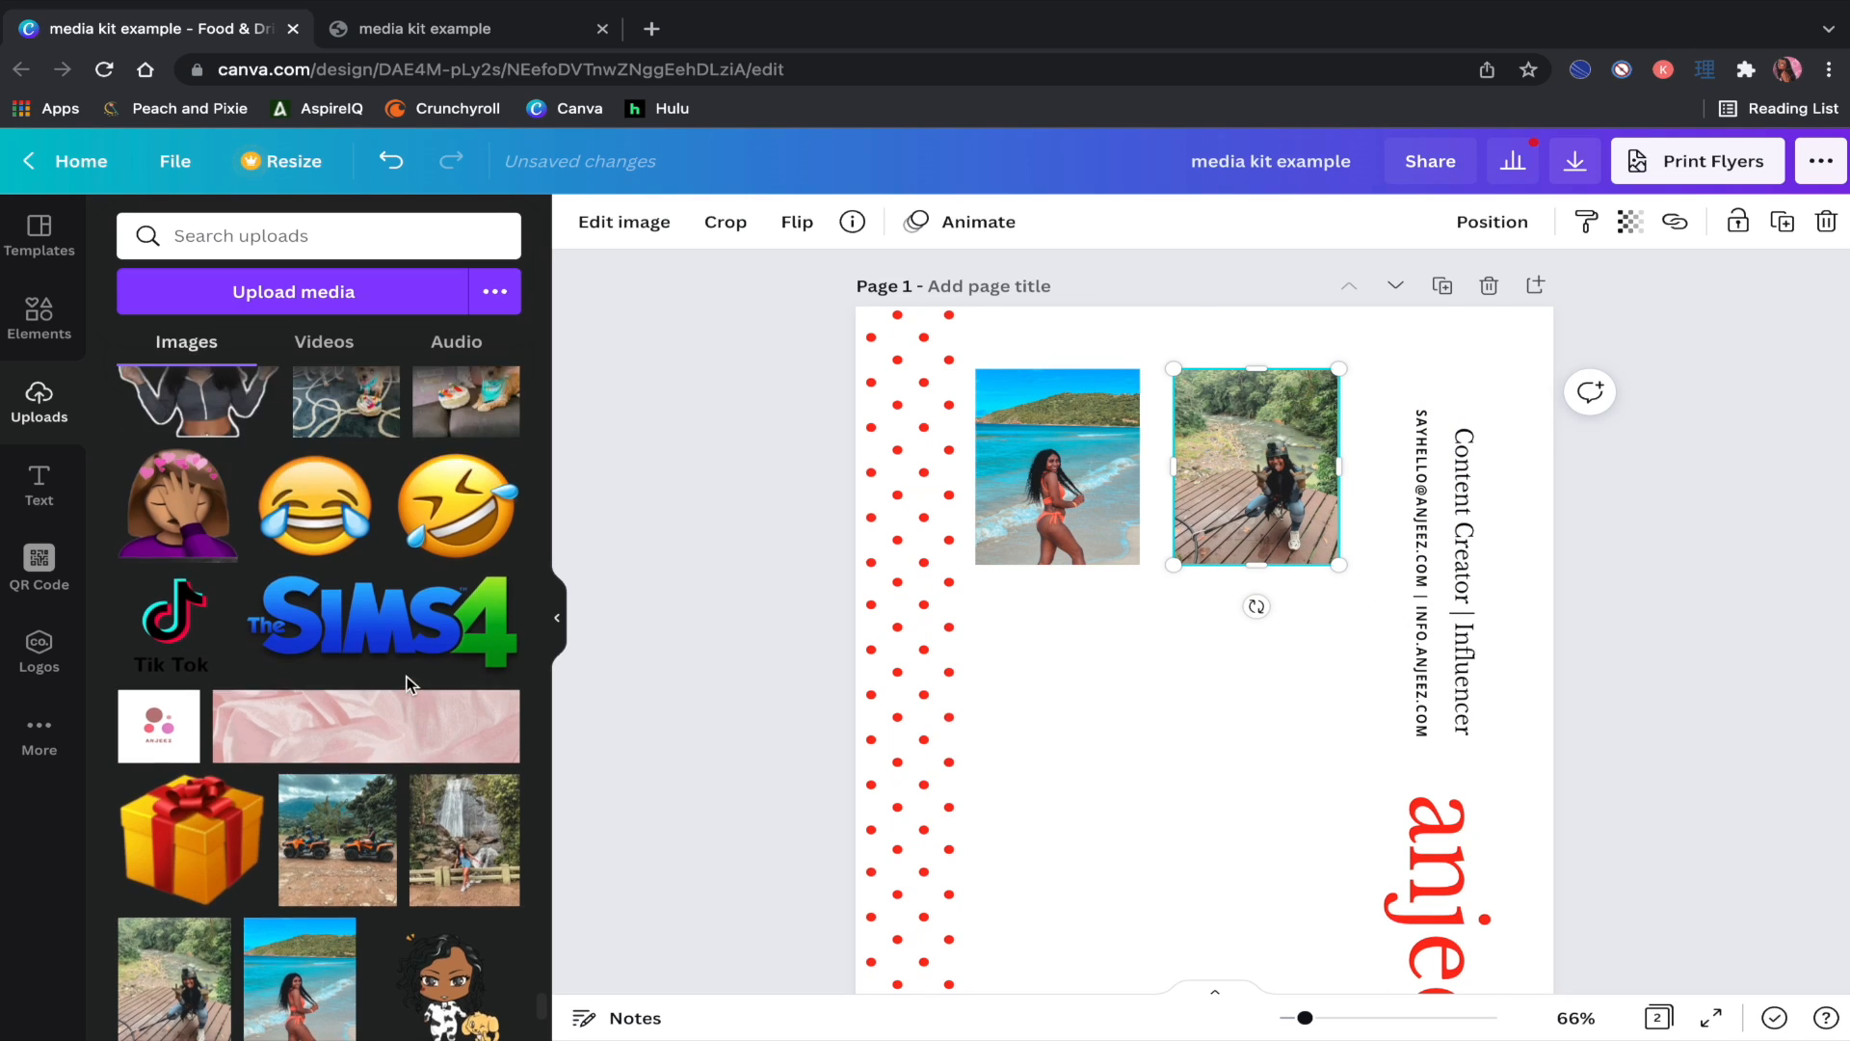
# Step: Place the waterfall photo at the lower left and add the dog birthday photo
pyautogui.scroll(-2, 434, 665)
pyautogui.moveTo(471, 636); pyautogui.dragTo(1046, 867)
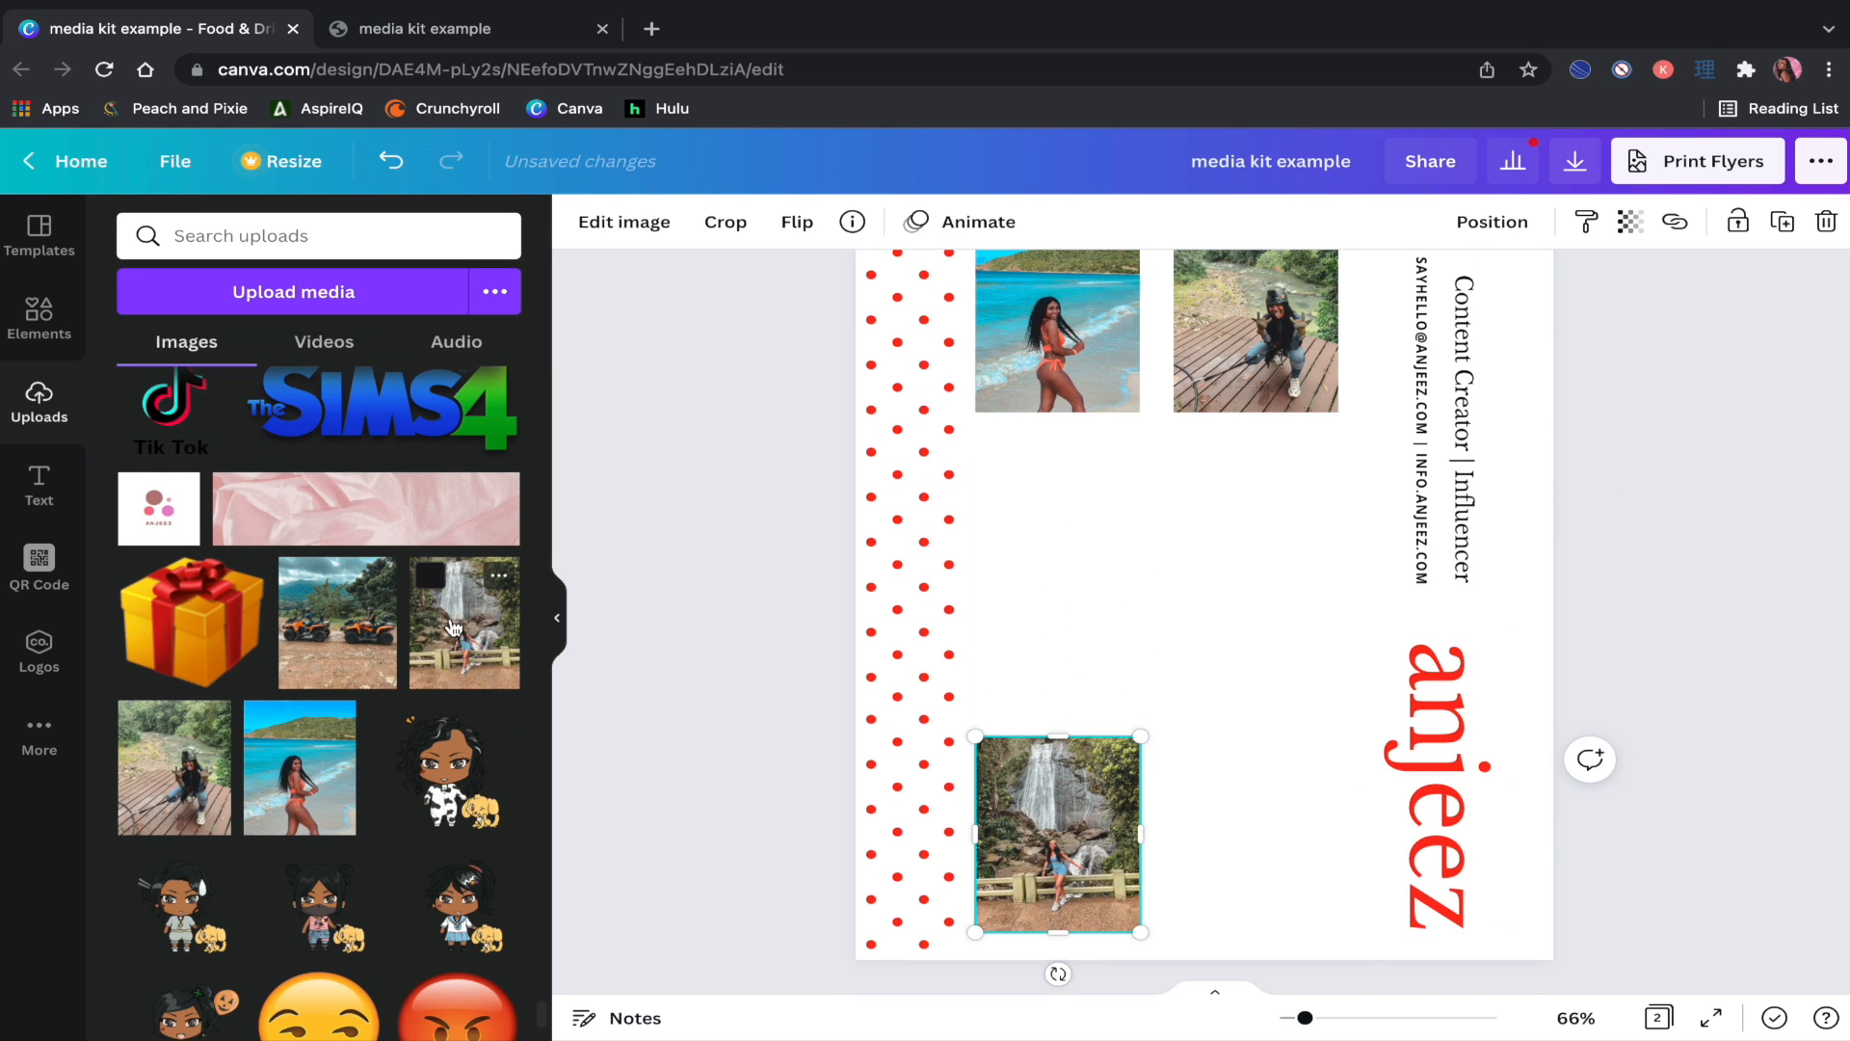
pyautogui.scroll(6, 453, 628)
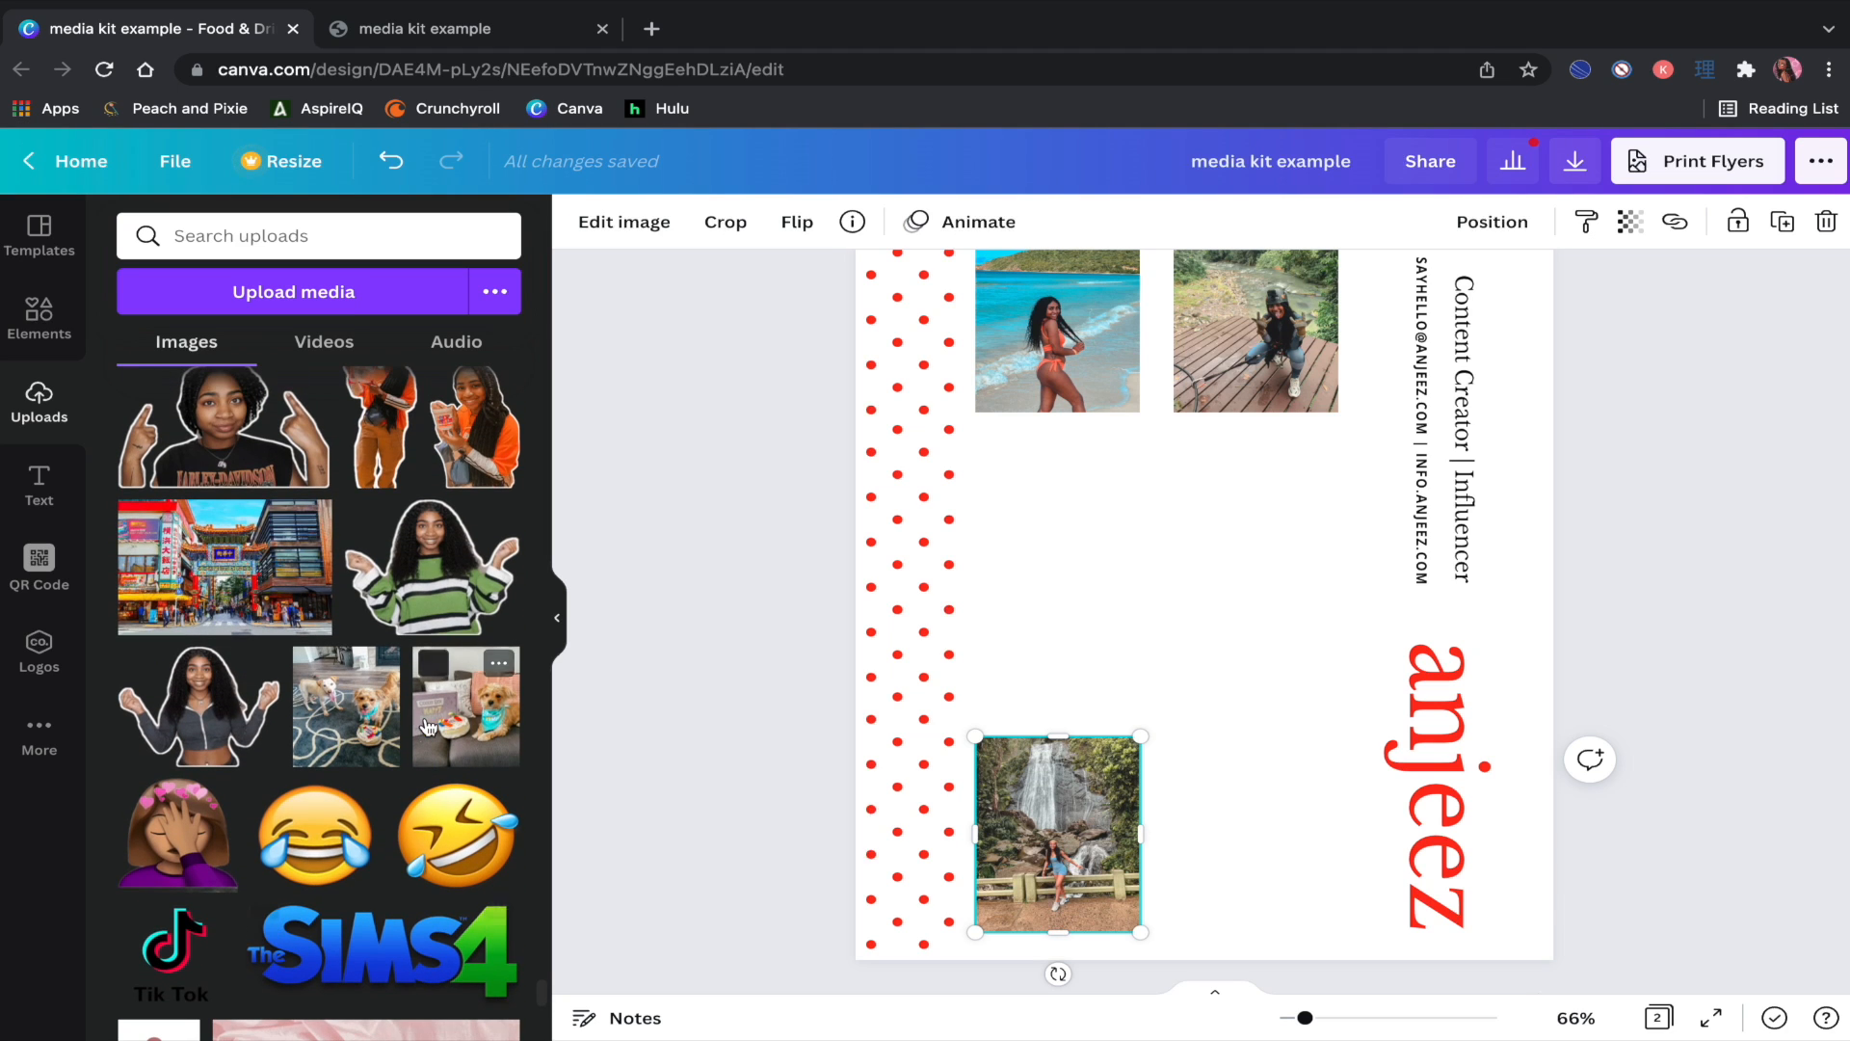
pyautogui.click(428, 725)
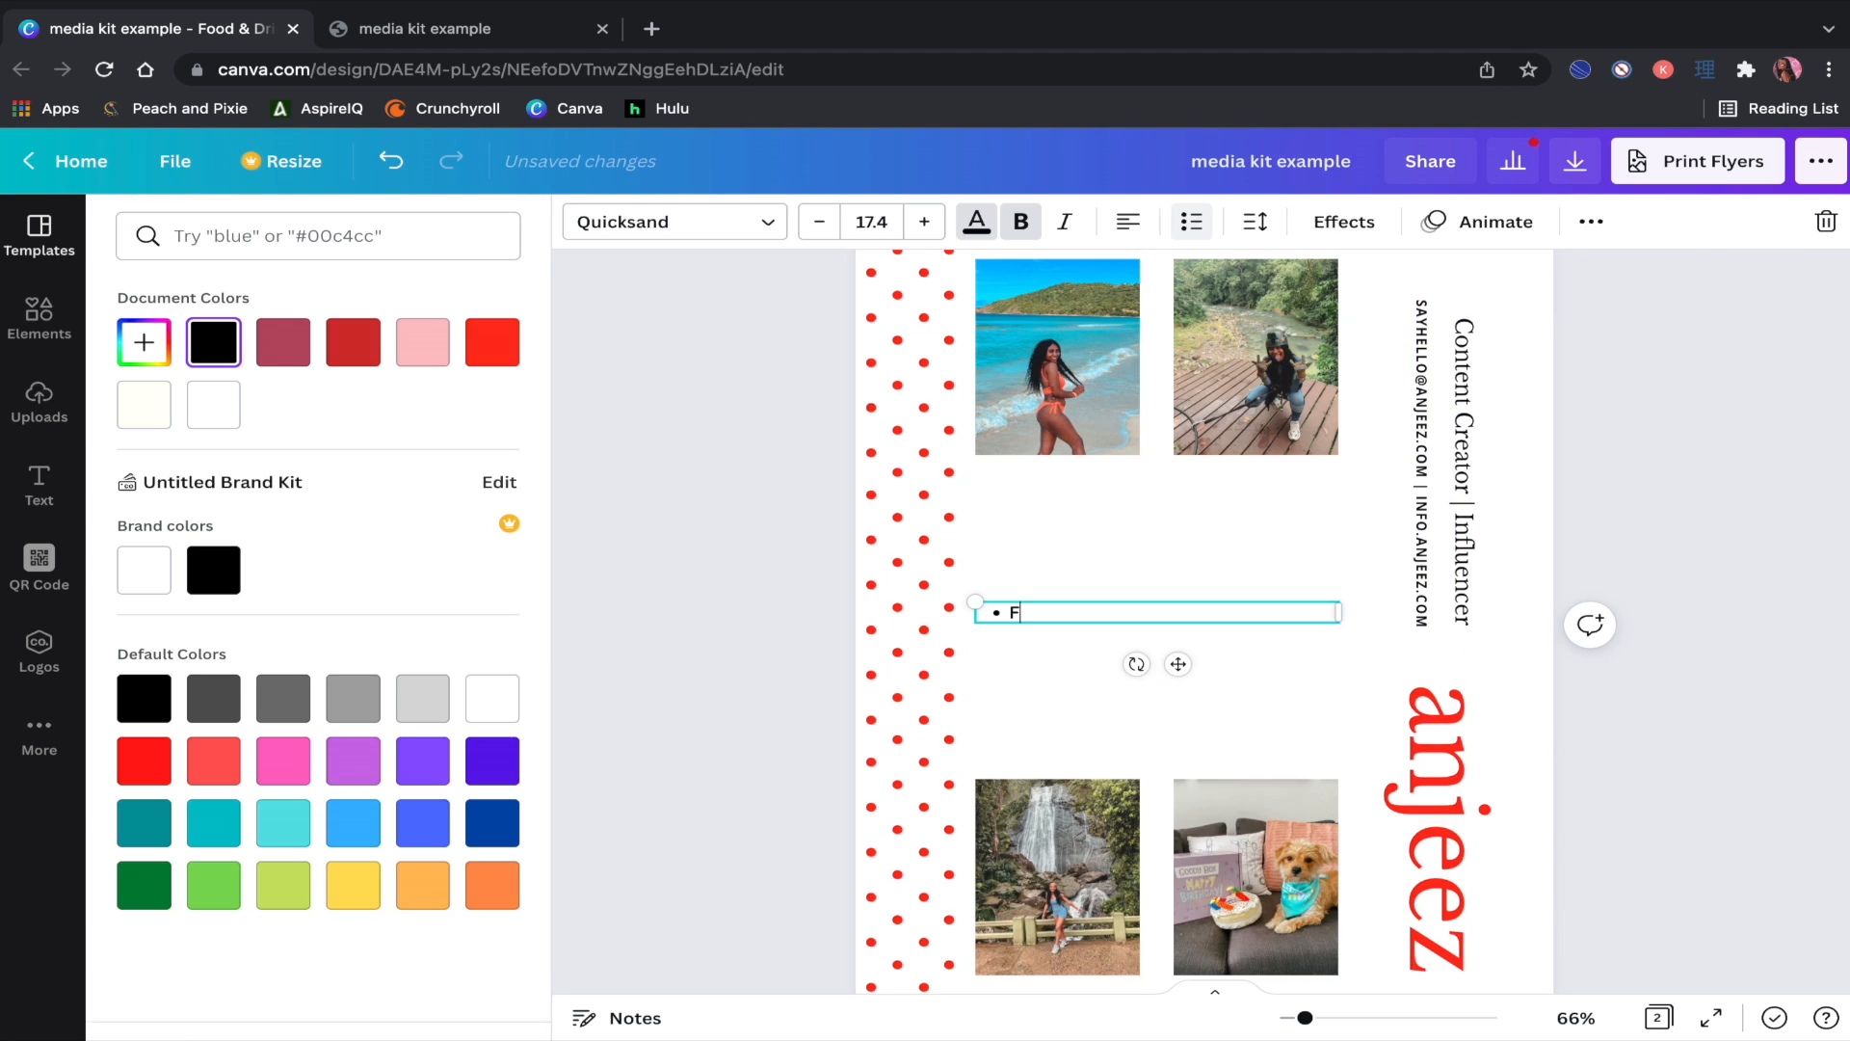
# Step: Type the niche bullets Fashion, Hair & Beauty, Lifestyle & Travel and Anime & Pop Culture
pyautogui.write('ashino')
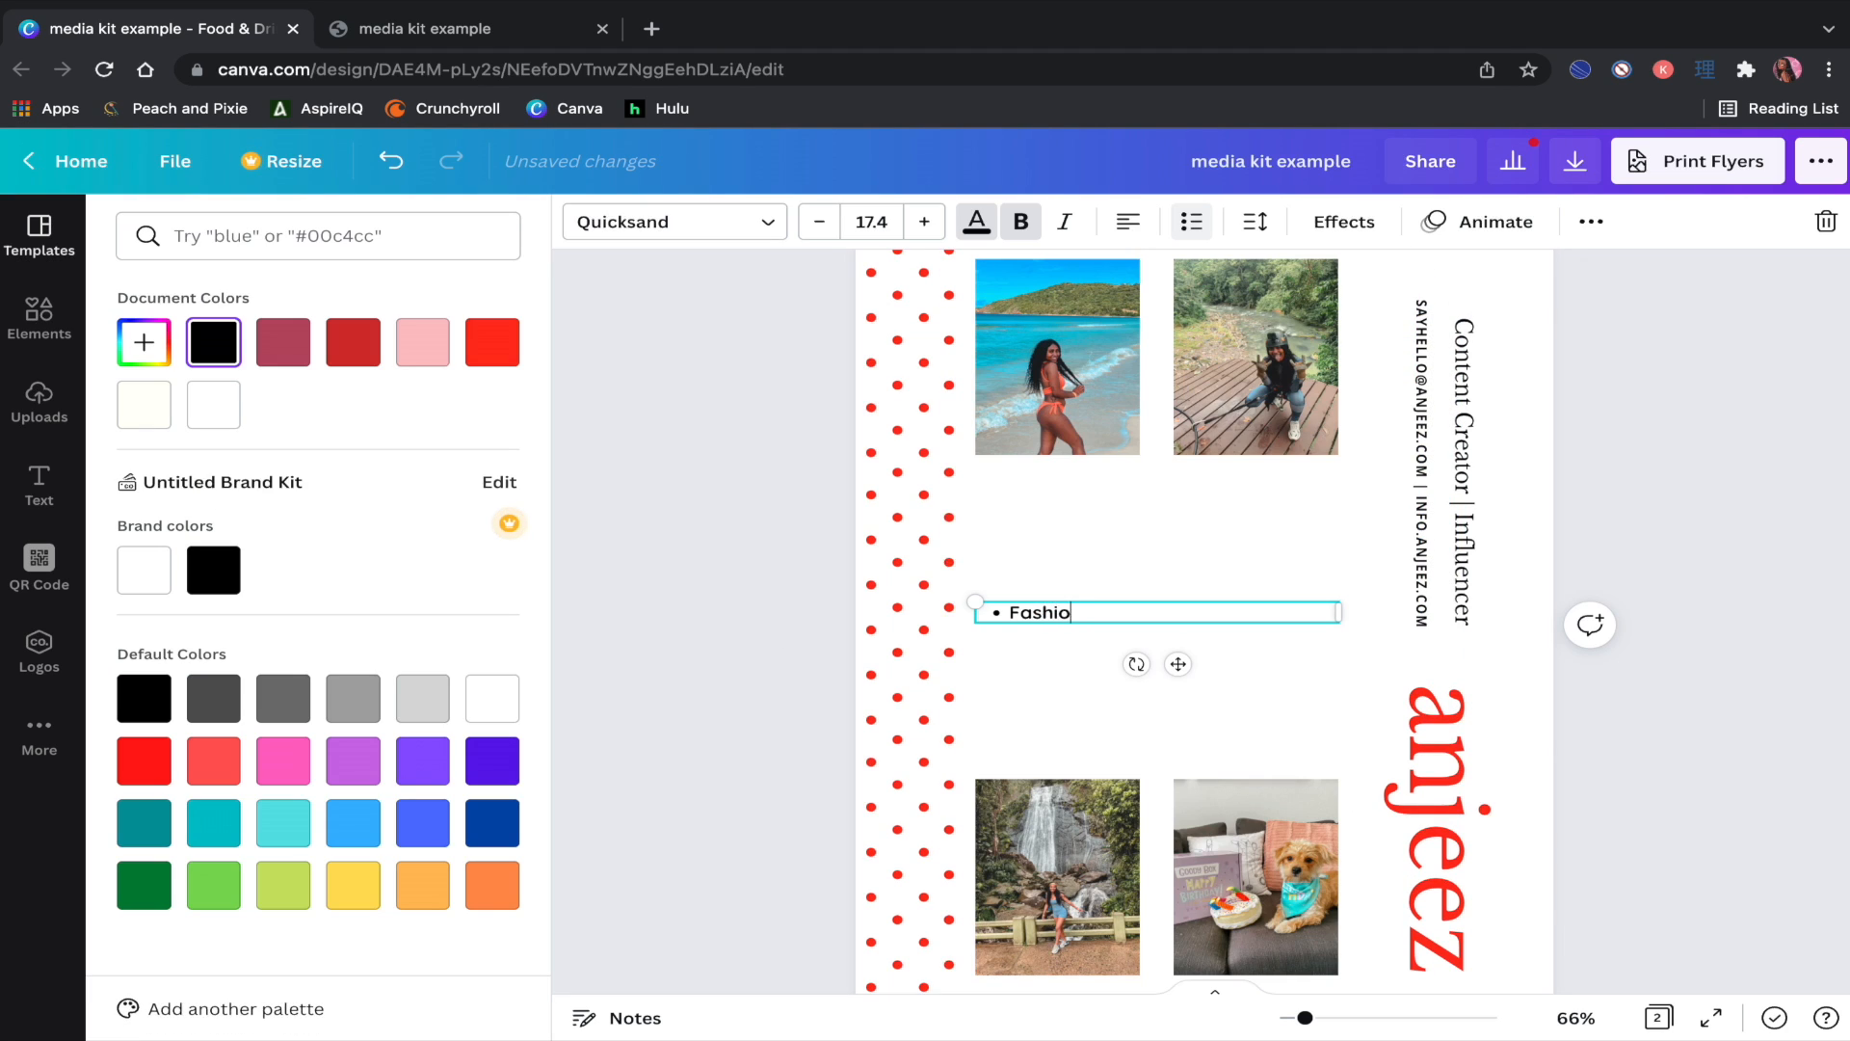
pyautogui.write('n')
pyautogui.press('Return')
pyautogui.write('Hair')
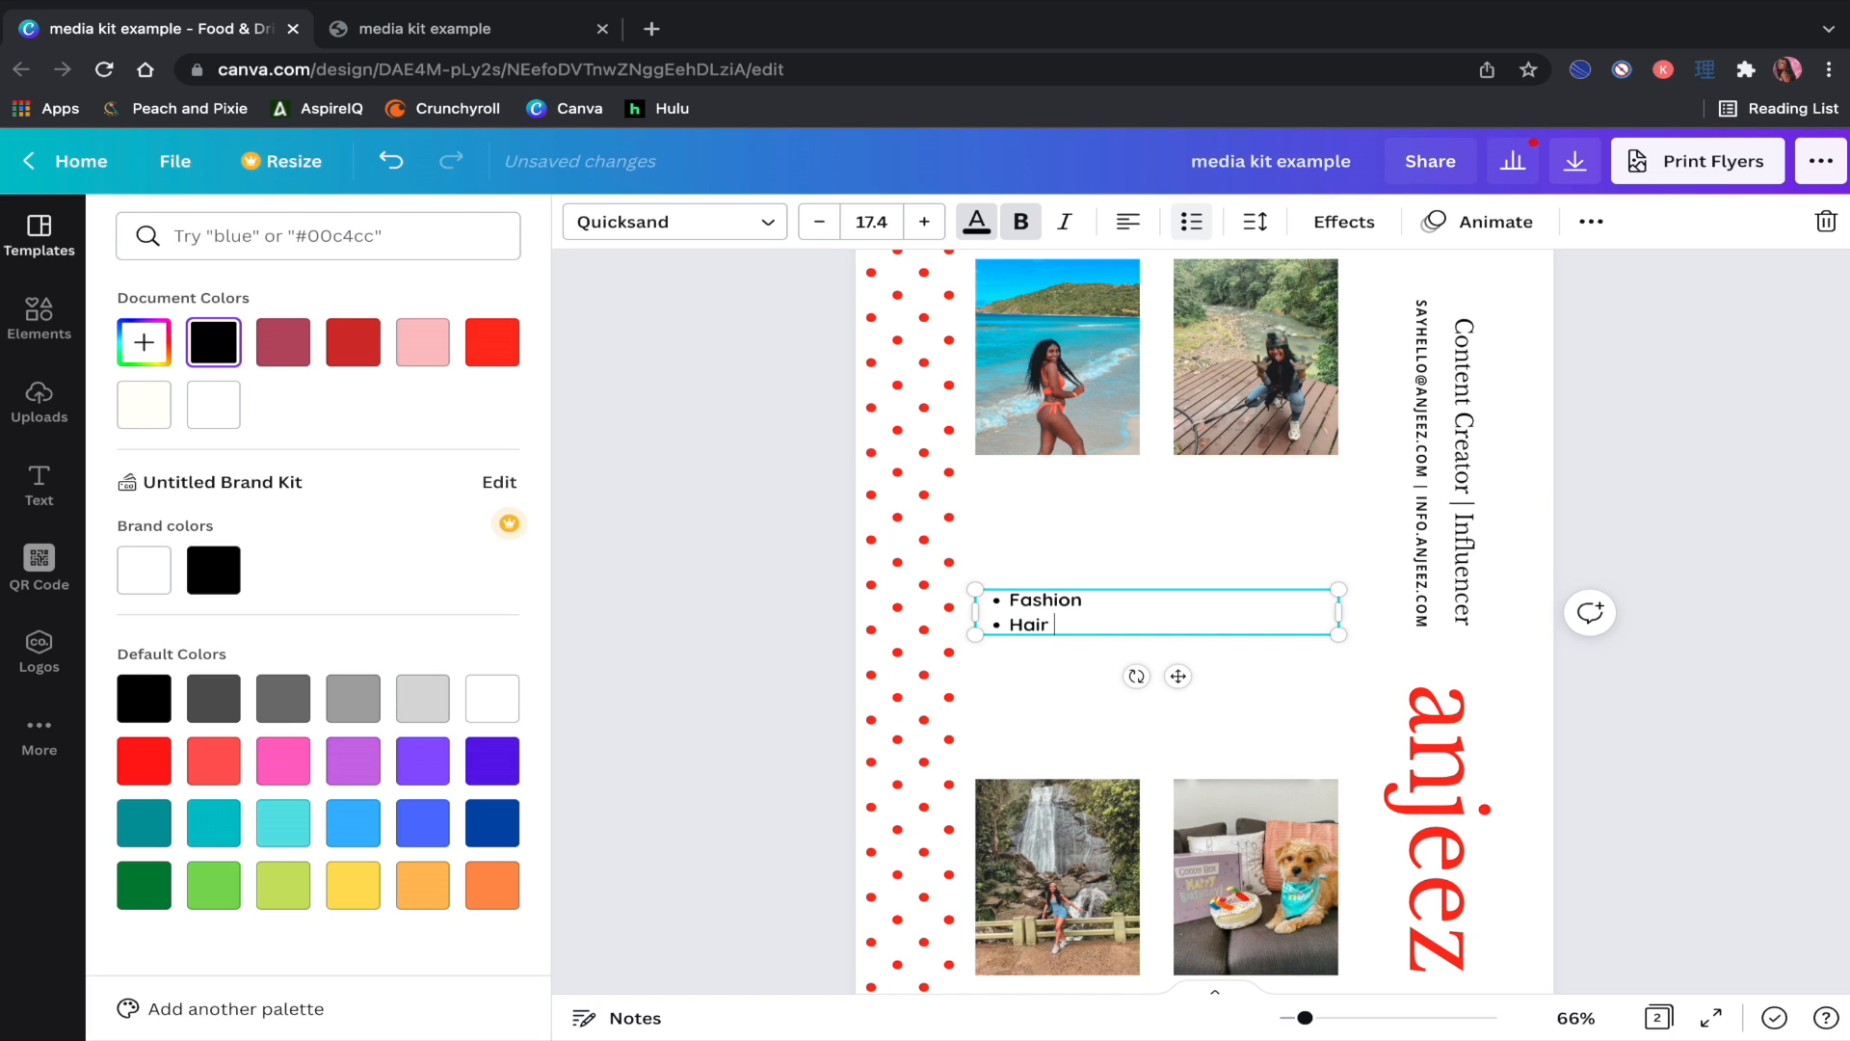
pyautogui.write(' & Beauty')
pyautogui.press('Return')
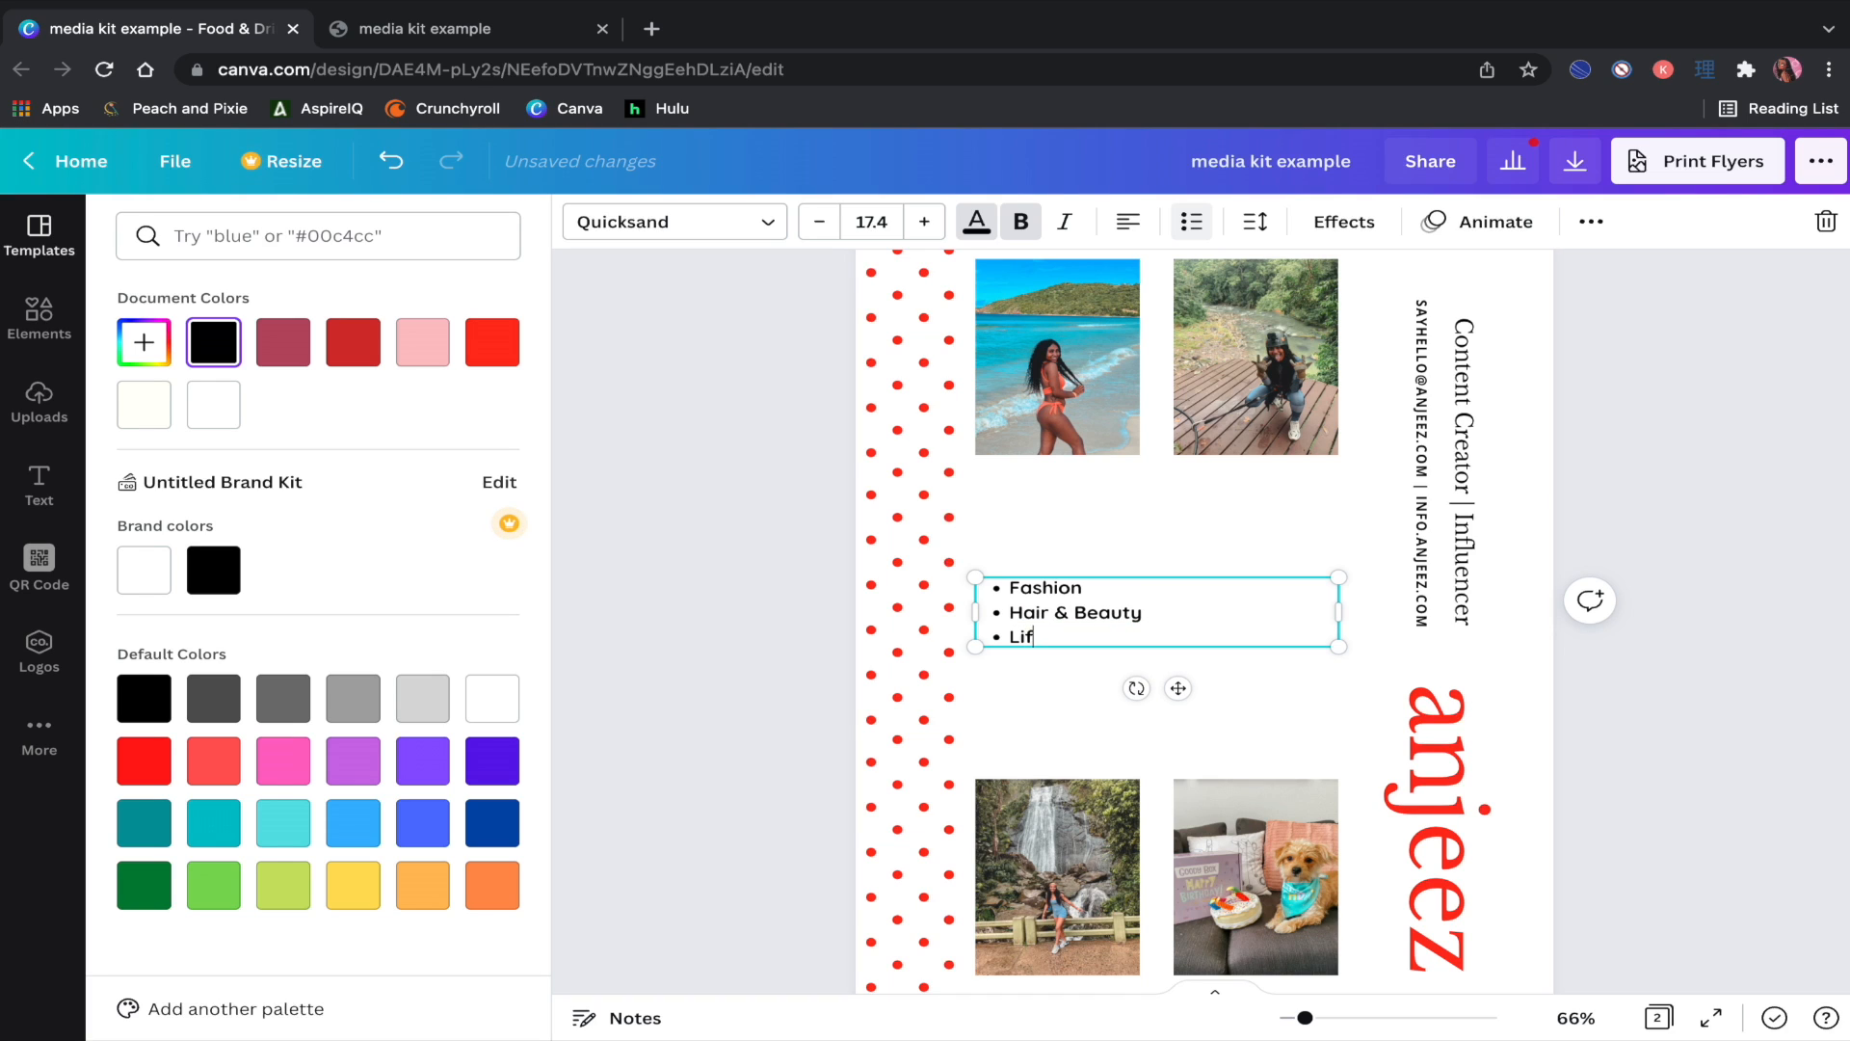
pyautogui.write('Lifestly')
pyautogui.press('BackSpace')
pyautogui.press('BackSpace')
pyautogui.write('yle & Travel')
pyautogui.press('Return')
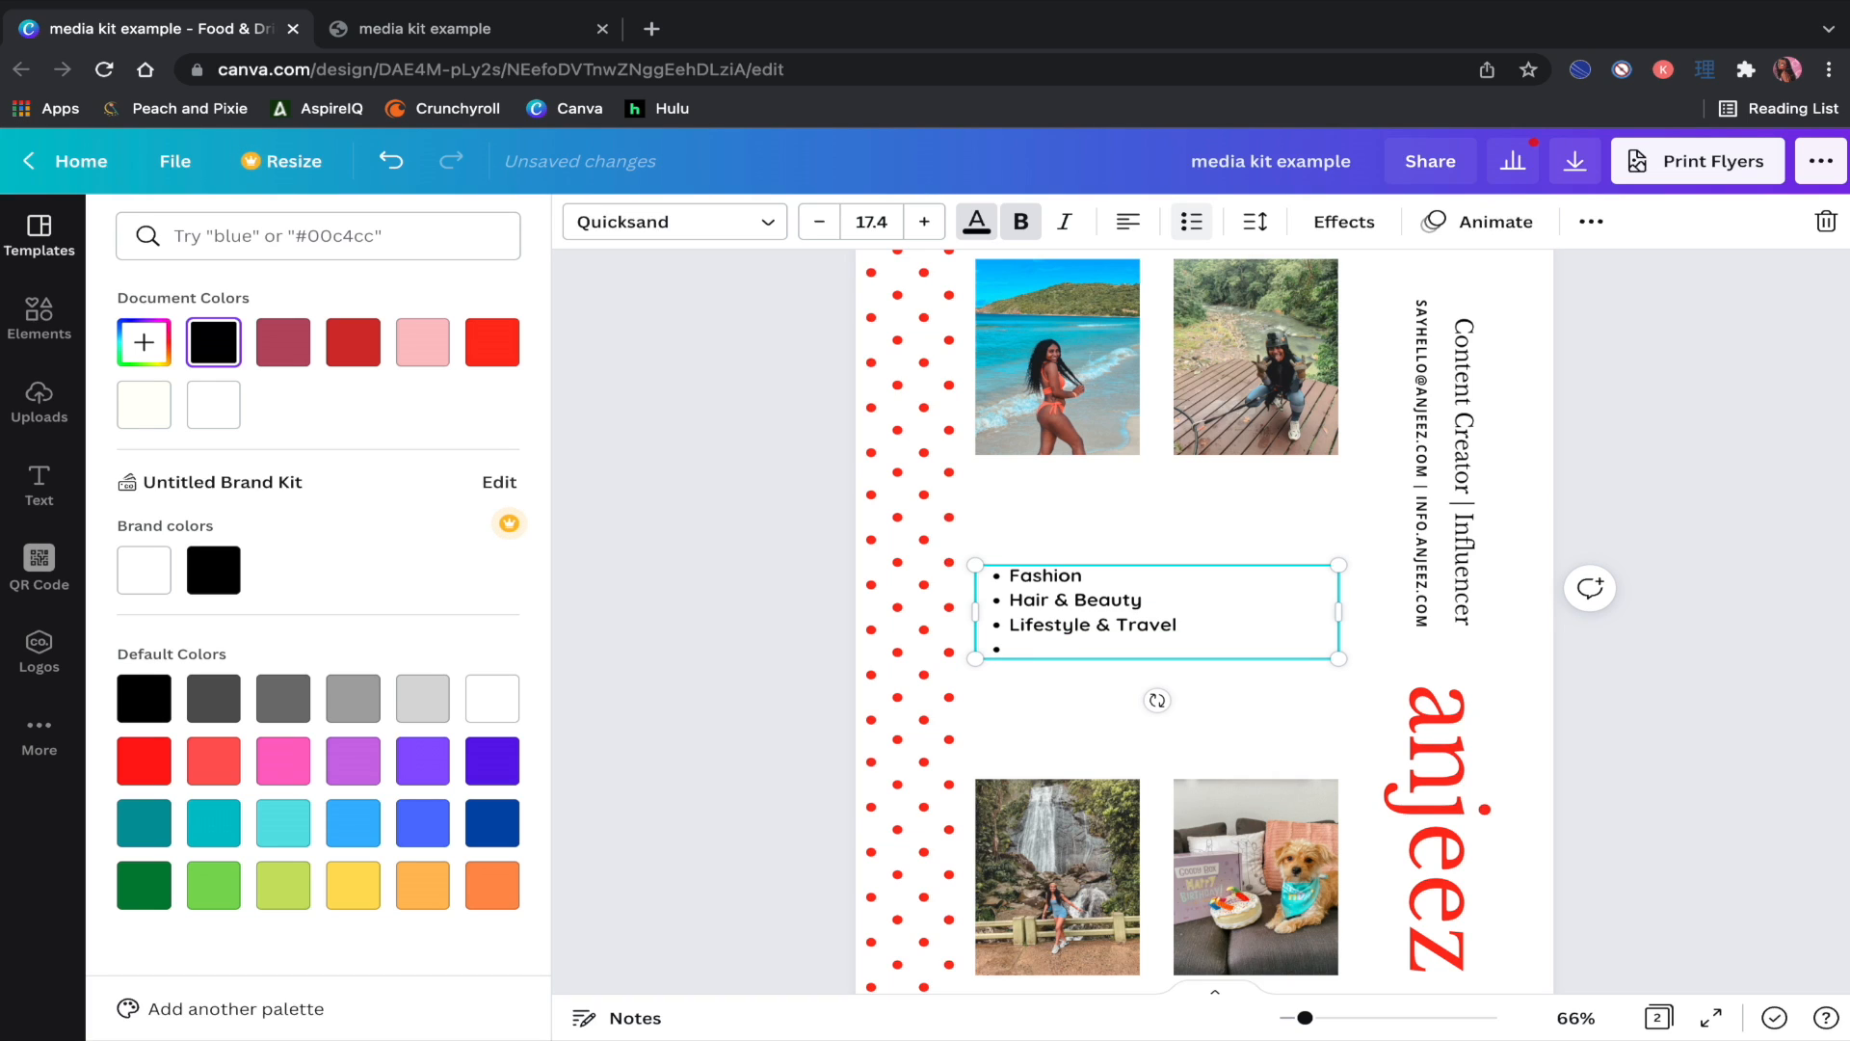
pyautogui.write('ANime & Pop Culture')
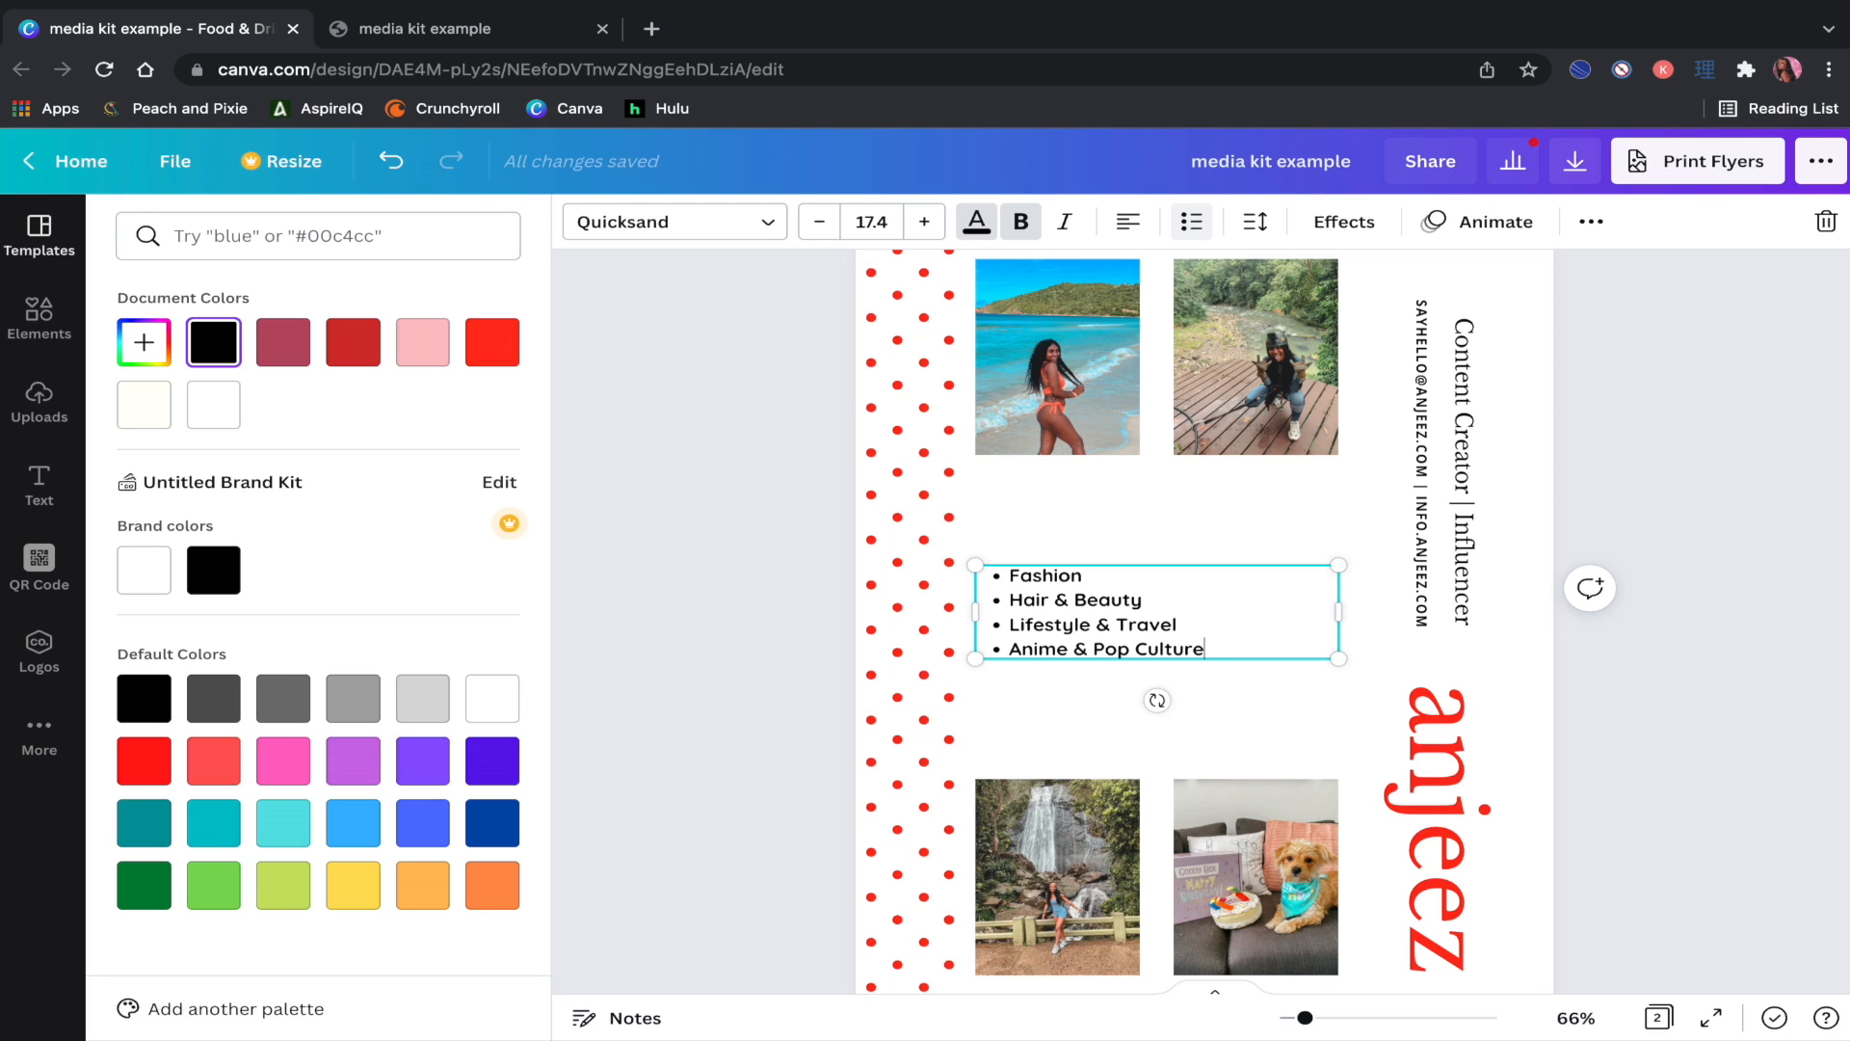
# Step: Enlarge the whole bullet list to size 23.4 and move it higher
pyautogui.hotkey('ctrl', 'a')
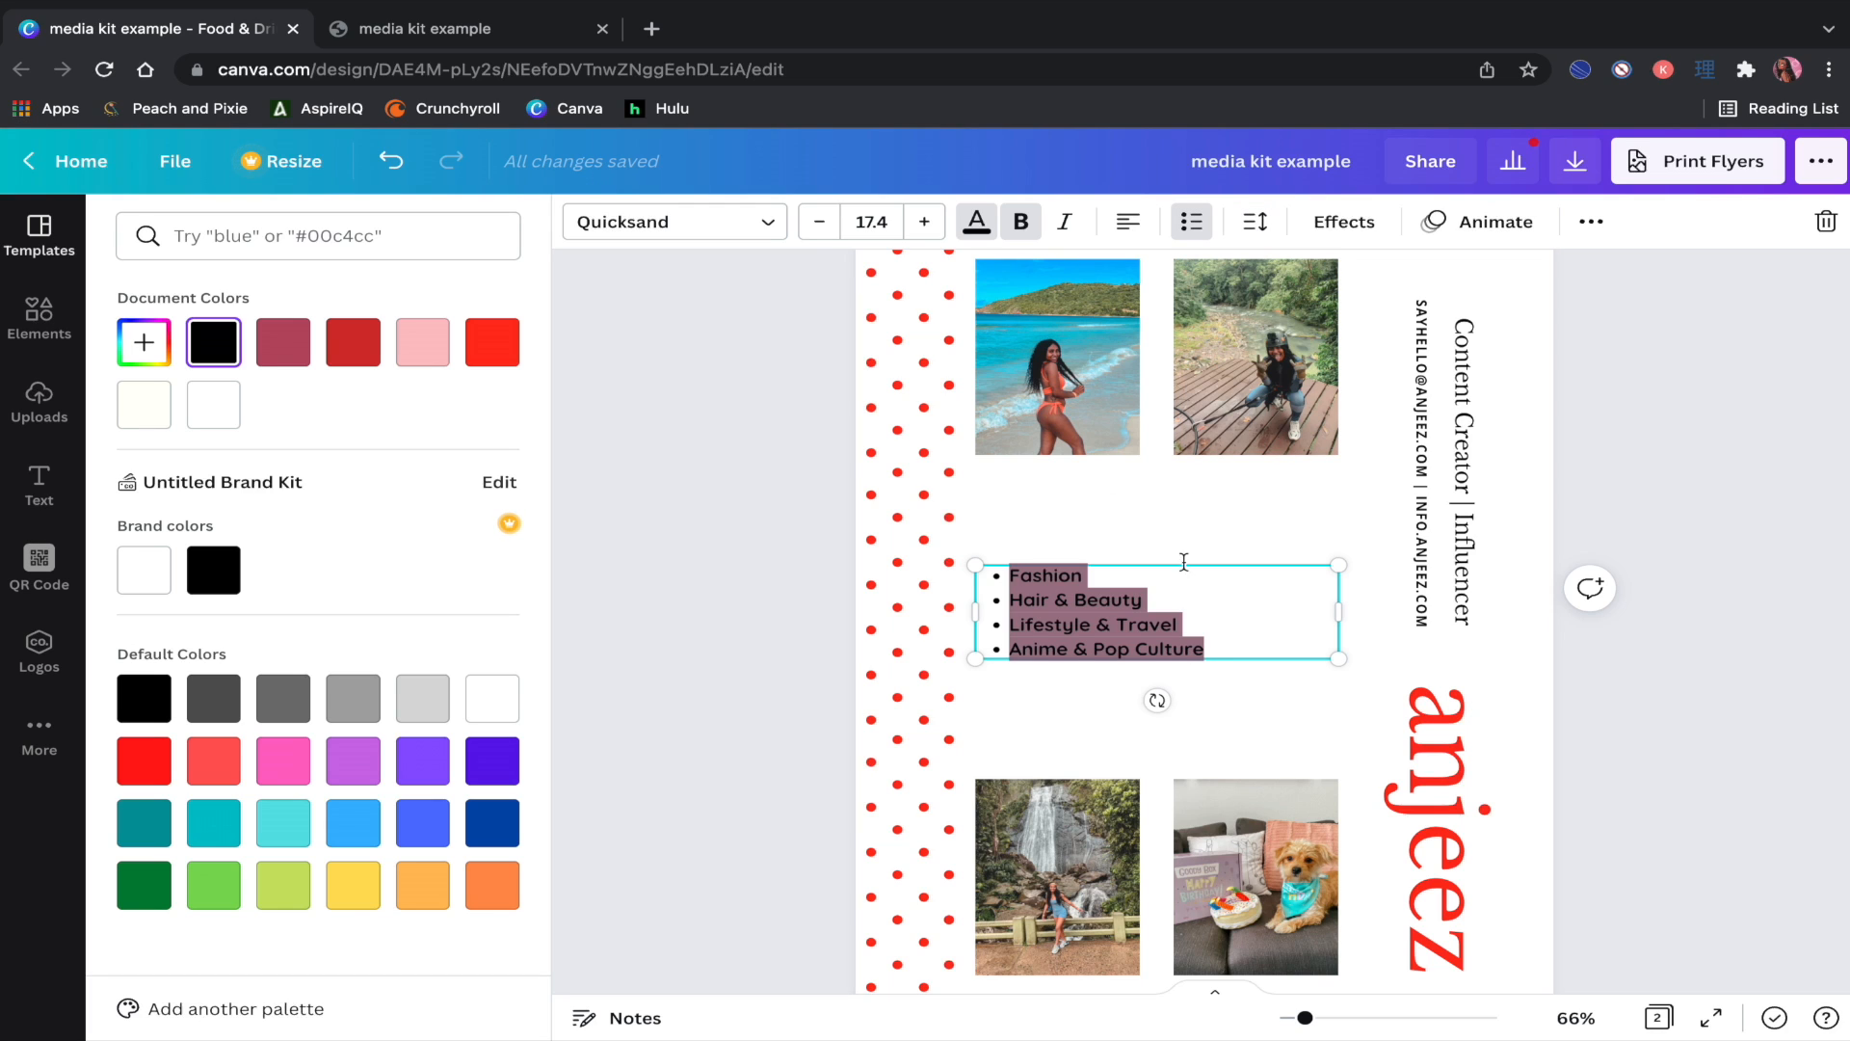
pyautogui.click(917, 235)
pyautogui.click(916, 235)
pyautogui.click(916, 235)
pyautogui.click(917, 235)
pyautogui.click(917, 235)
pyautogui.click(917, 235)
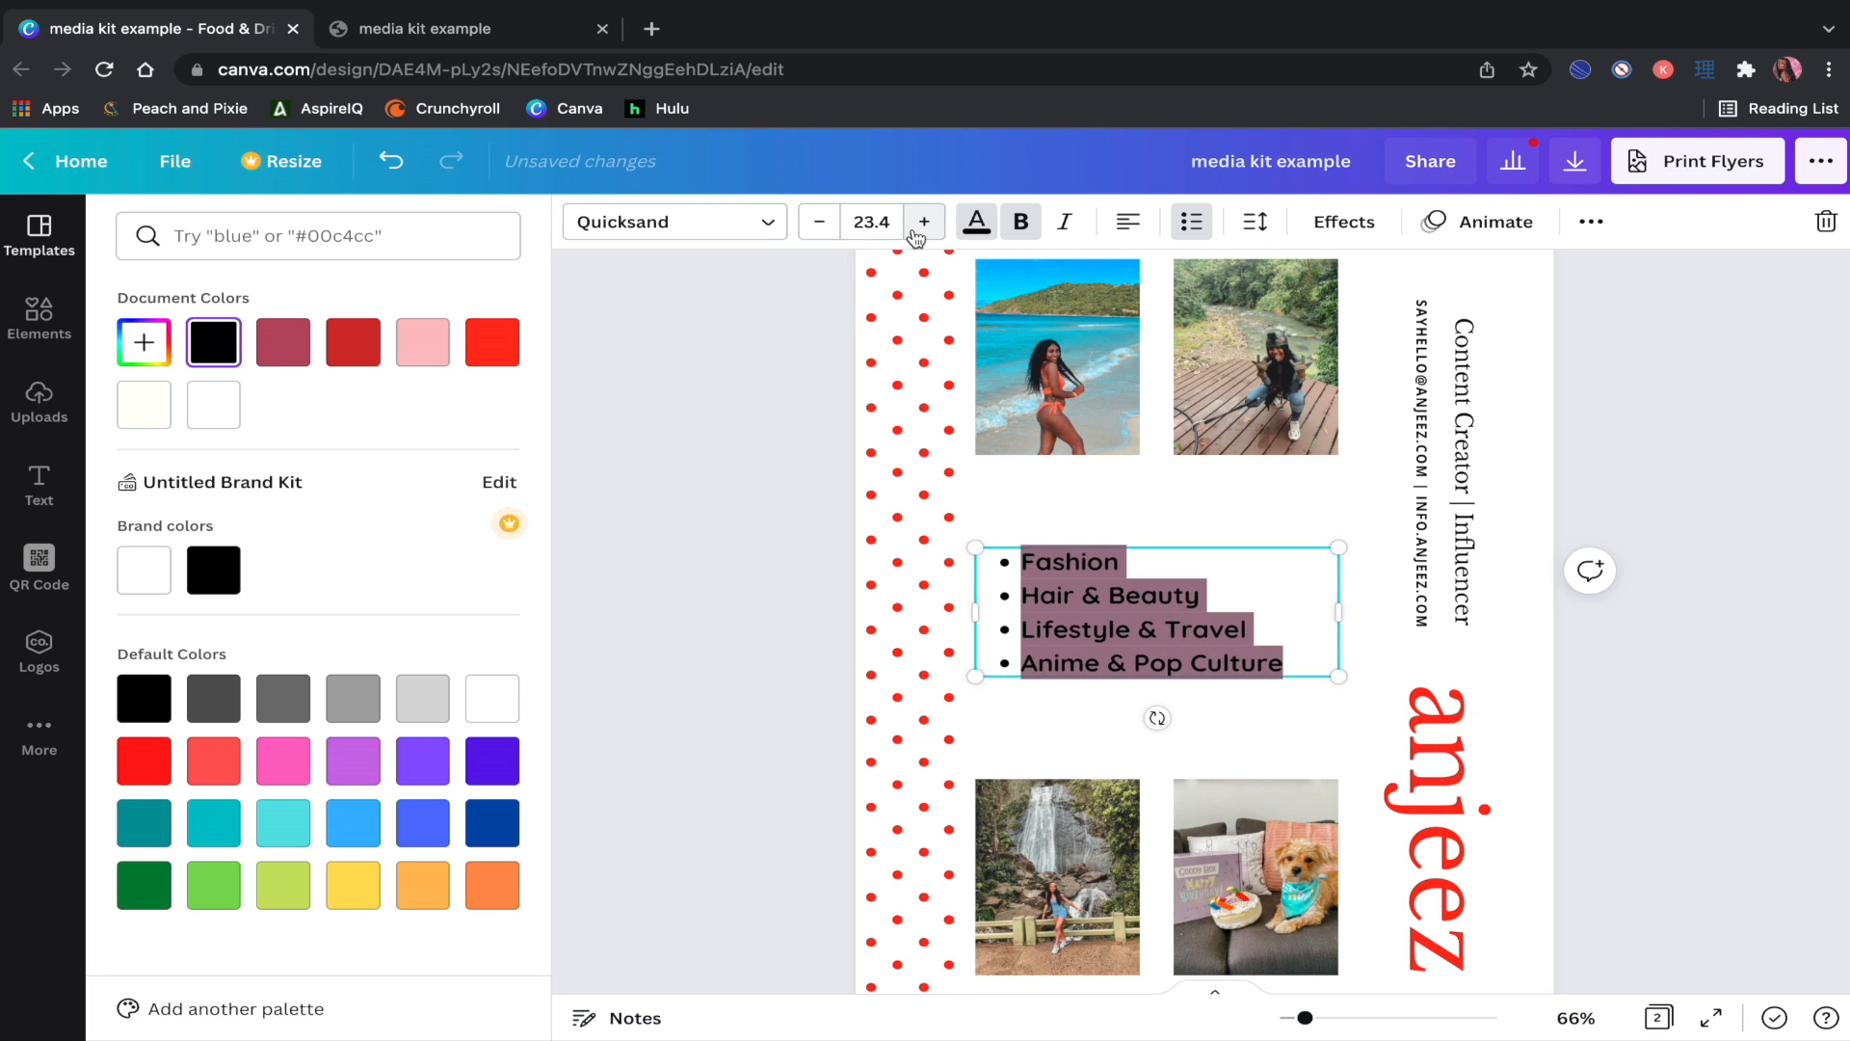
pyautogui.moveTo(1149, 680); pyautogui.dragTo(1149, 629)
# Step: Move the waterfall and dog photos up level beneath the slightly raised list
pyautogui.click(1615, 742)
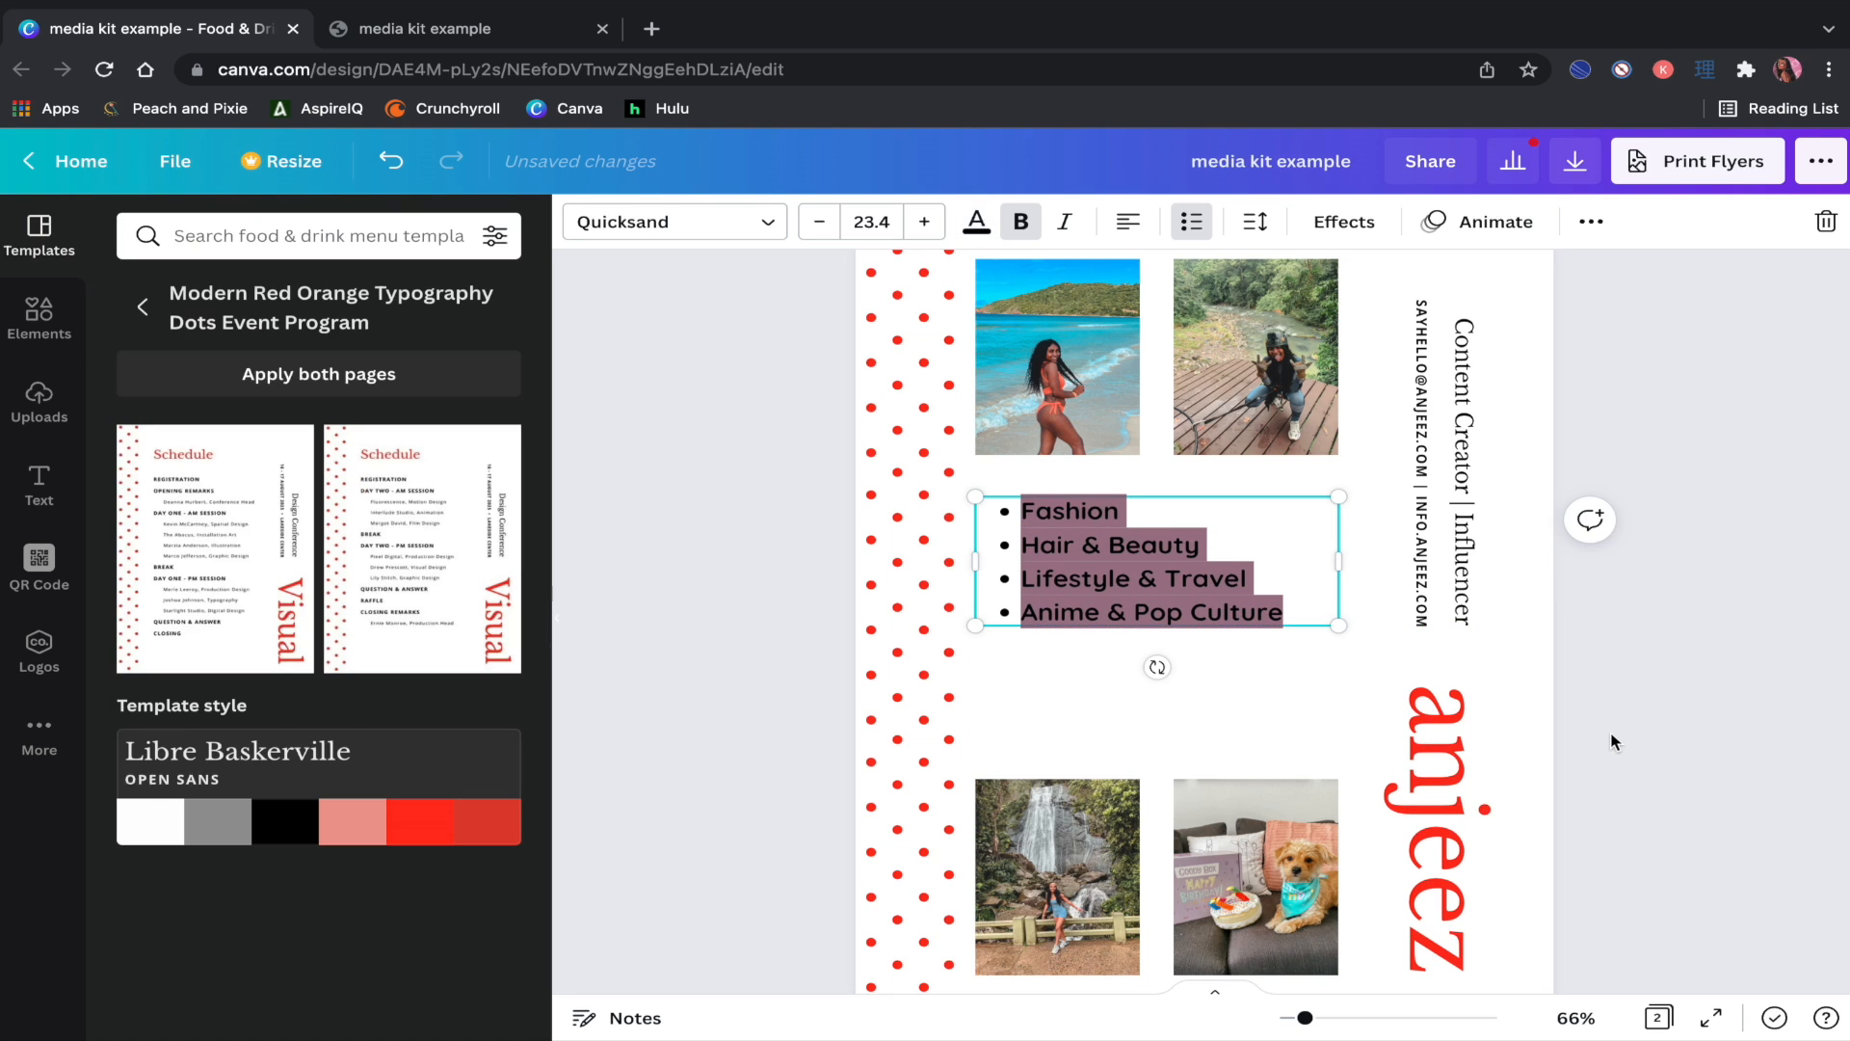
pyautogui.scroll(-3, 1614, 742)
pyautogui.moveTo(1021, 738); pyautogui.dragTo(1032, 625)
pyautogui.moveTo(1264, 719); pyautogui.dragTo(1244, 611)
pyautogui.click(1103, 463)
pyautogui.moveTo(1104, 462); pyautogui.dragTo(1101, 437)
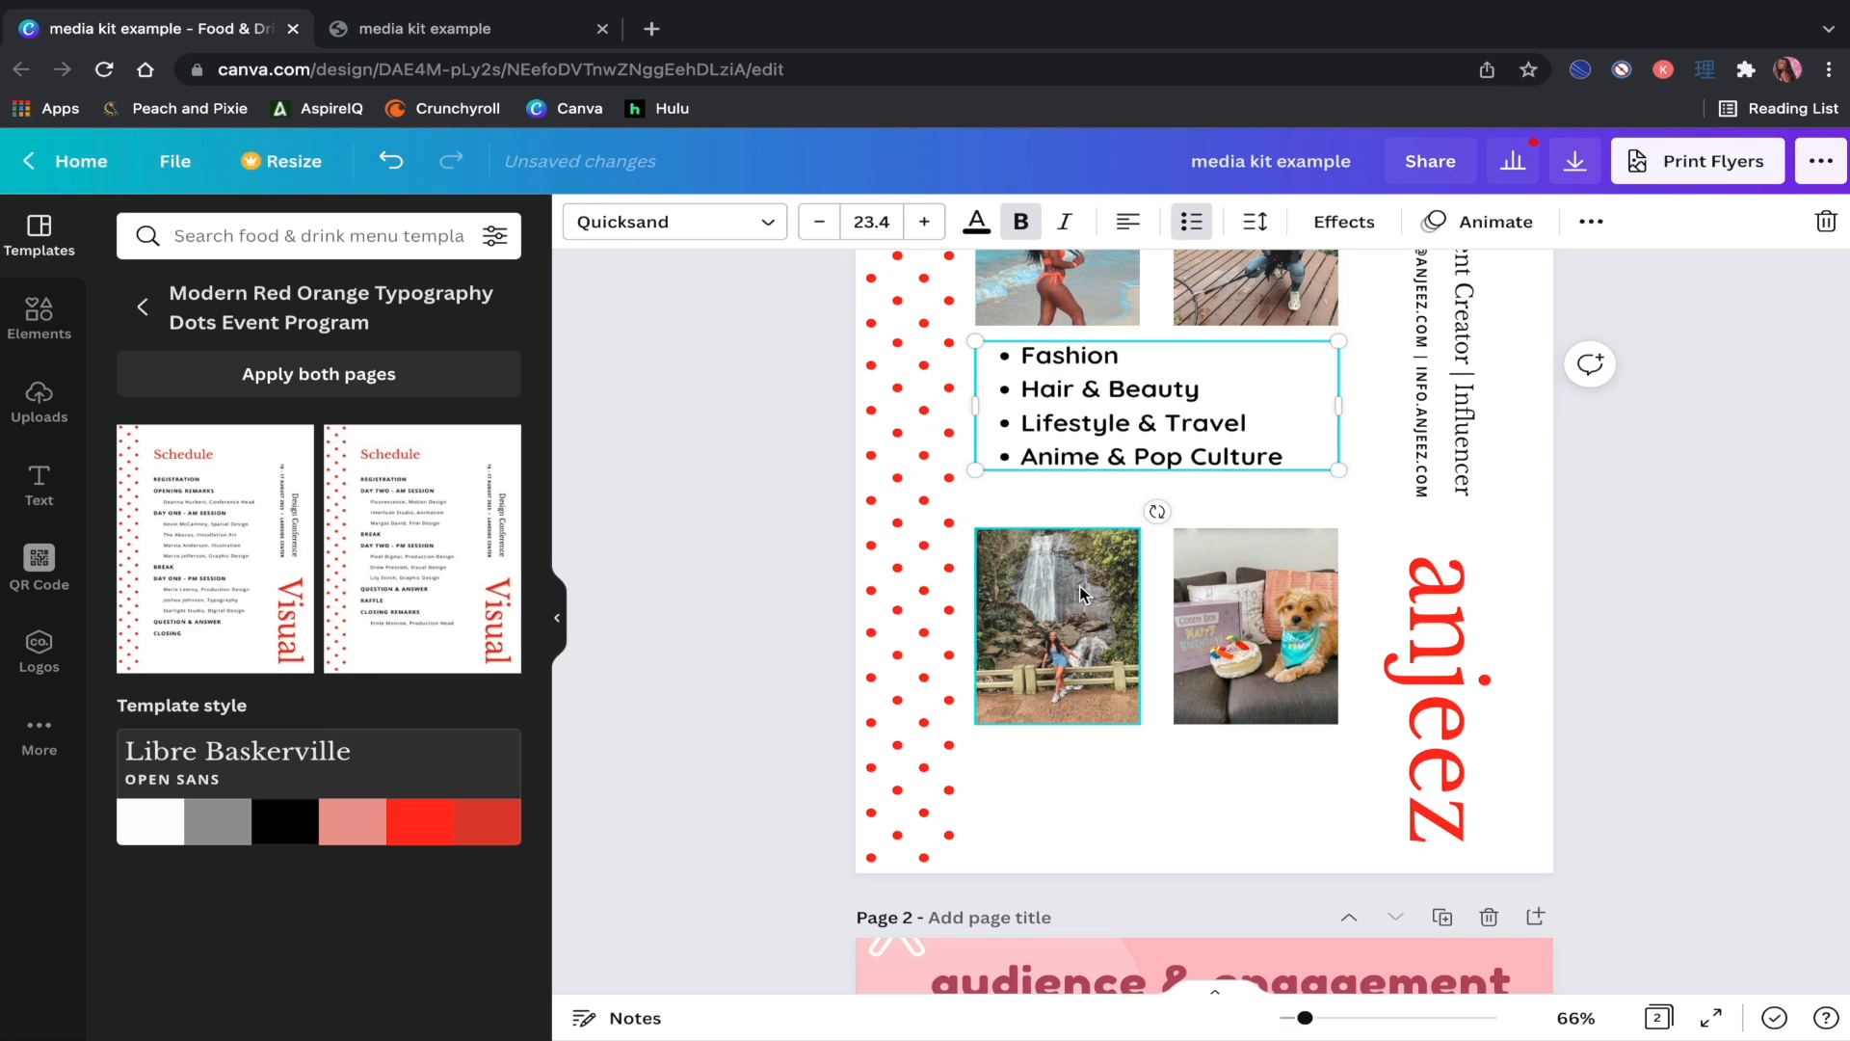
pyautogui.moveTo(1082, 588); pyautogui.dragTo(1081, 548)
pyautogui.click(1268, 615)
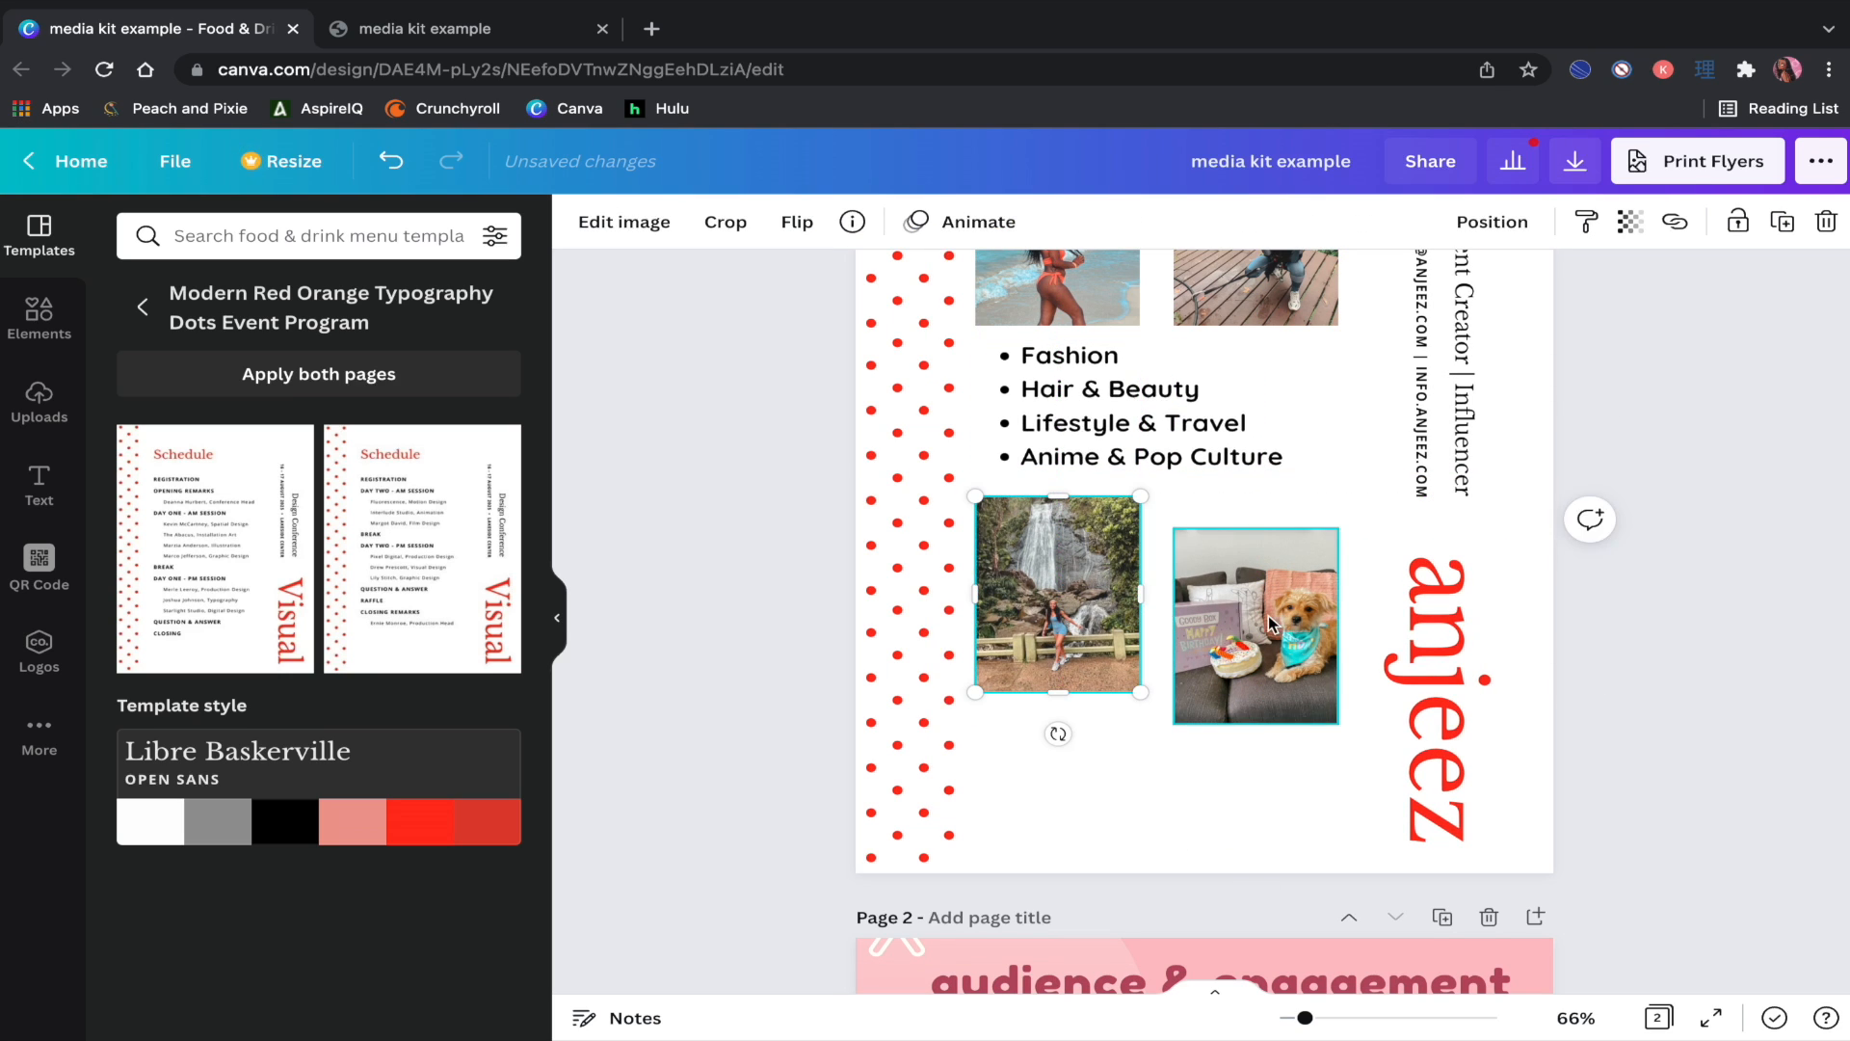
pyautogui.moveTo(1269, 615); pyautogui.dragTo(1269, 582)
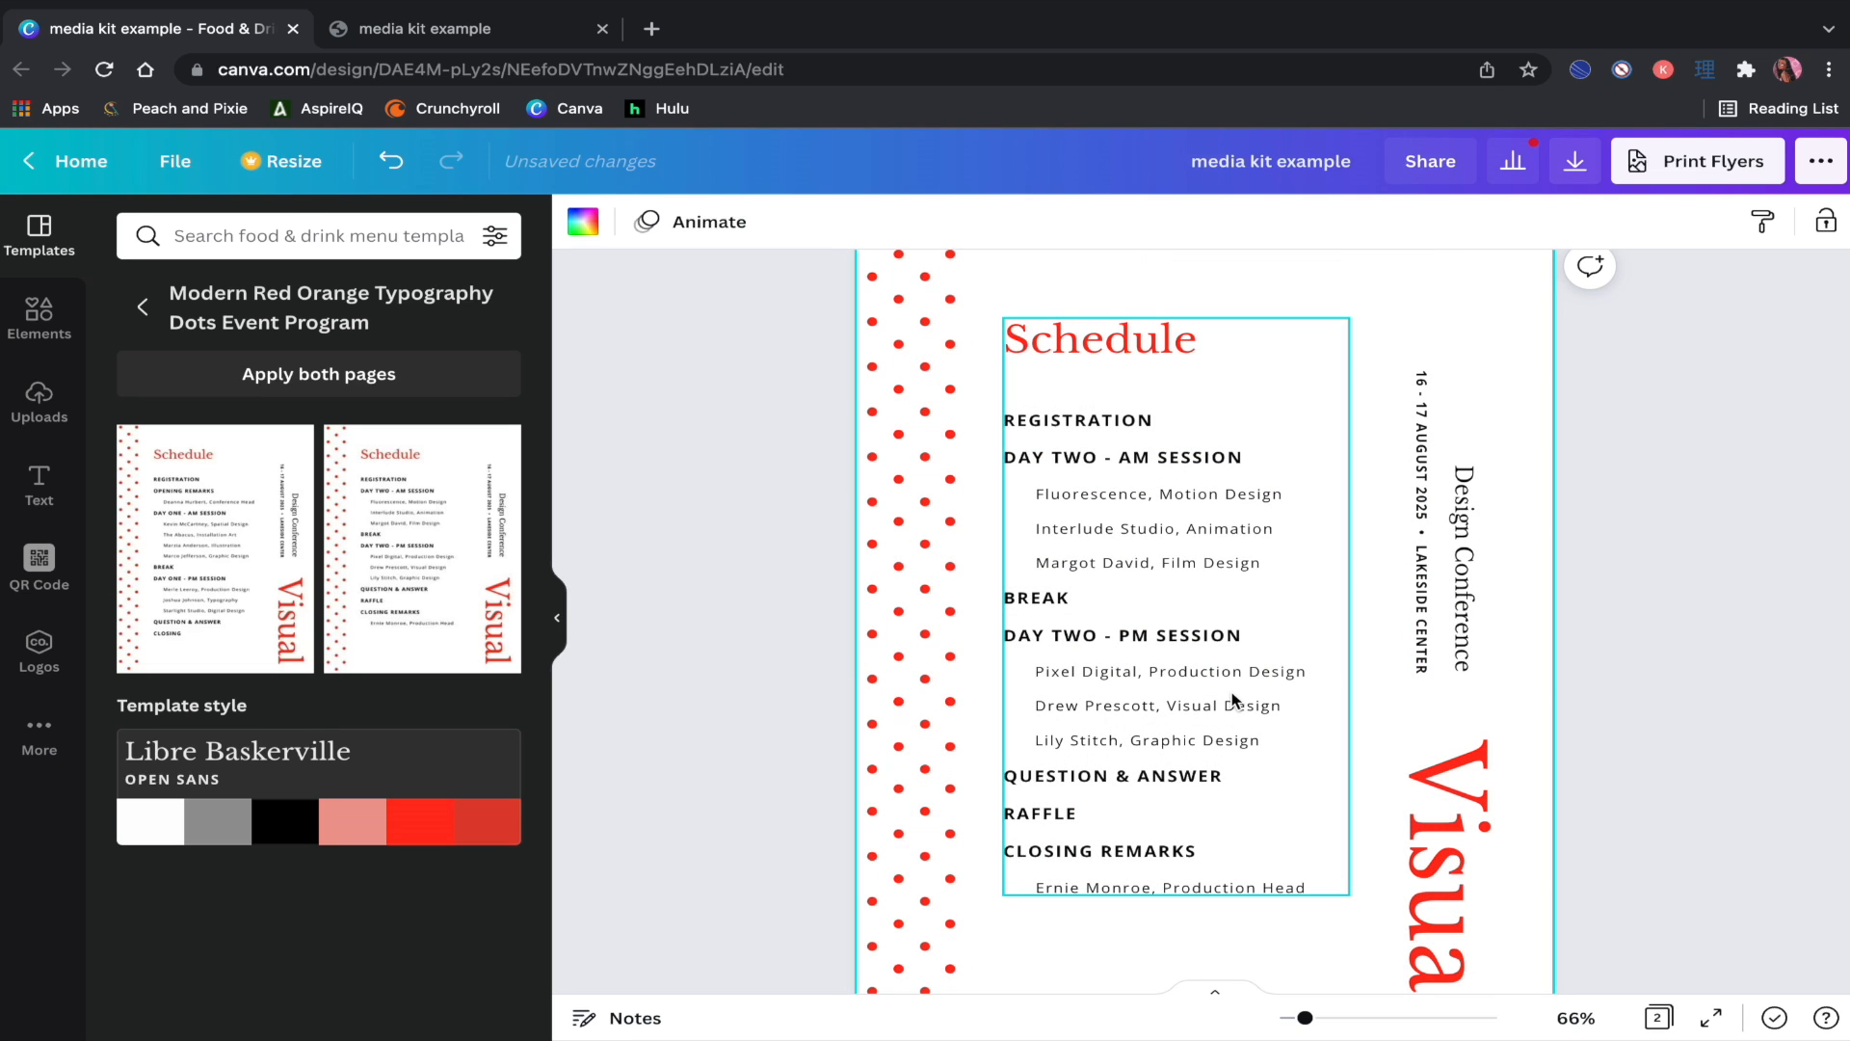
# Step: Retitle the vertical 'Visual' heading 'anjeez' and delete the Design Conference and date texts
pyautogui.doubleClick(1450, 796)
pyautogui.write('anjeez')
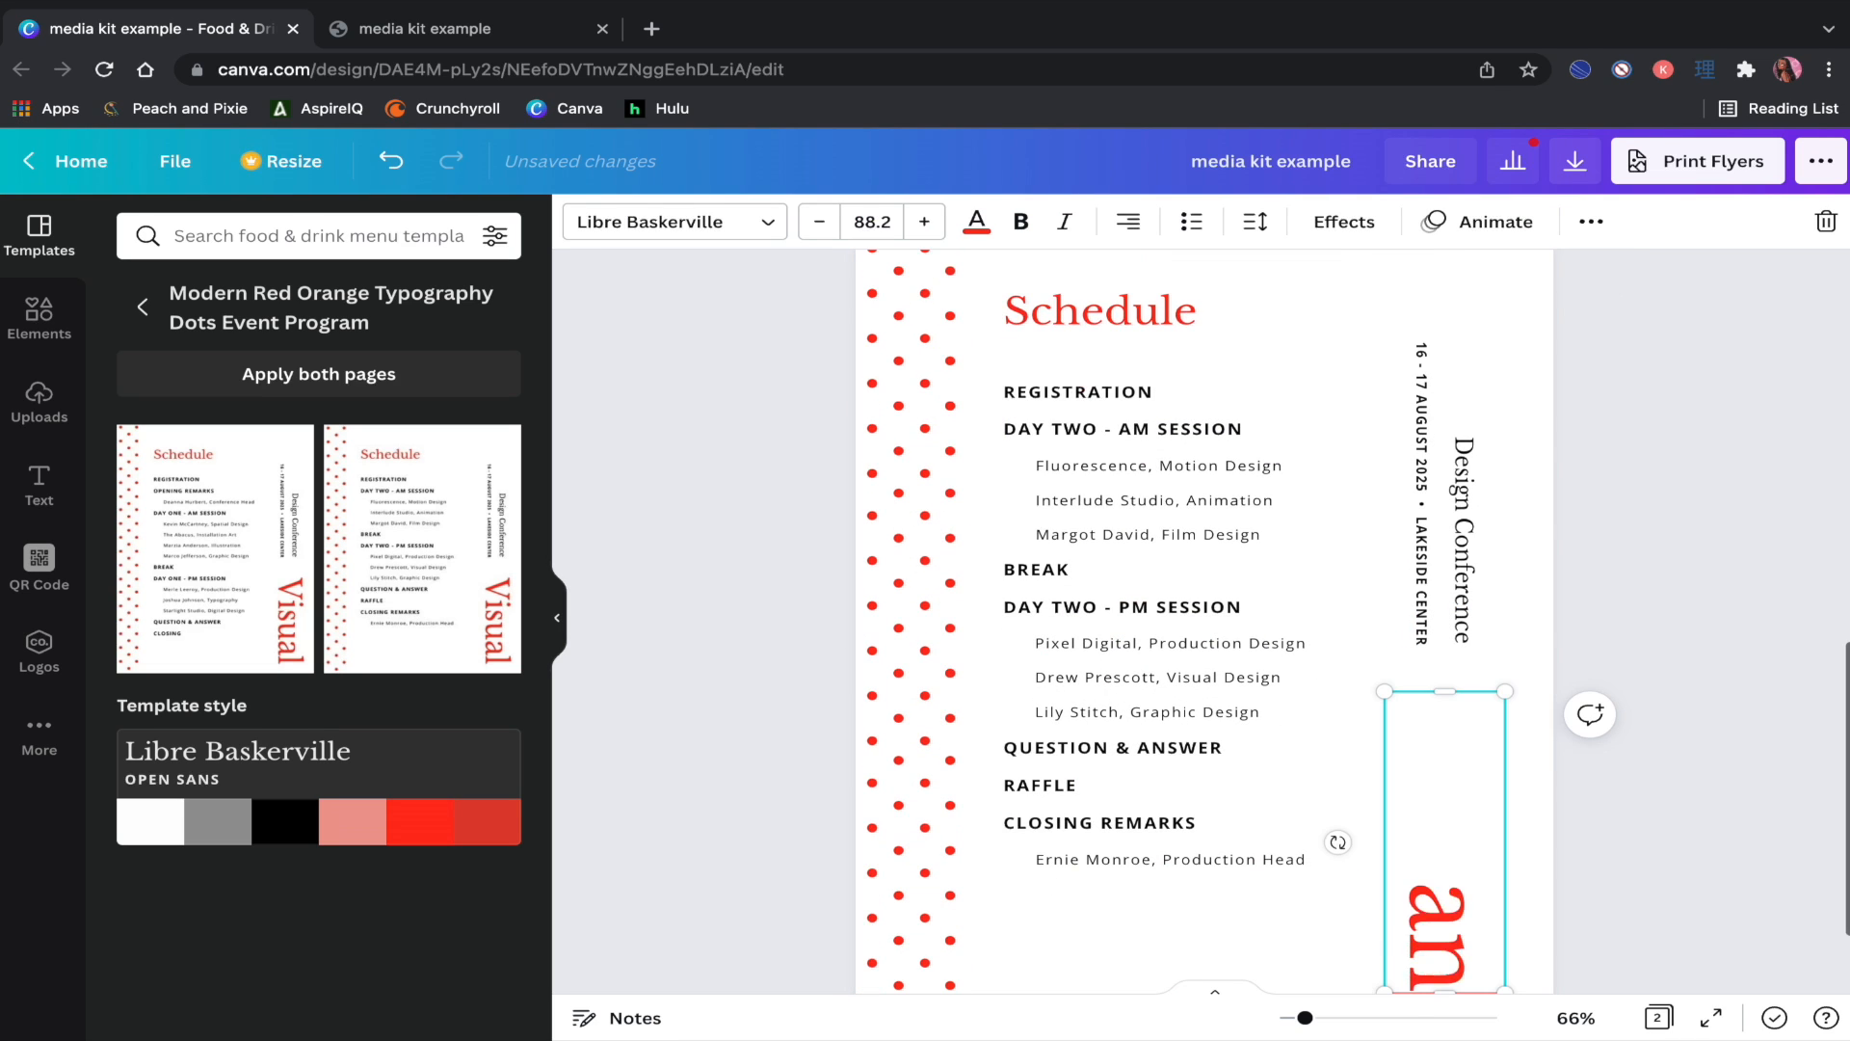
pyautogui.click(1462, 609)
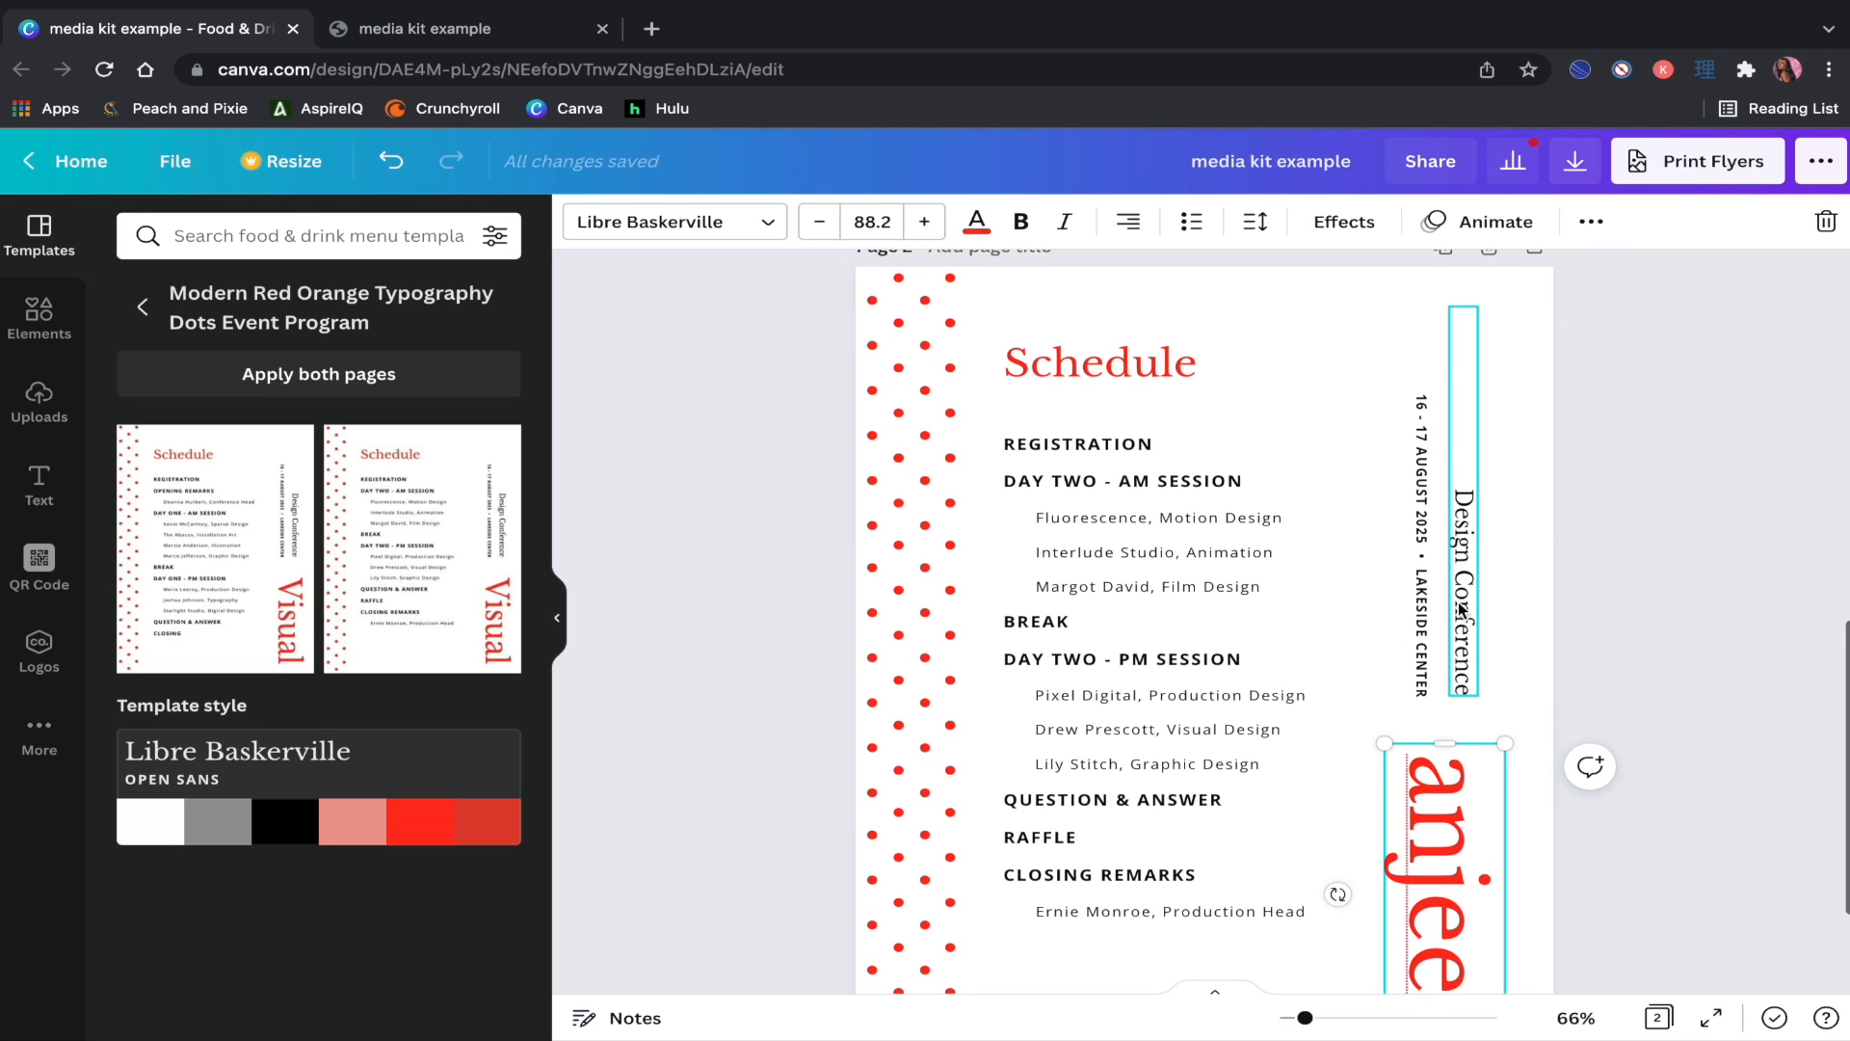
pyautogui.click(1826, 221)
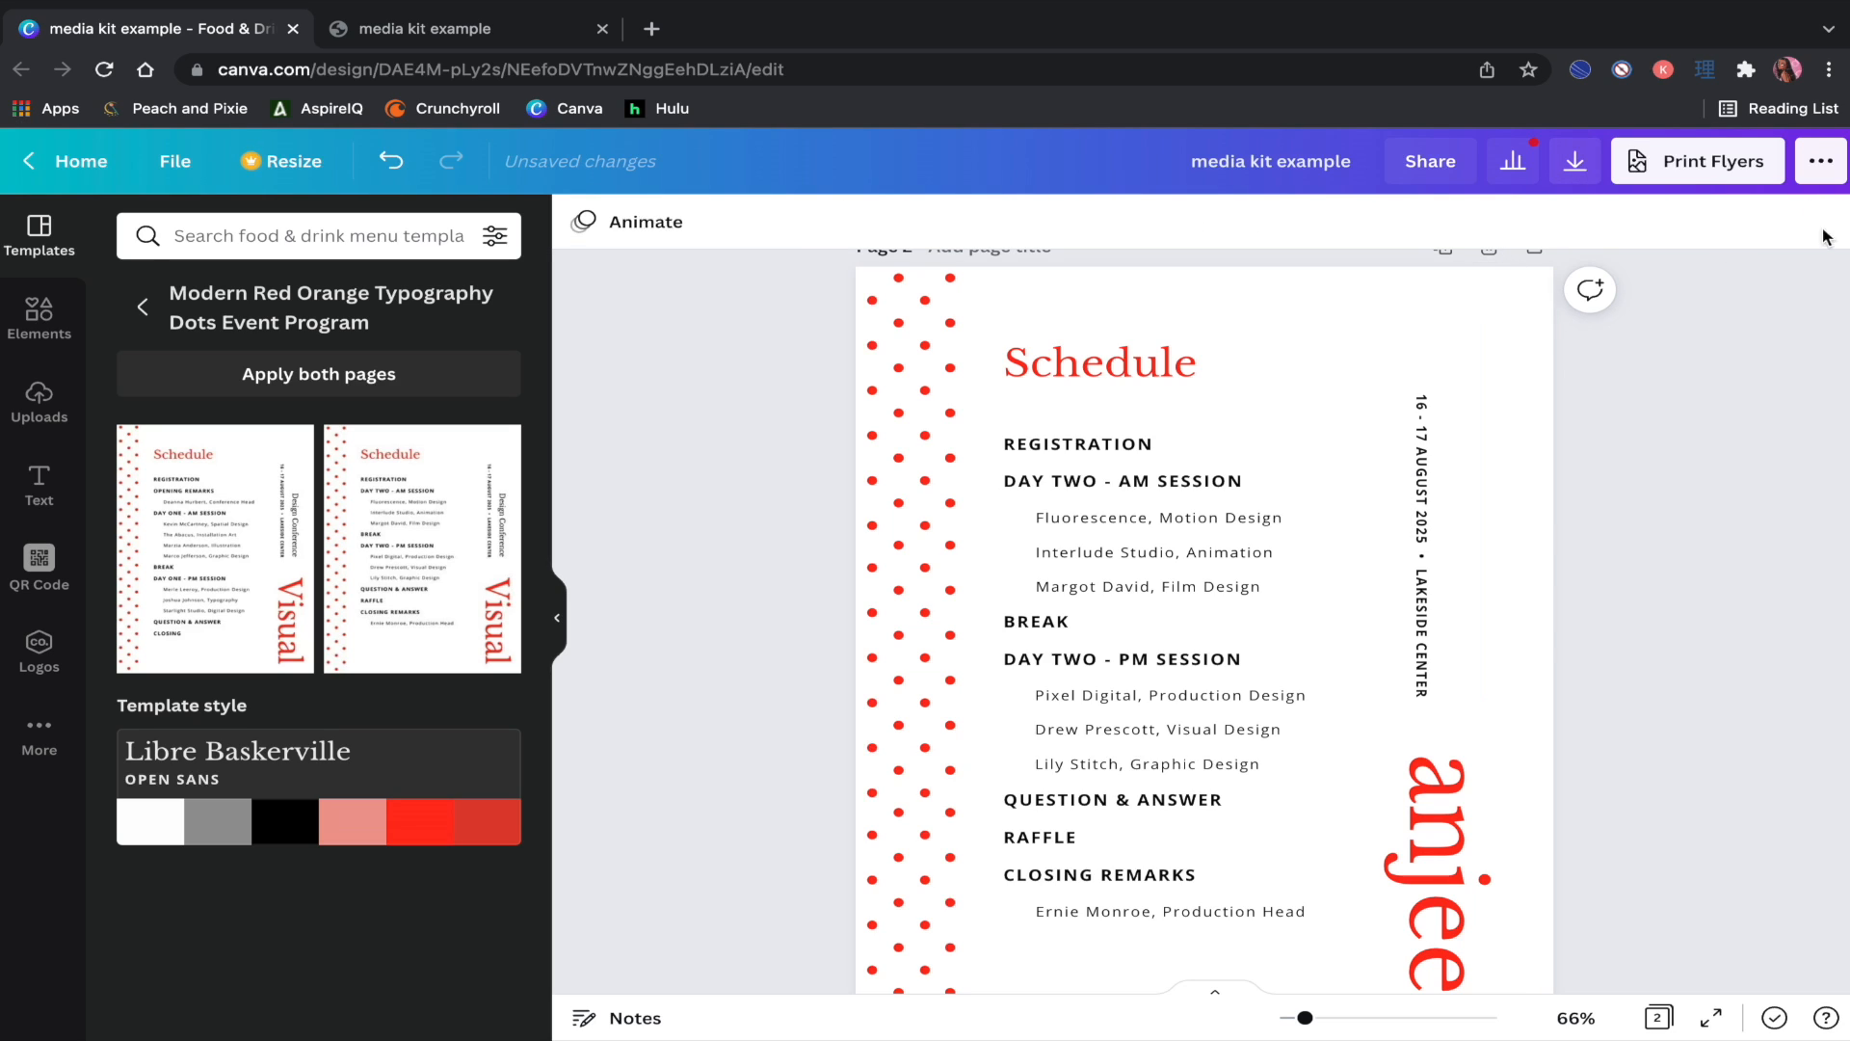
pyautogui.click(1422, 521)
pyautogui.click(1825, 220)
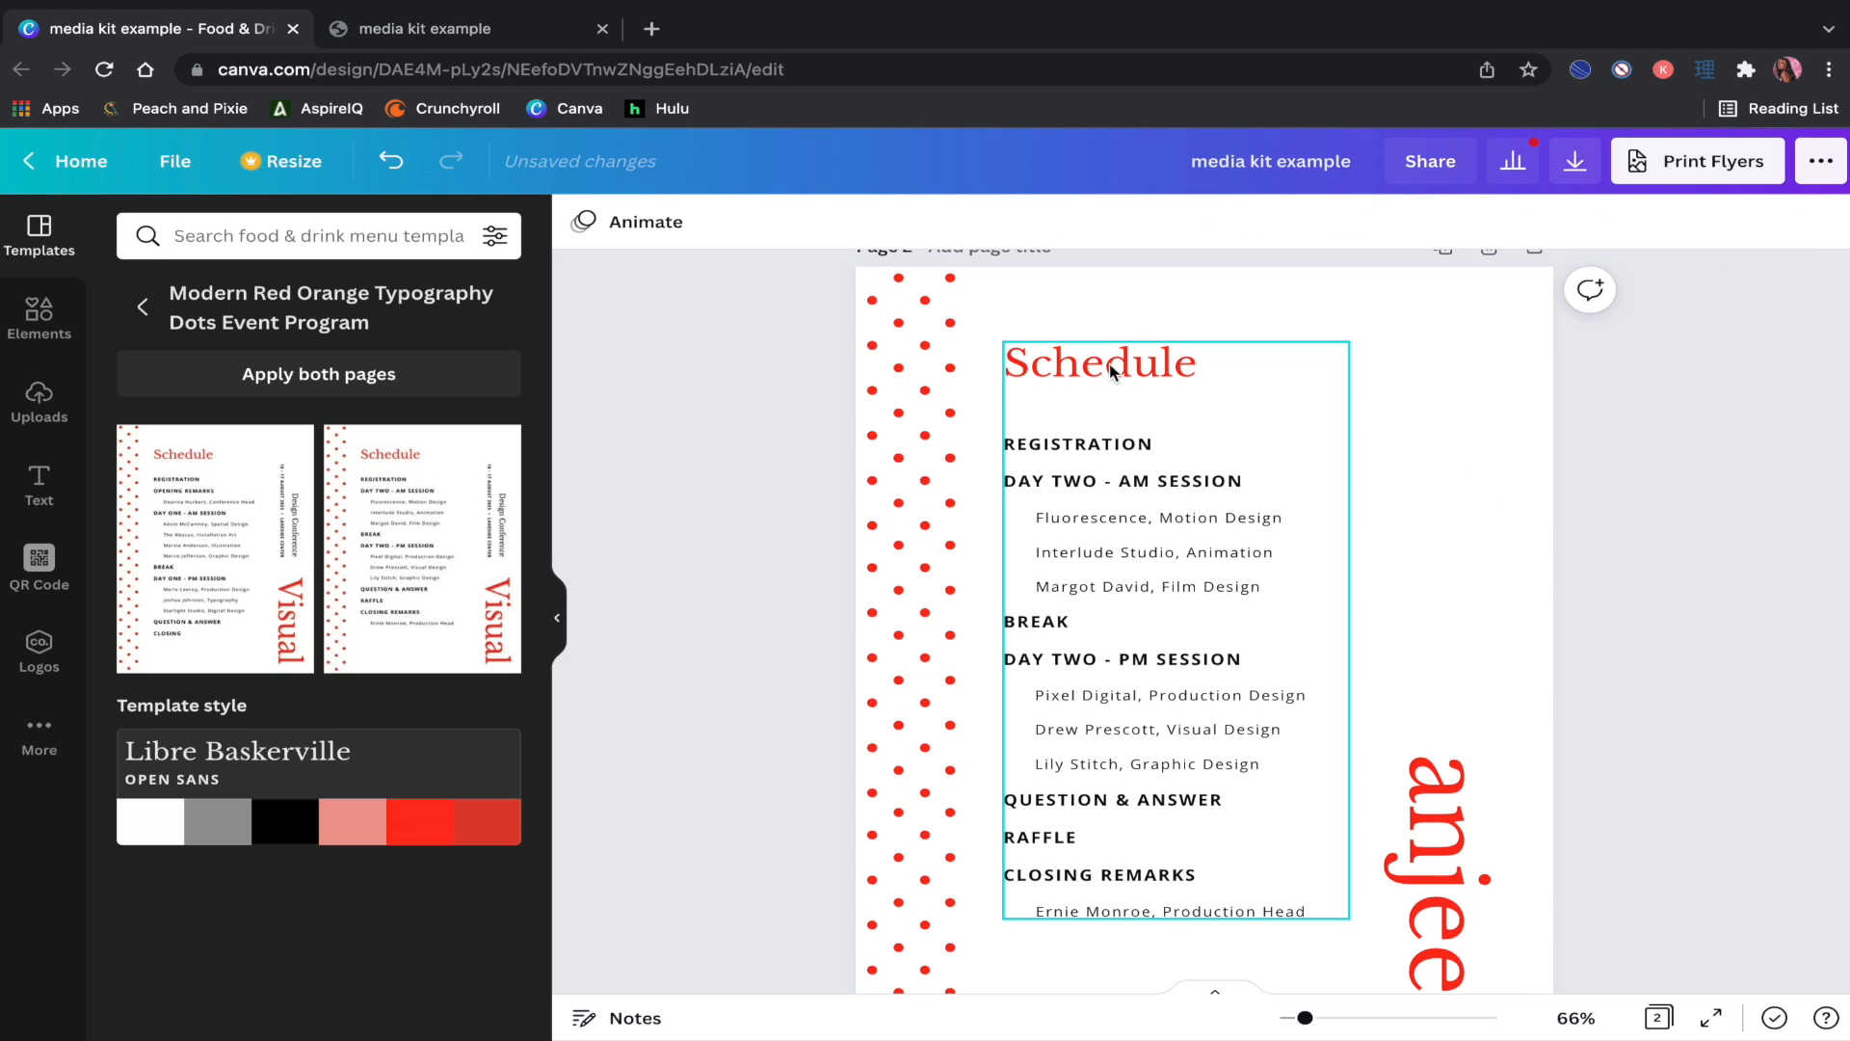
# Step: Ungroup the schedule text lines and move the Schedule heading higher
pyautogui.click(1177, 364)
pyautogui.click(1591, 221)
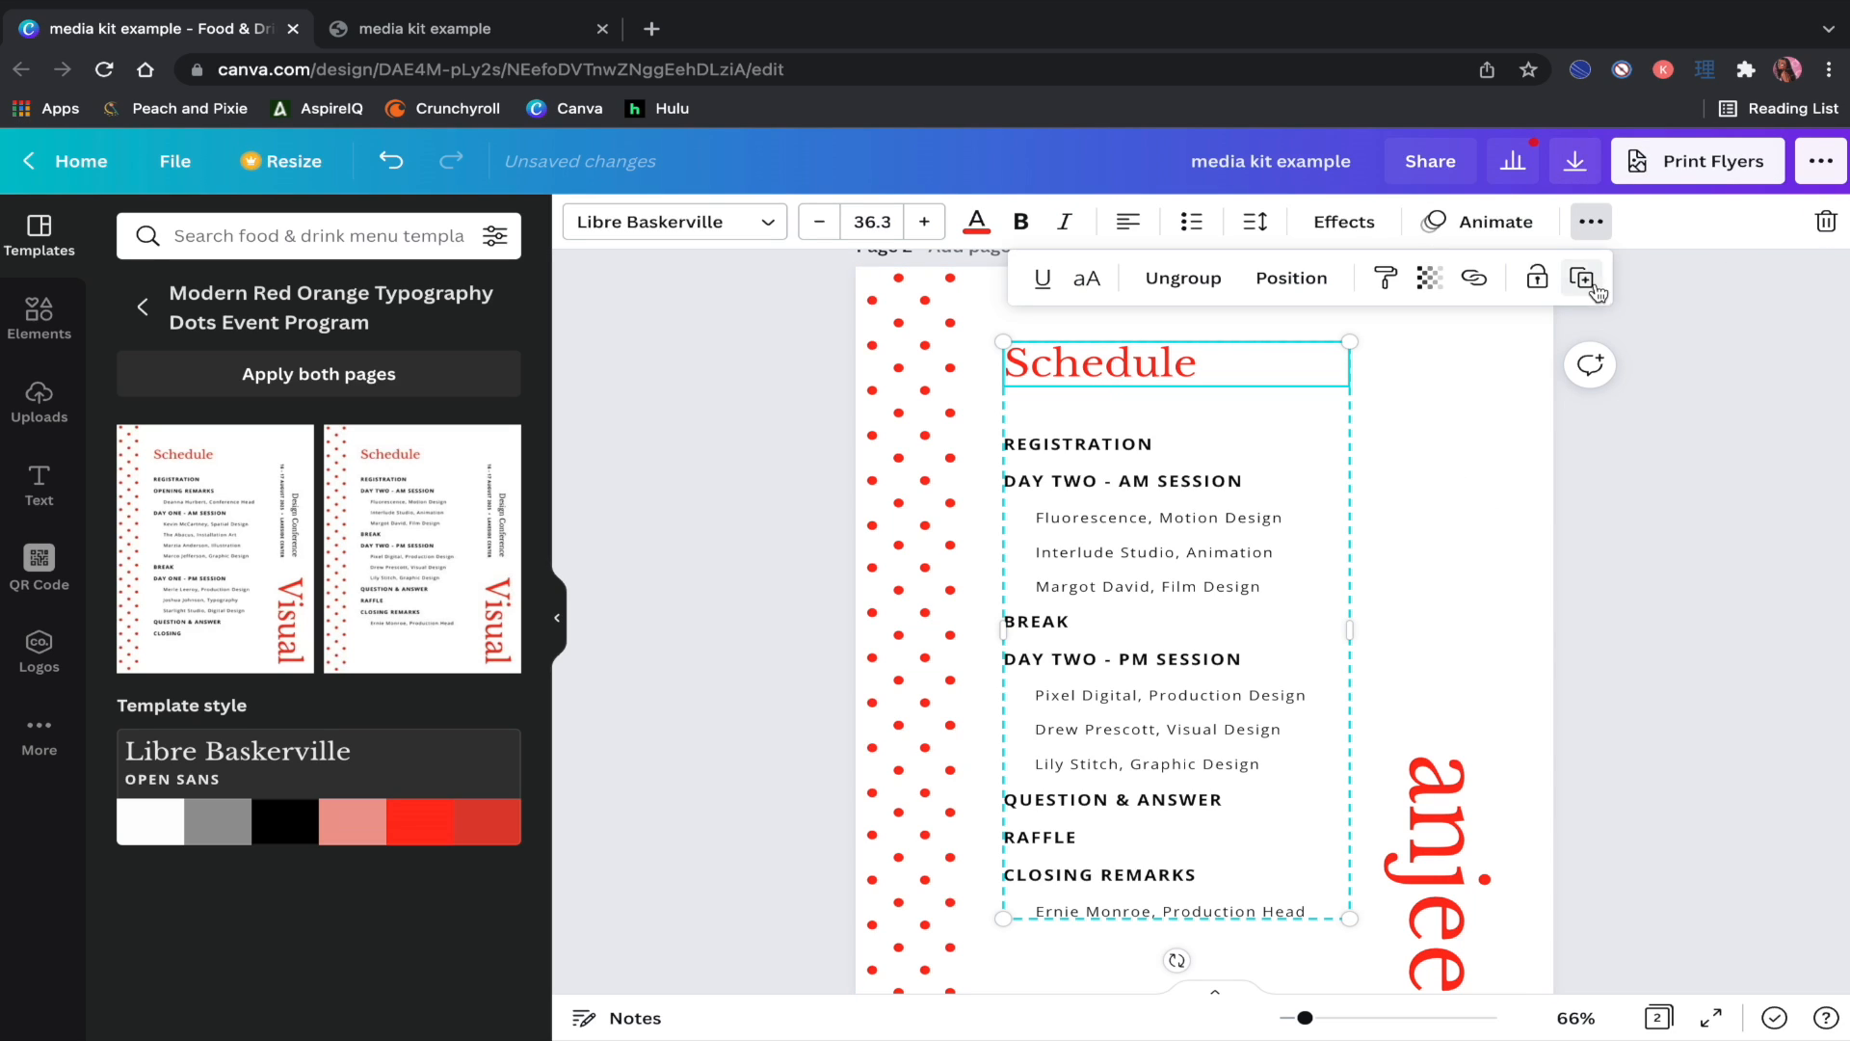
pyautogui.click(1147, 279)
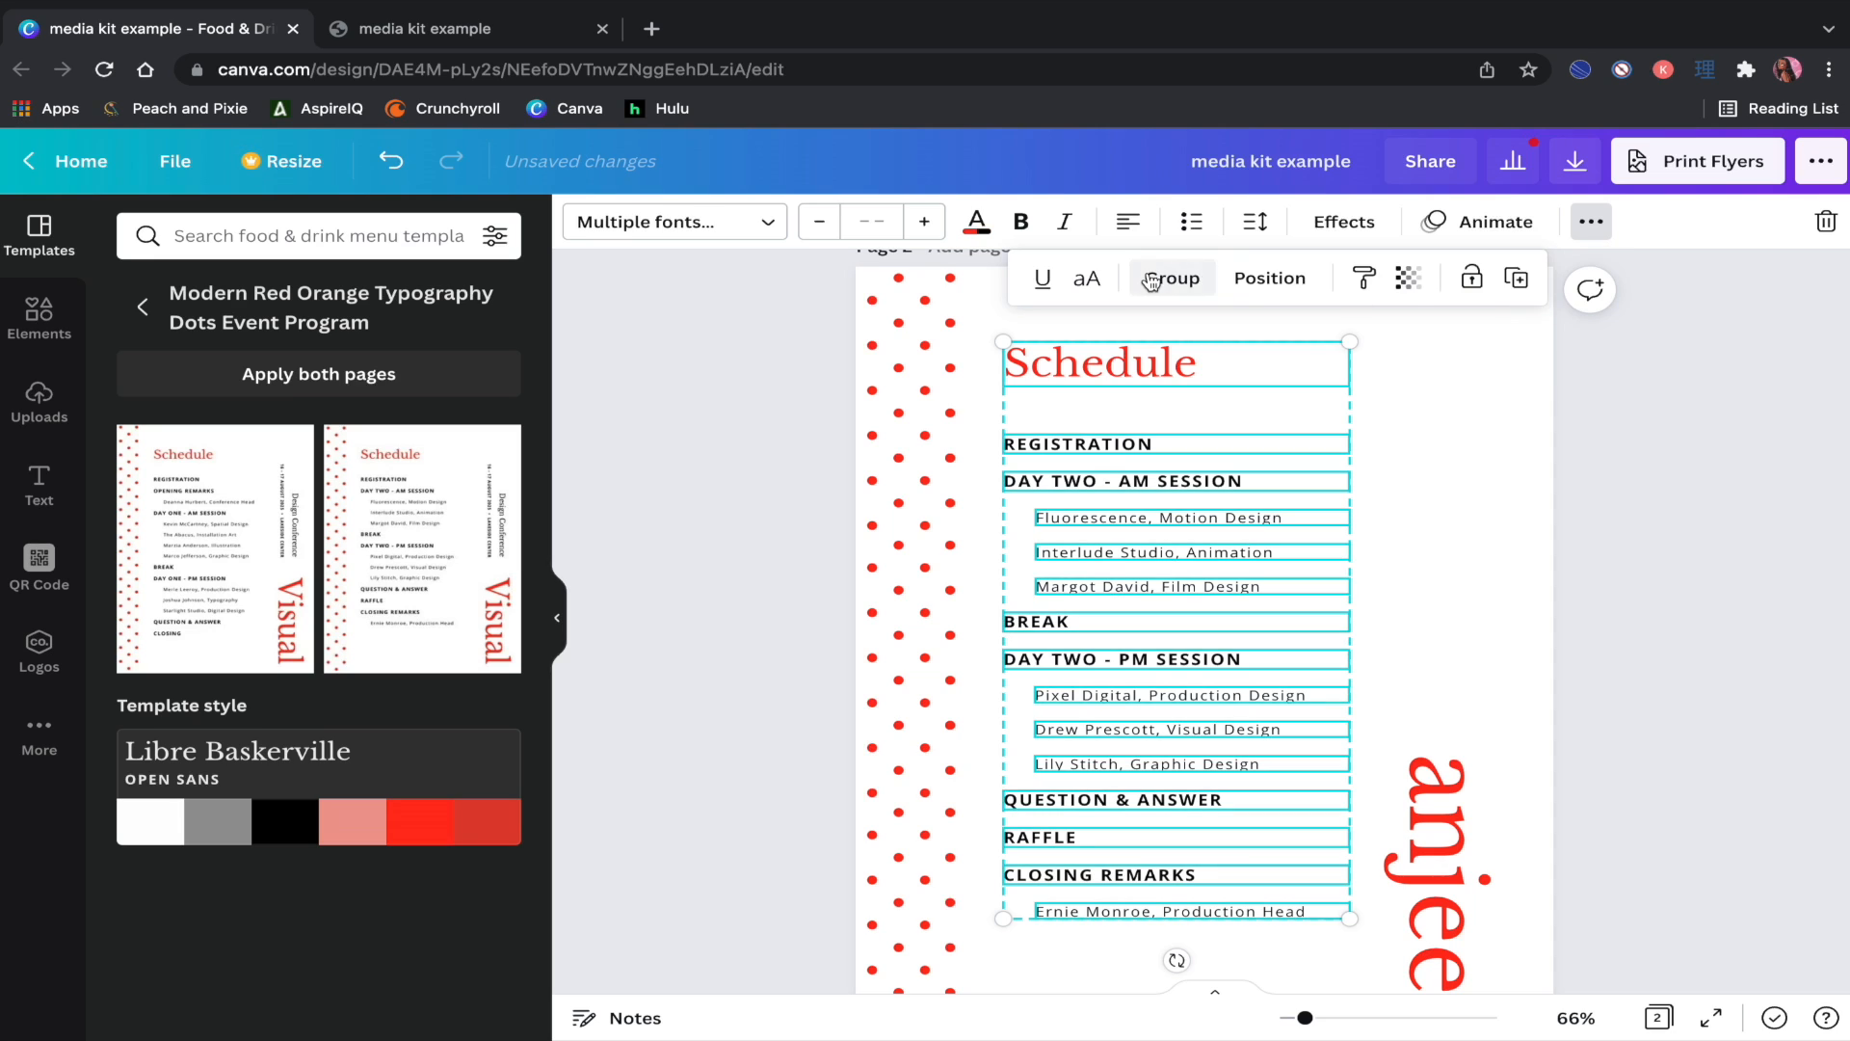
pyautogui.click(1697, 439)
pyautogui.click(1107, 374)
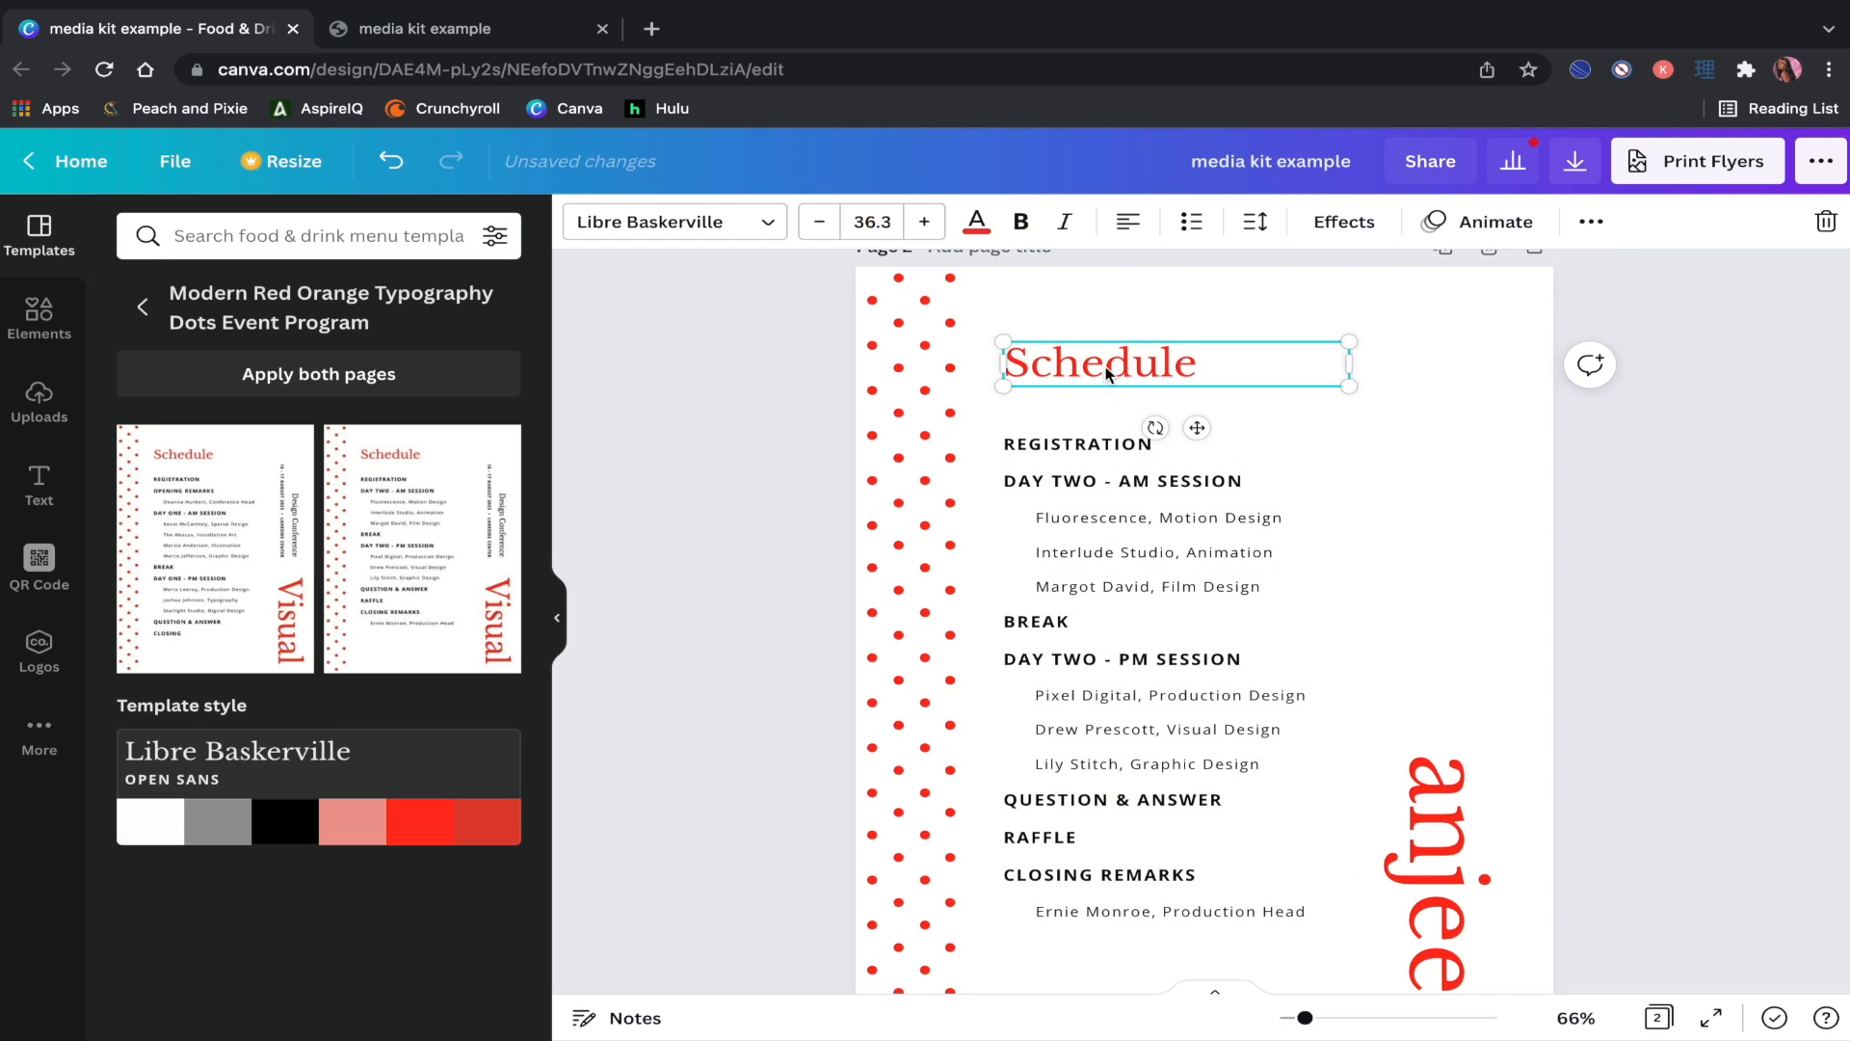
pyautogui.moveTo(1107, 374); pyautogui.dragTo(1100, 328)
# Step: Rename the Schedule heading to 'Audience'
pyautogui.doubleClick(1098, 332)
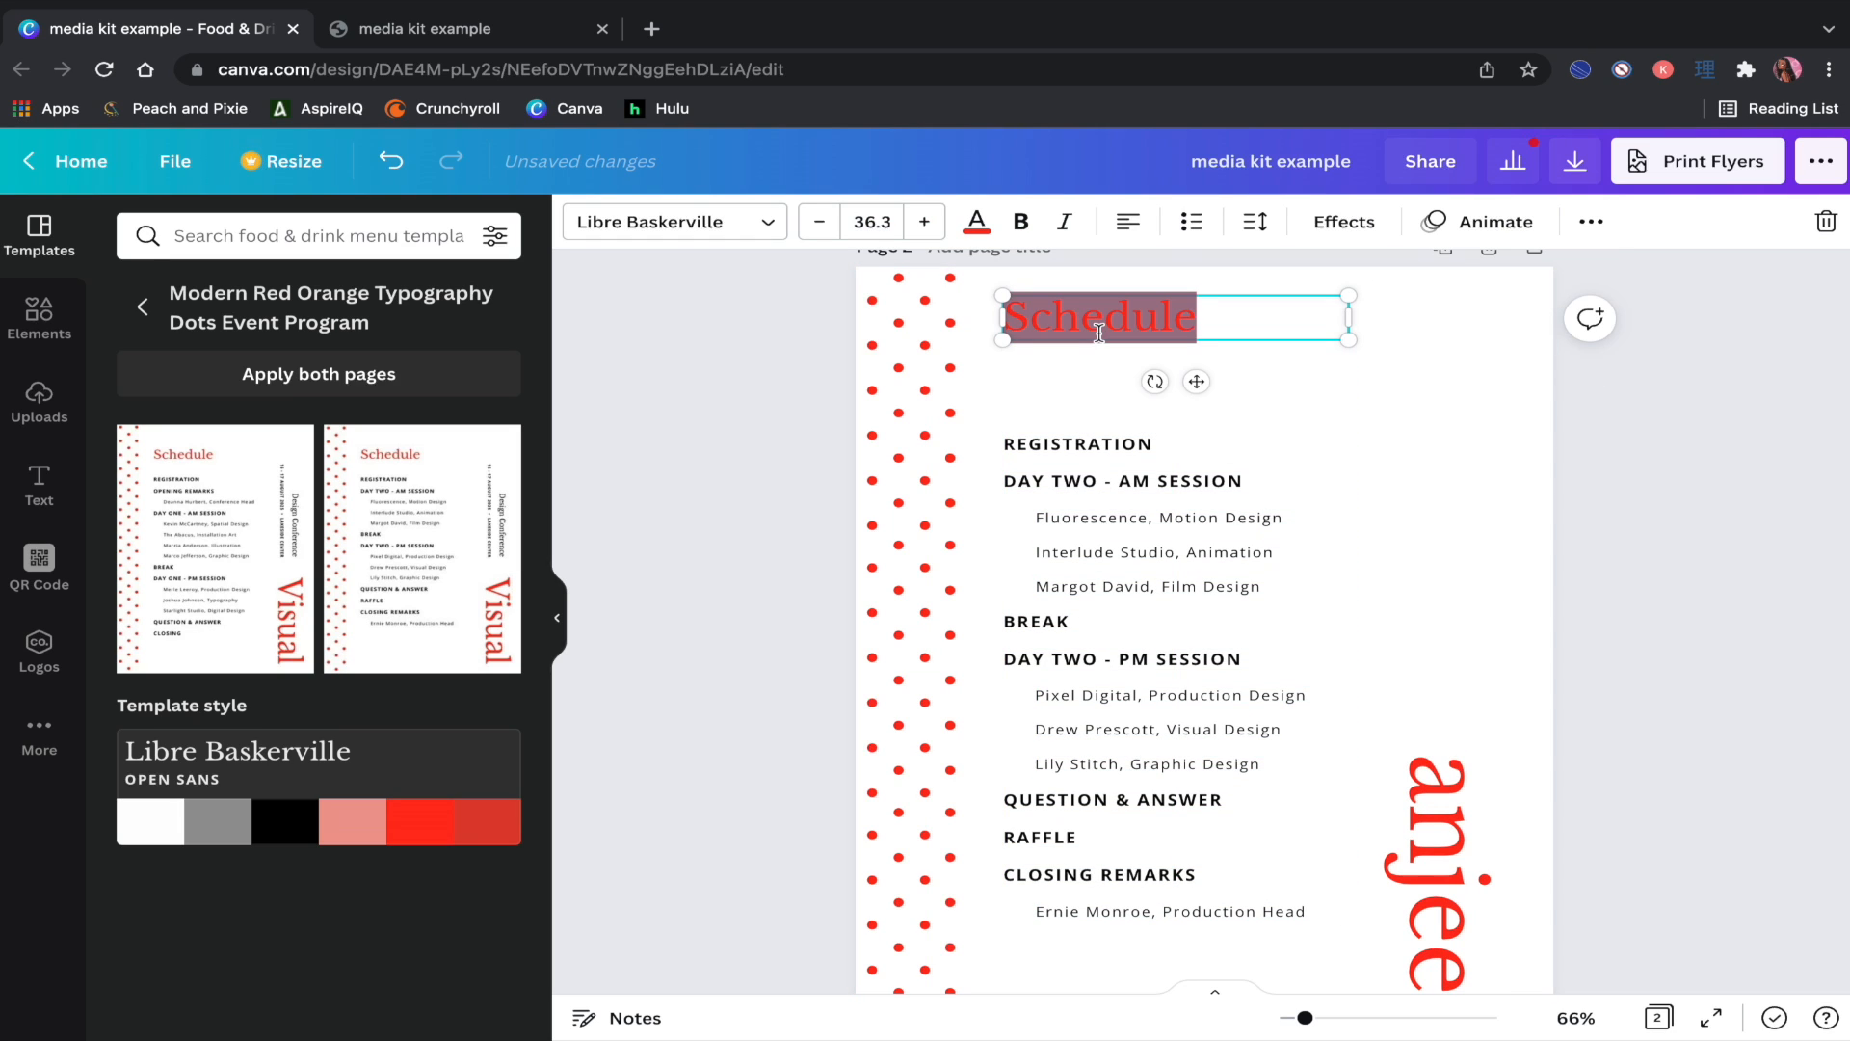
pyautogui.write('Audience')
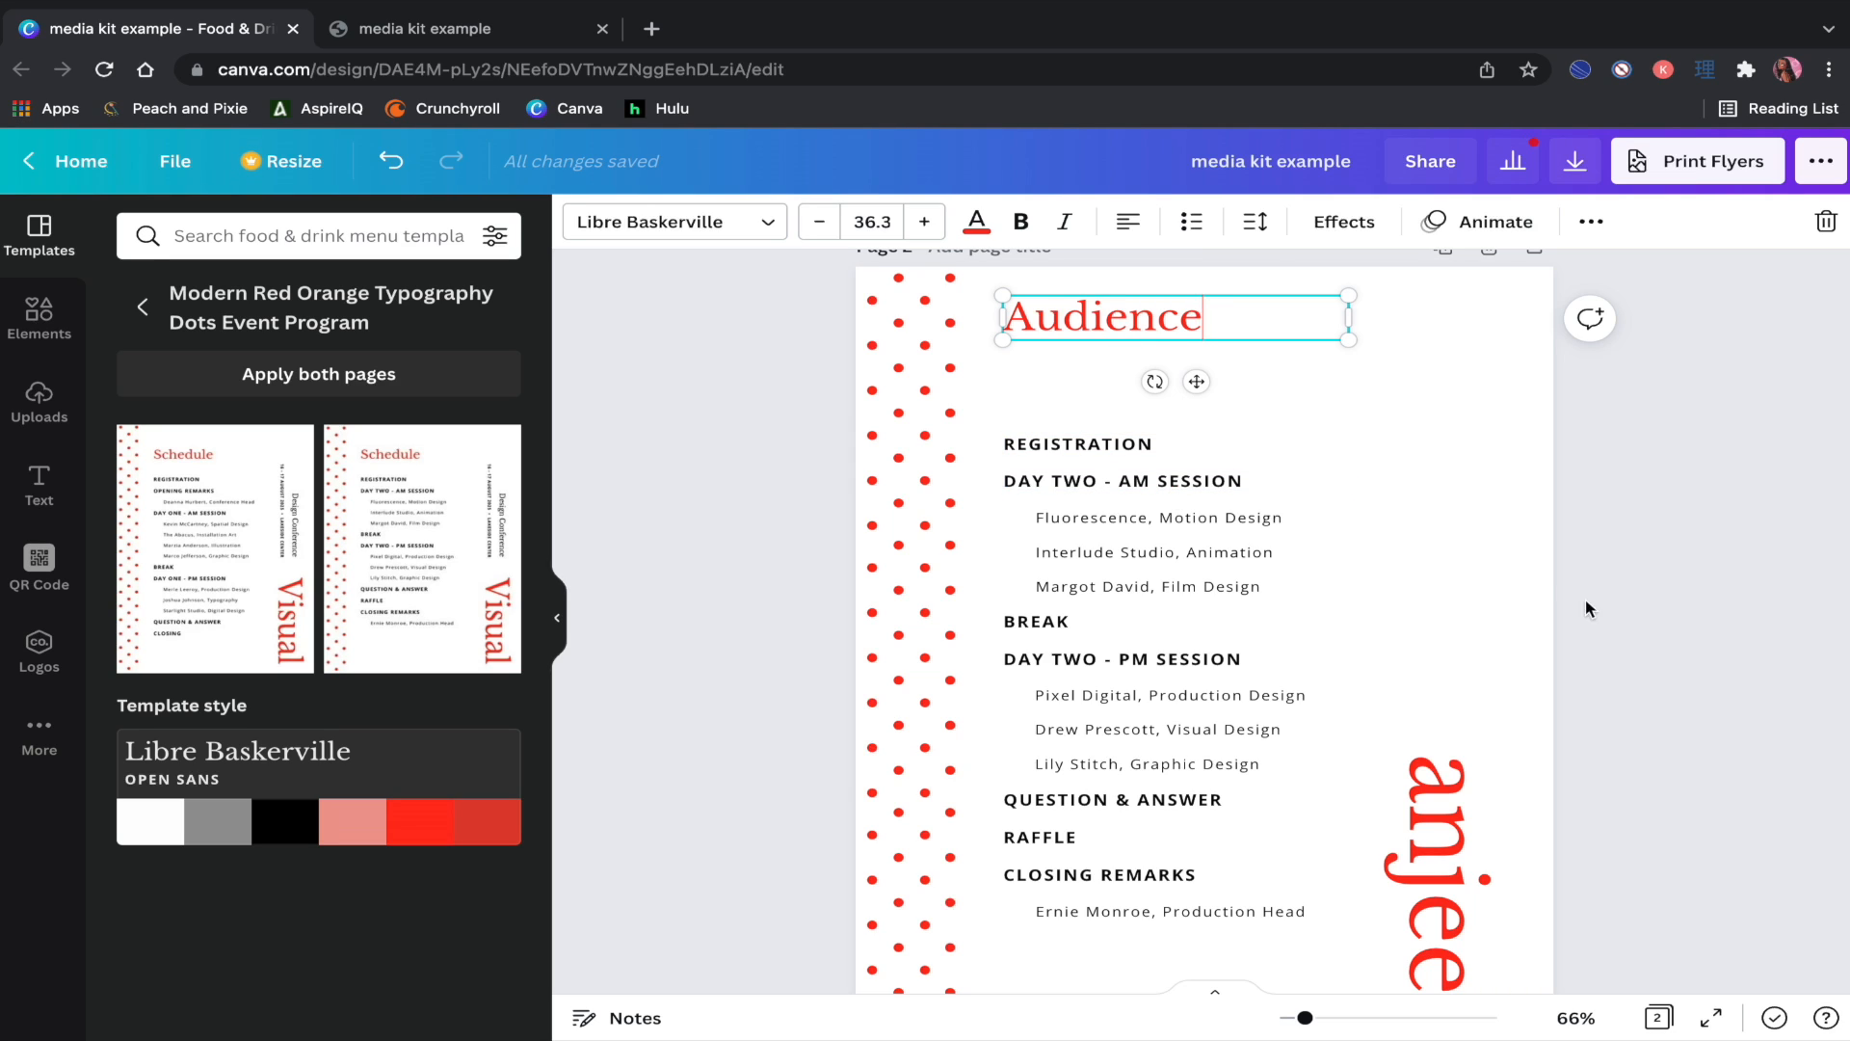
pyautogui.click(1609, 615)
# Step: Move the first agenda lines under Audience and retype them INSTAGRAM, TIKTOK and YOUTUBE
pyautogui.click(1151, 449)
pyautogui.moveTo(1150, 449); pyautogui.dragTo(1135, 364)
pyautogui.doubleClick(1135, 366)
pyautogui.write('INSTAGRAM')
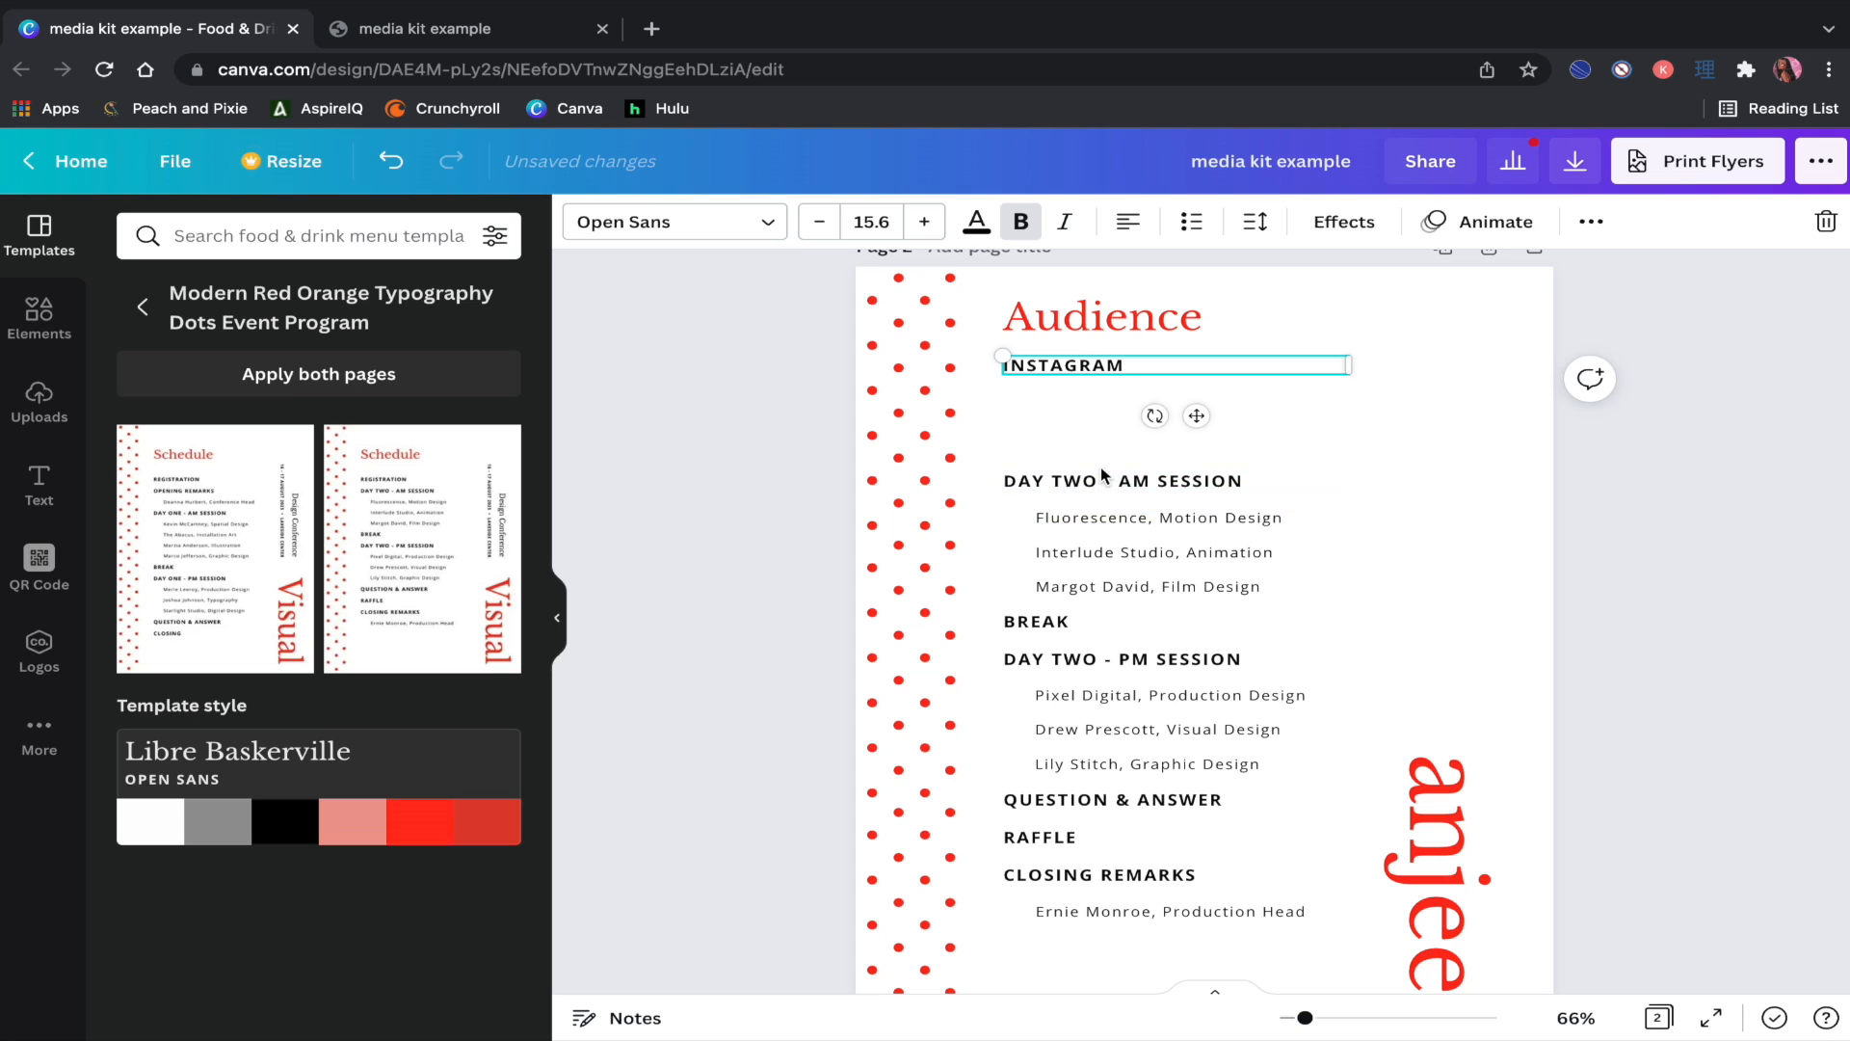
pyautogui.click(1104, 478)
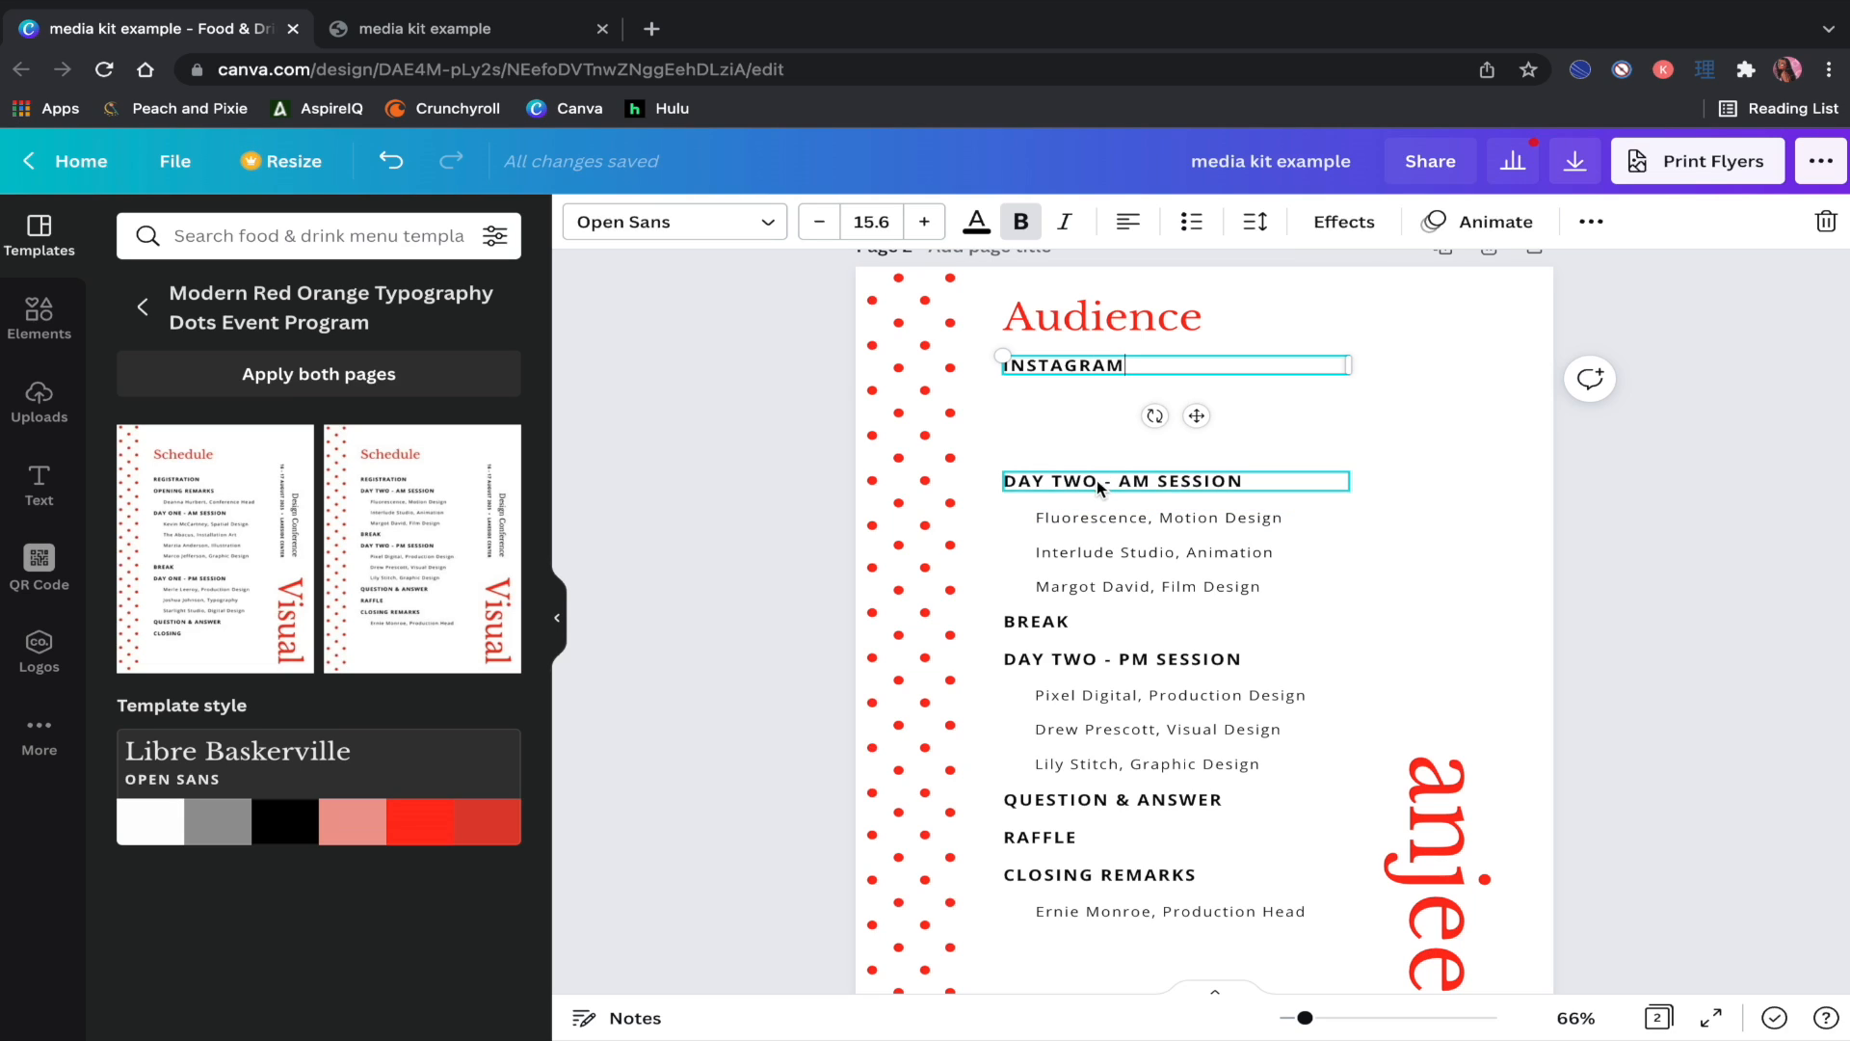
pyautogui.moveTo(1096, 480); pyautogui.dragTo(1096, 409)
pyautogui.doubleClick(1095, 409)
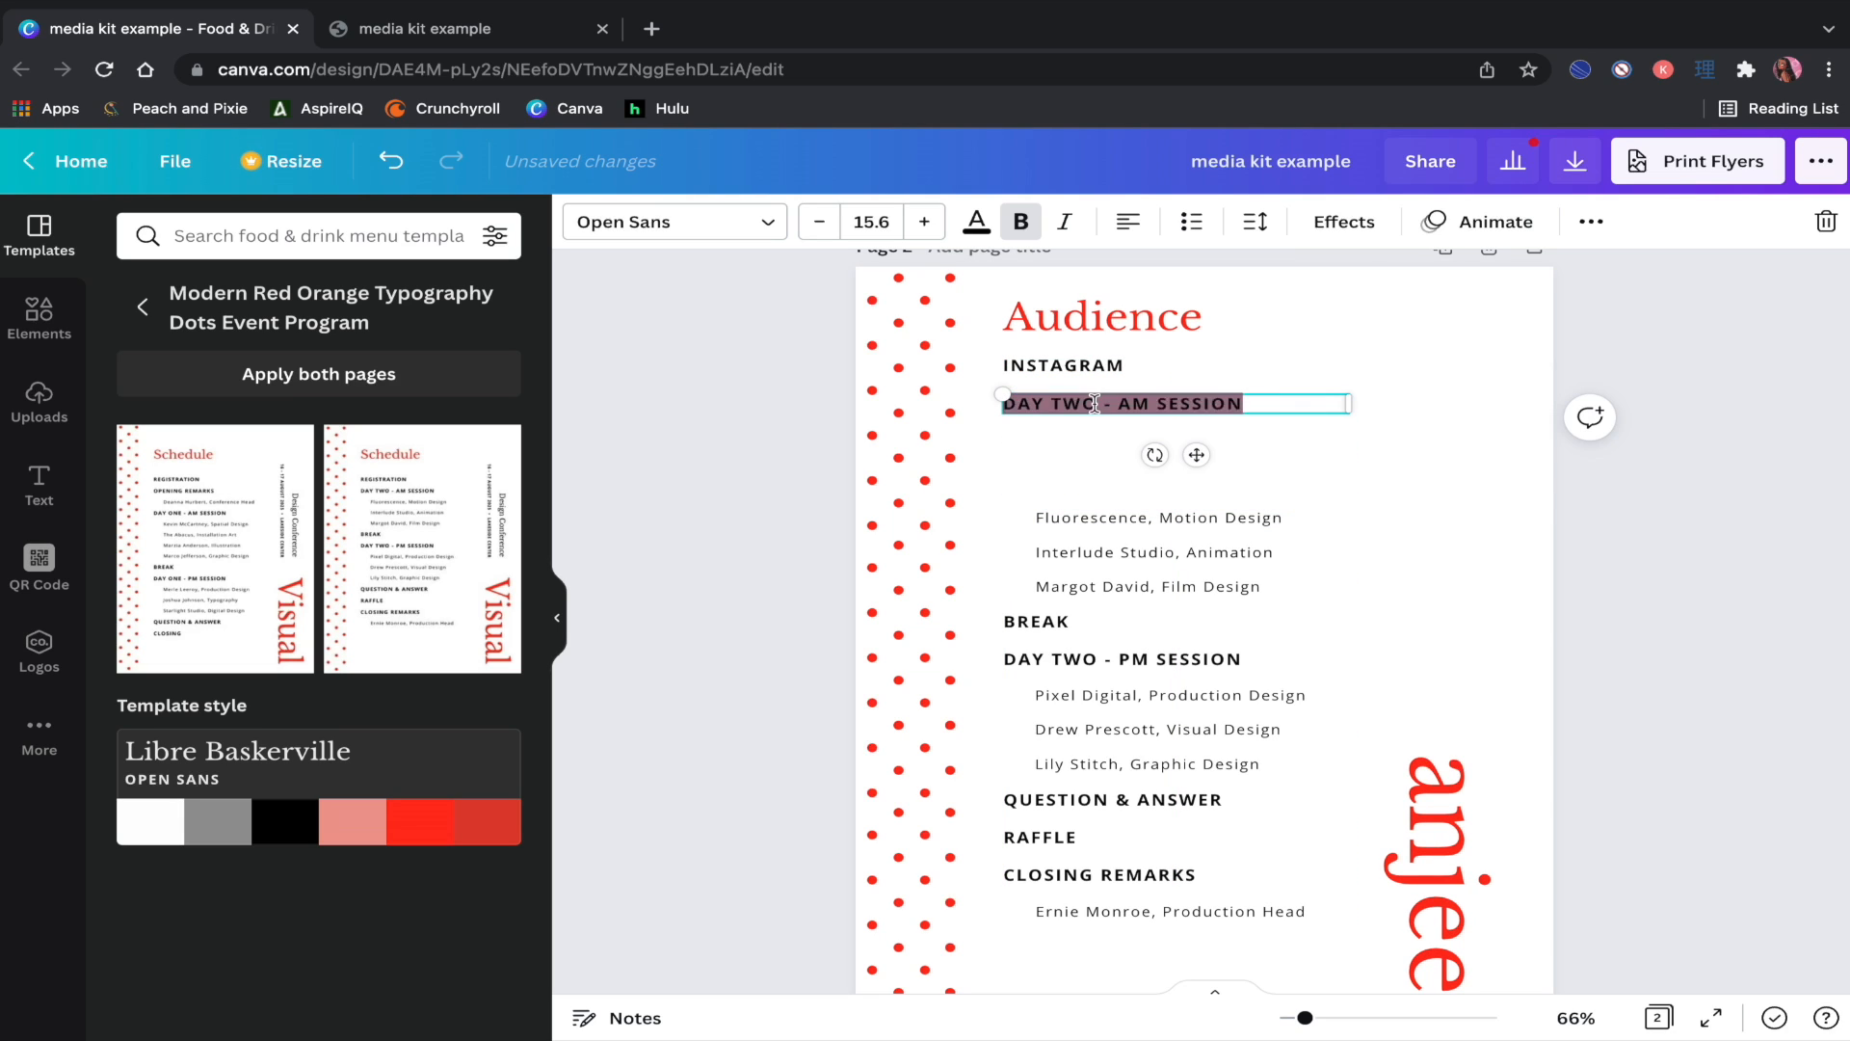
pyautogui.write('TIKTOK')
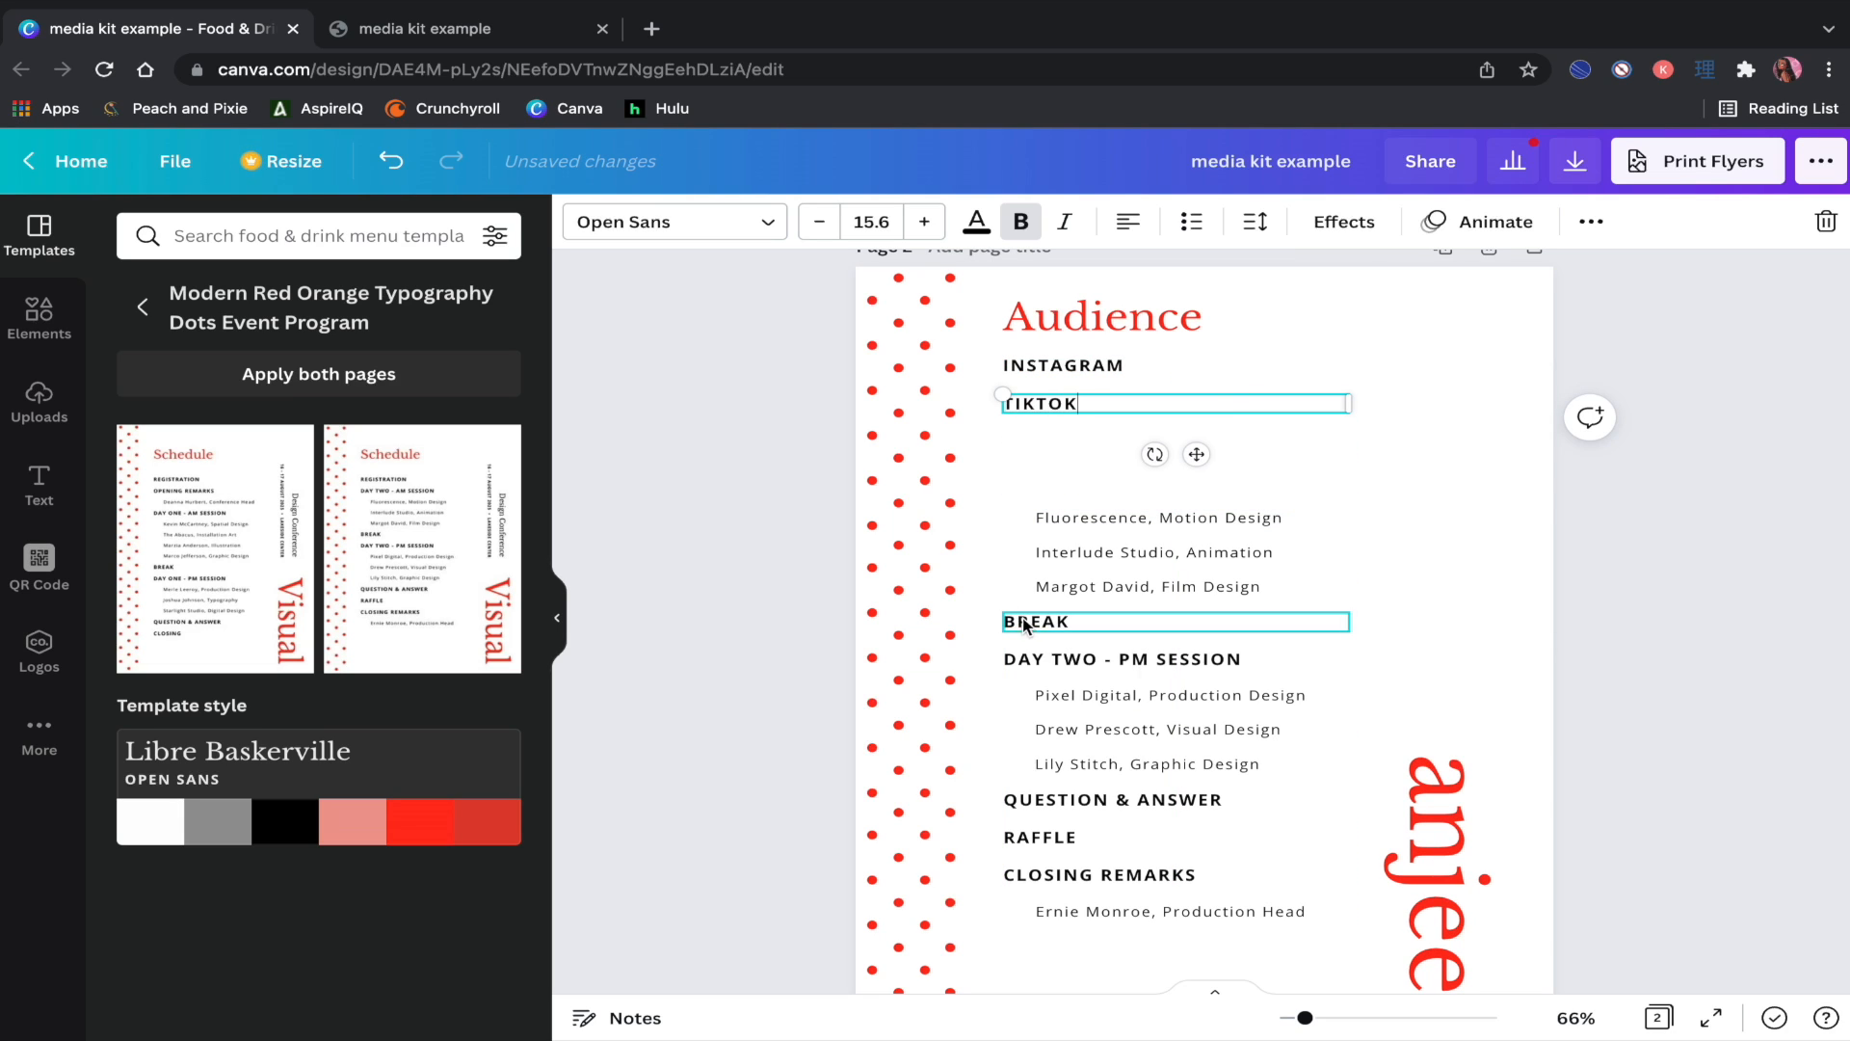
pyautogui.moveTo(1022, 617); pyautogui.dragTo(1020, 444)
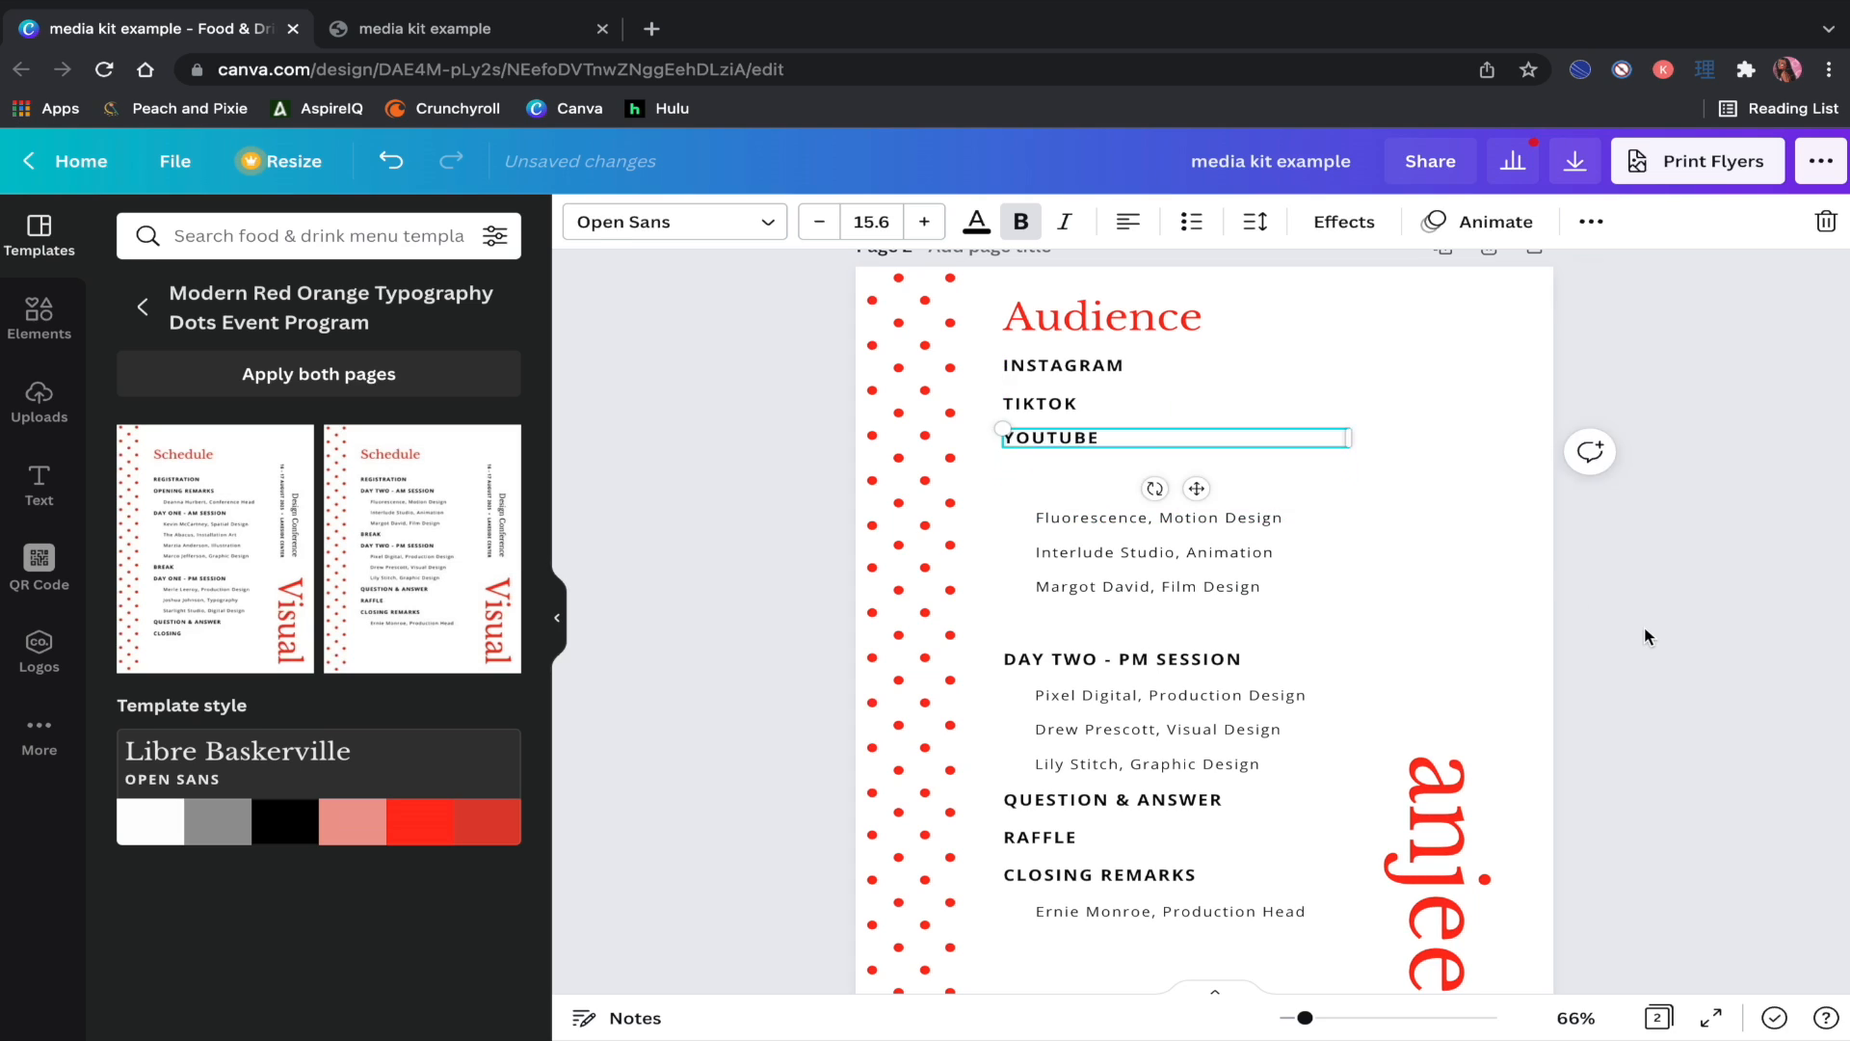
pyautogui.click(1647, 631)
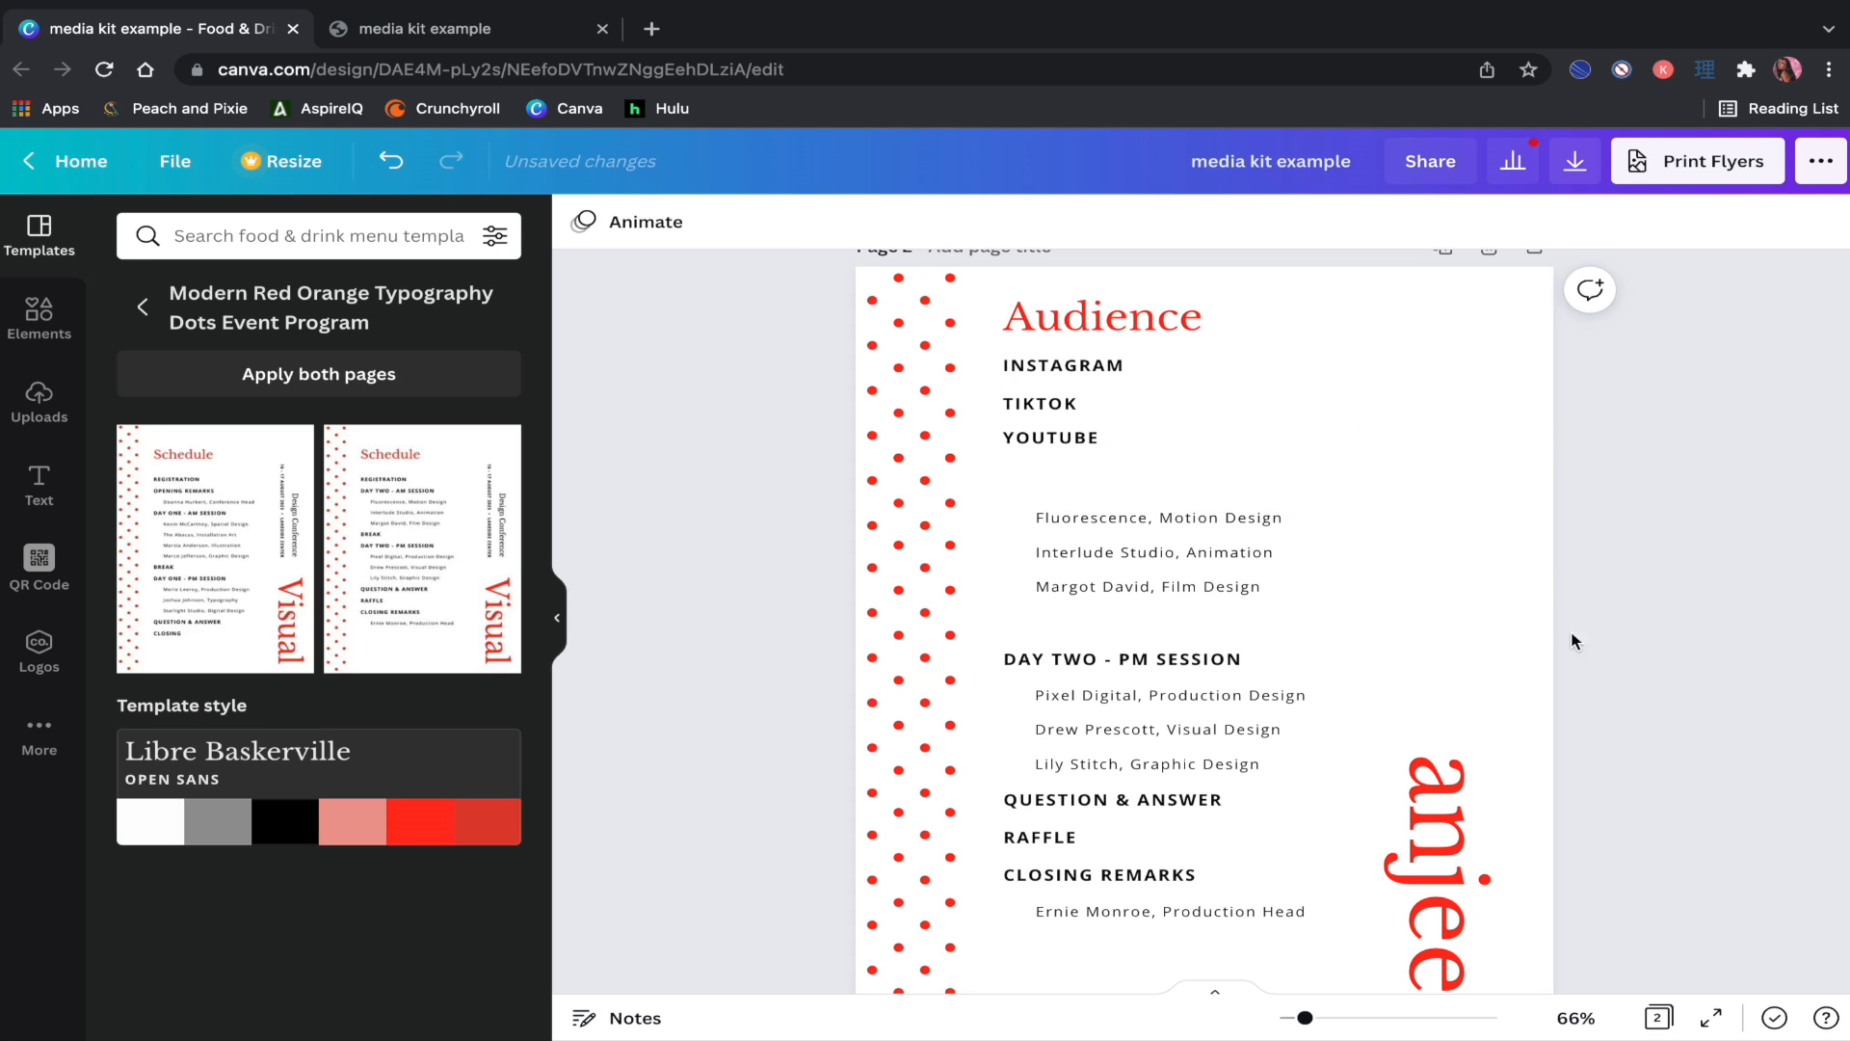
# Step: Turn the Fluorescence line into 'xK followers, %male, %female, %USA' beside INSTAGRAM
pyautogui.click(1187, 519)
pyautogui.moveTo(1187, 519); pyautogui.dragTo(1297, 364)
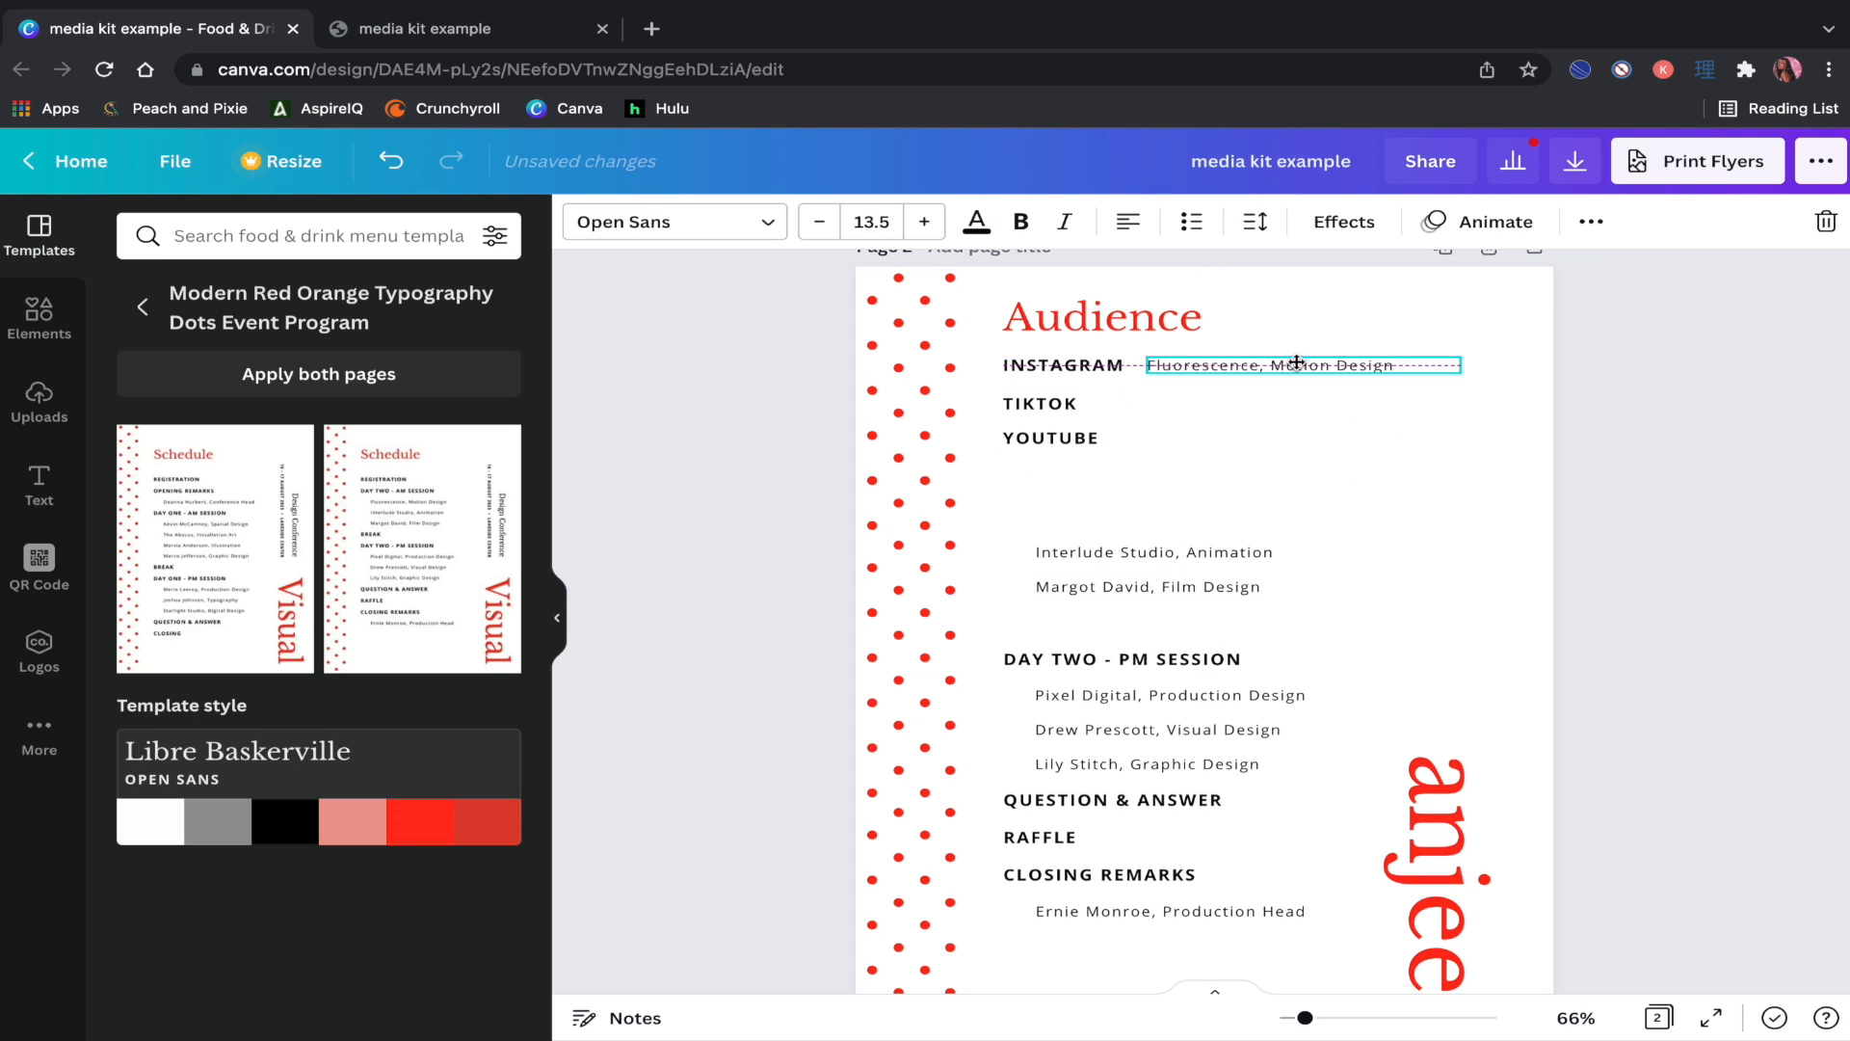
pyautogui.doubleClick(1297, 364)
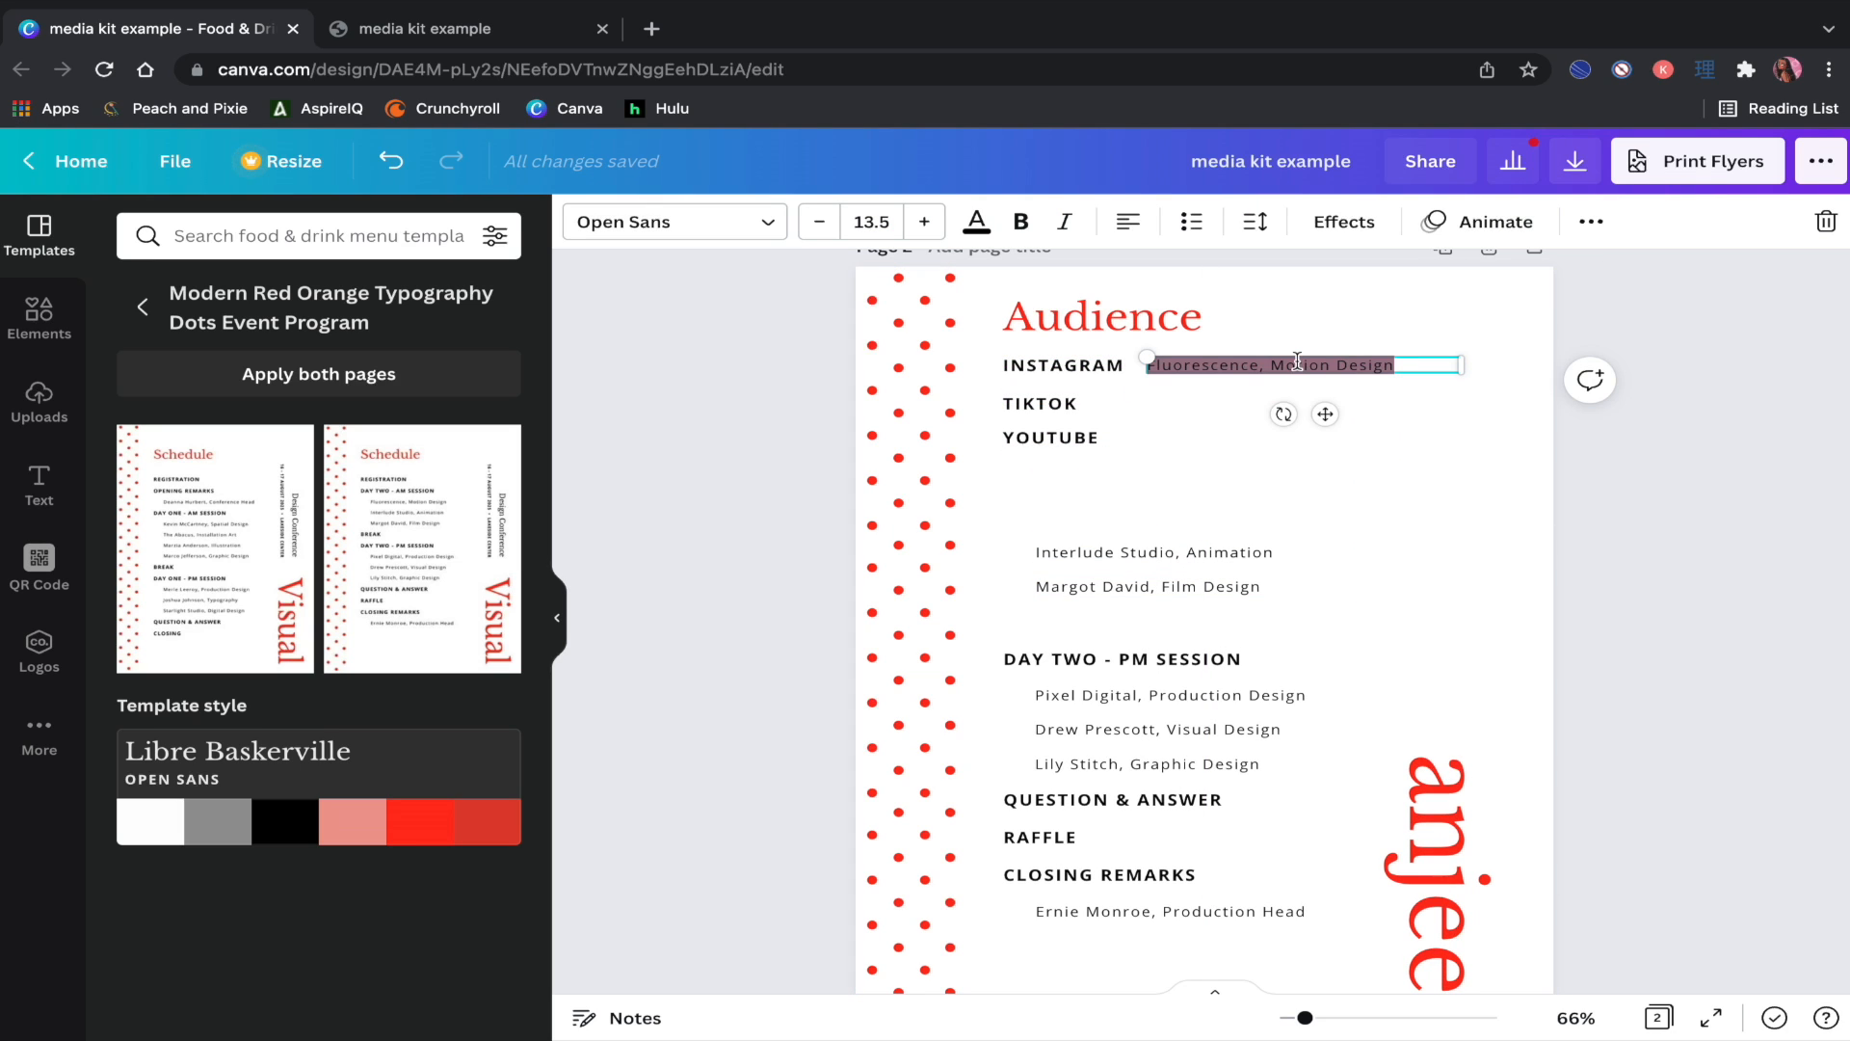
pyautogui.write('xK followers,')
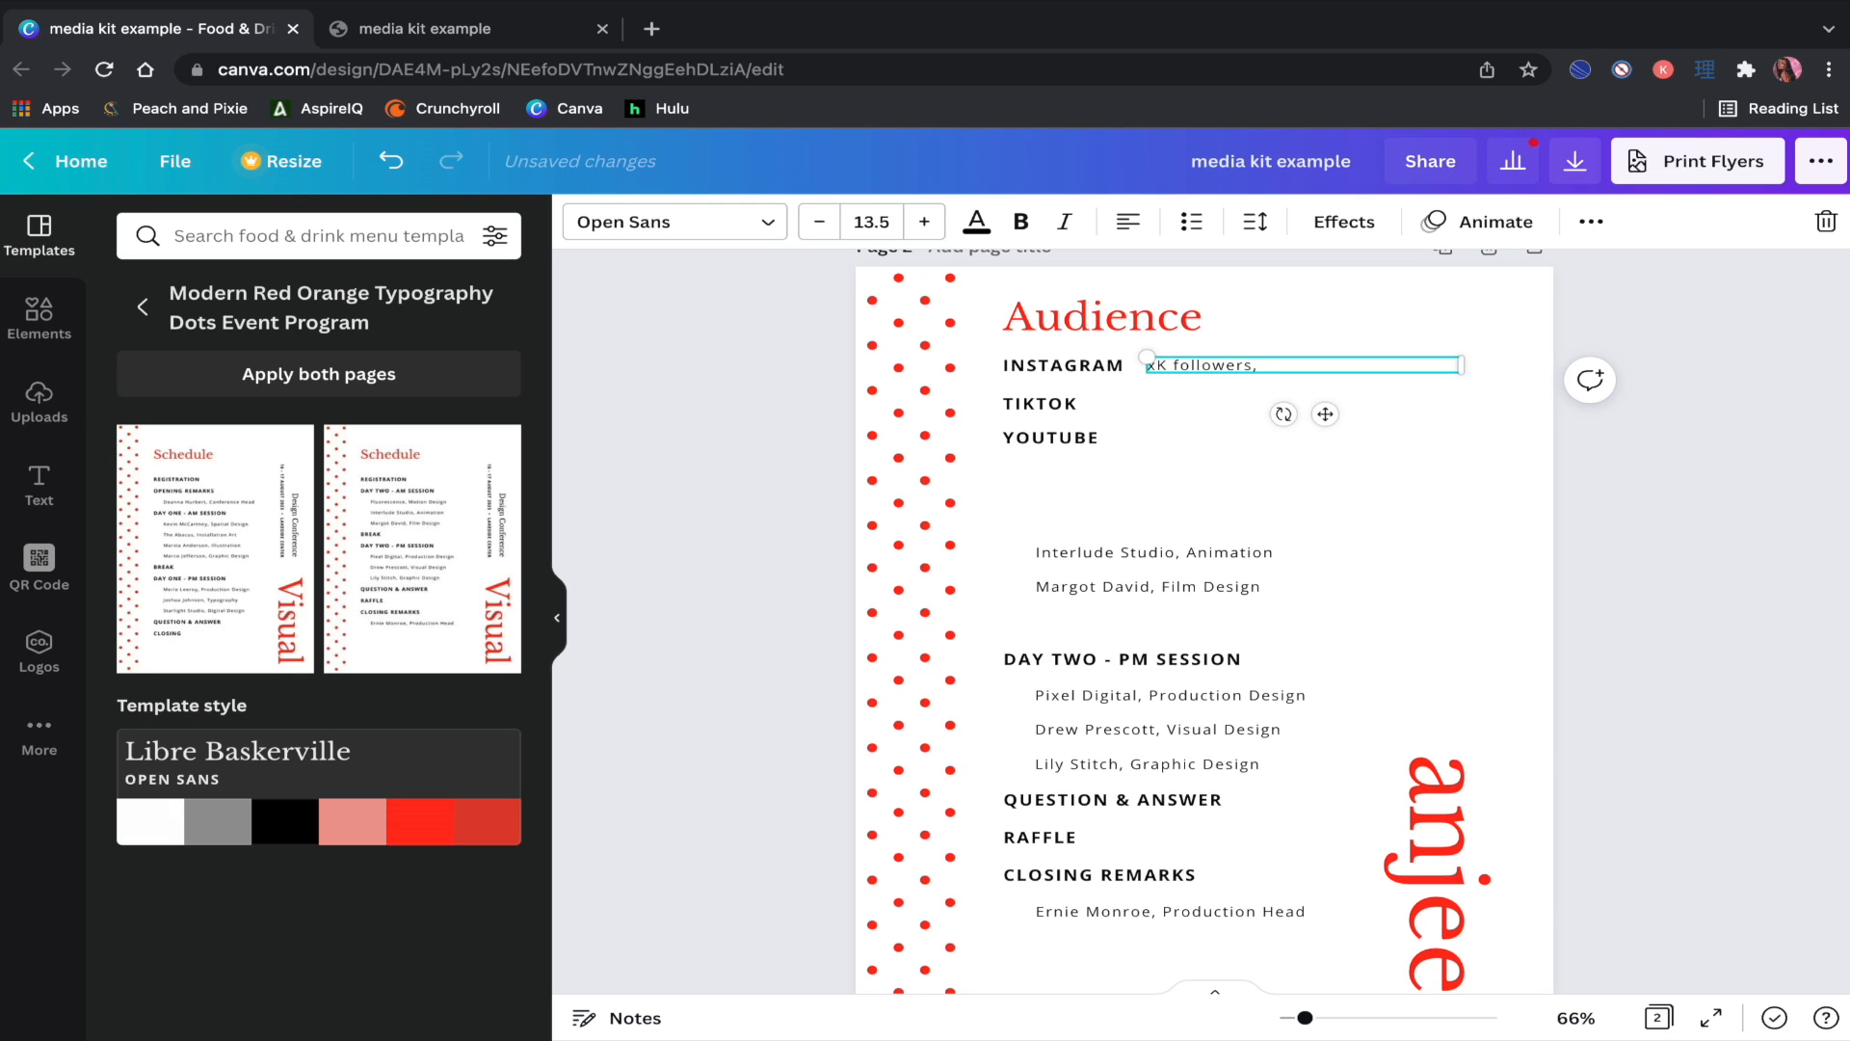
pyautogui.write(' %male, %female, %USA')
# Step: Duplicate that stats line onto the TIKTOK and YOUTUBE rows
pyautogui.click(1592, 222)
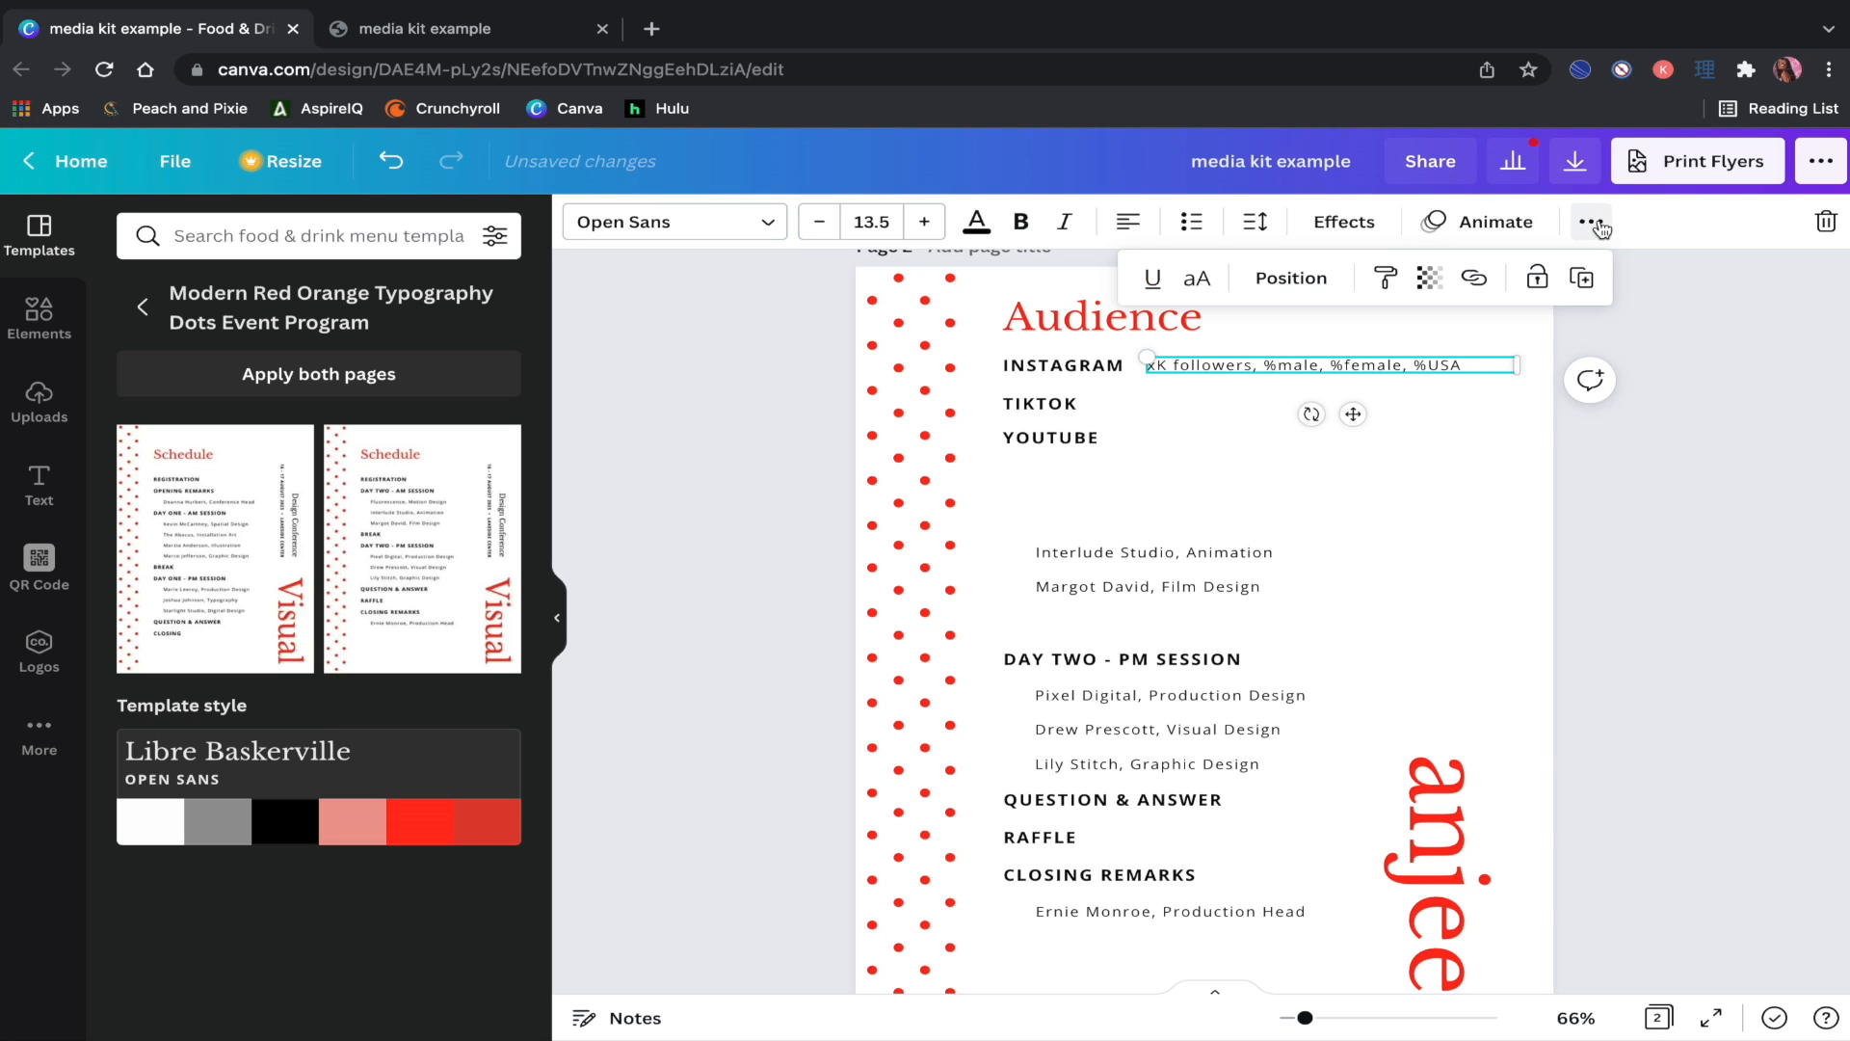
pyautogui.click(1582, 279)
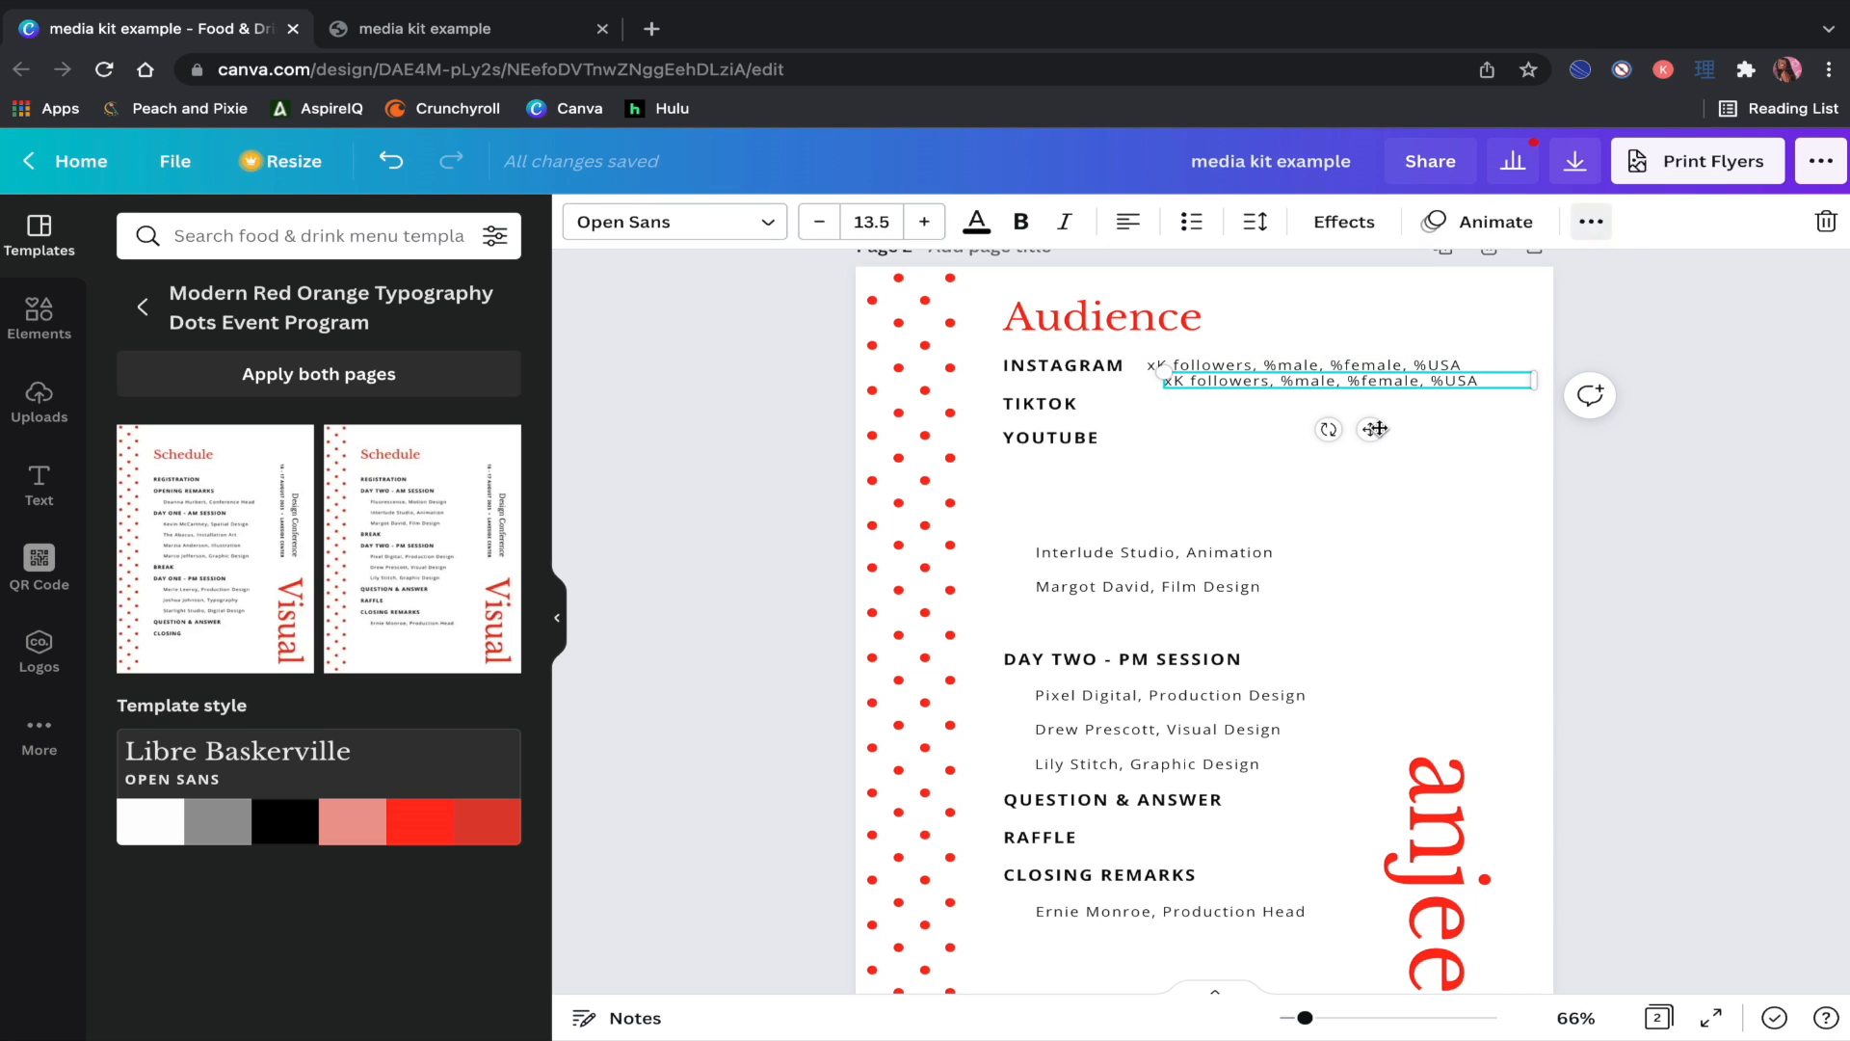
pyautogui.moveTo(1370, 429); pyautogui.dragTo(1369, 448)
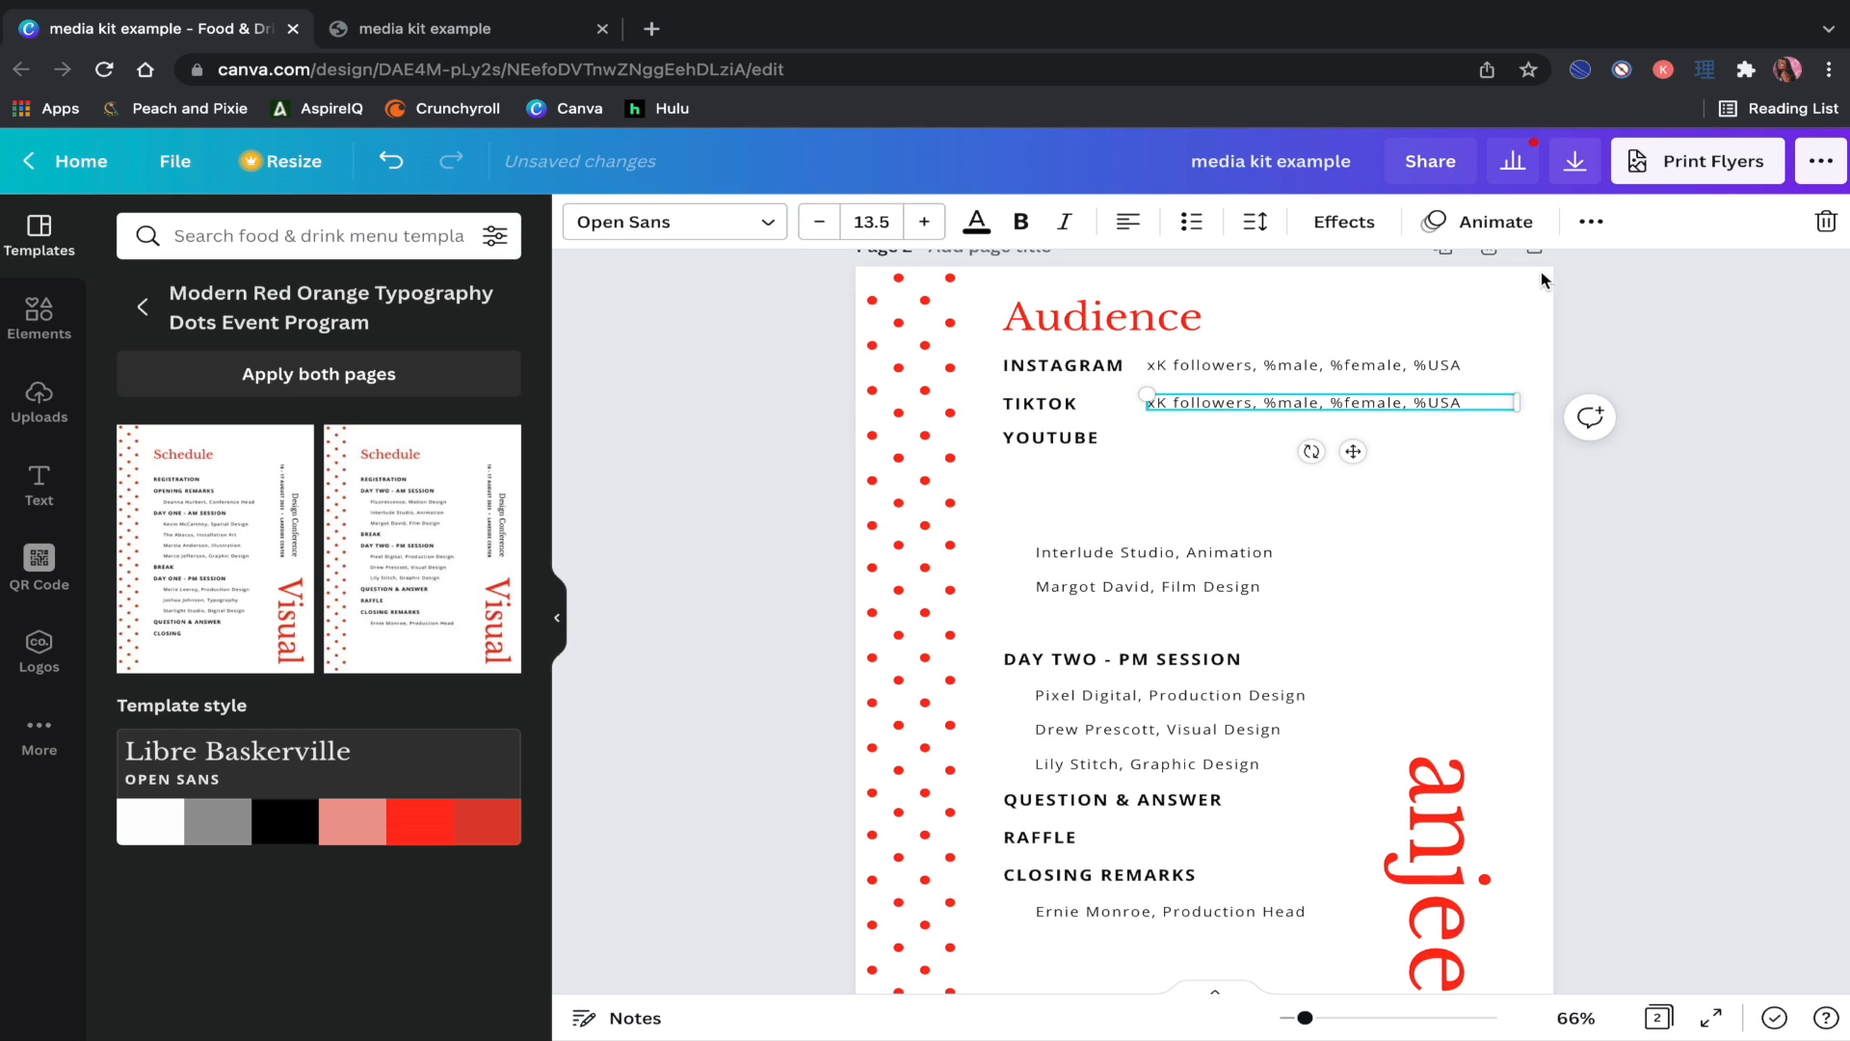
pyautogui.click(1591, 221)
pyautogui.click(1581, 278)
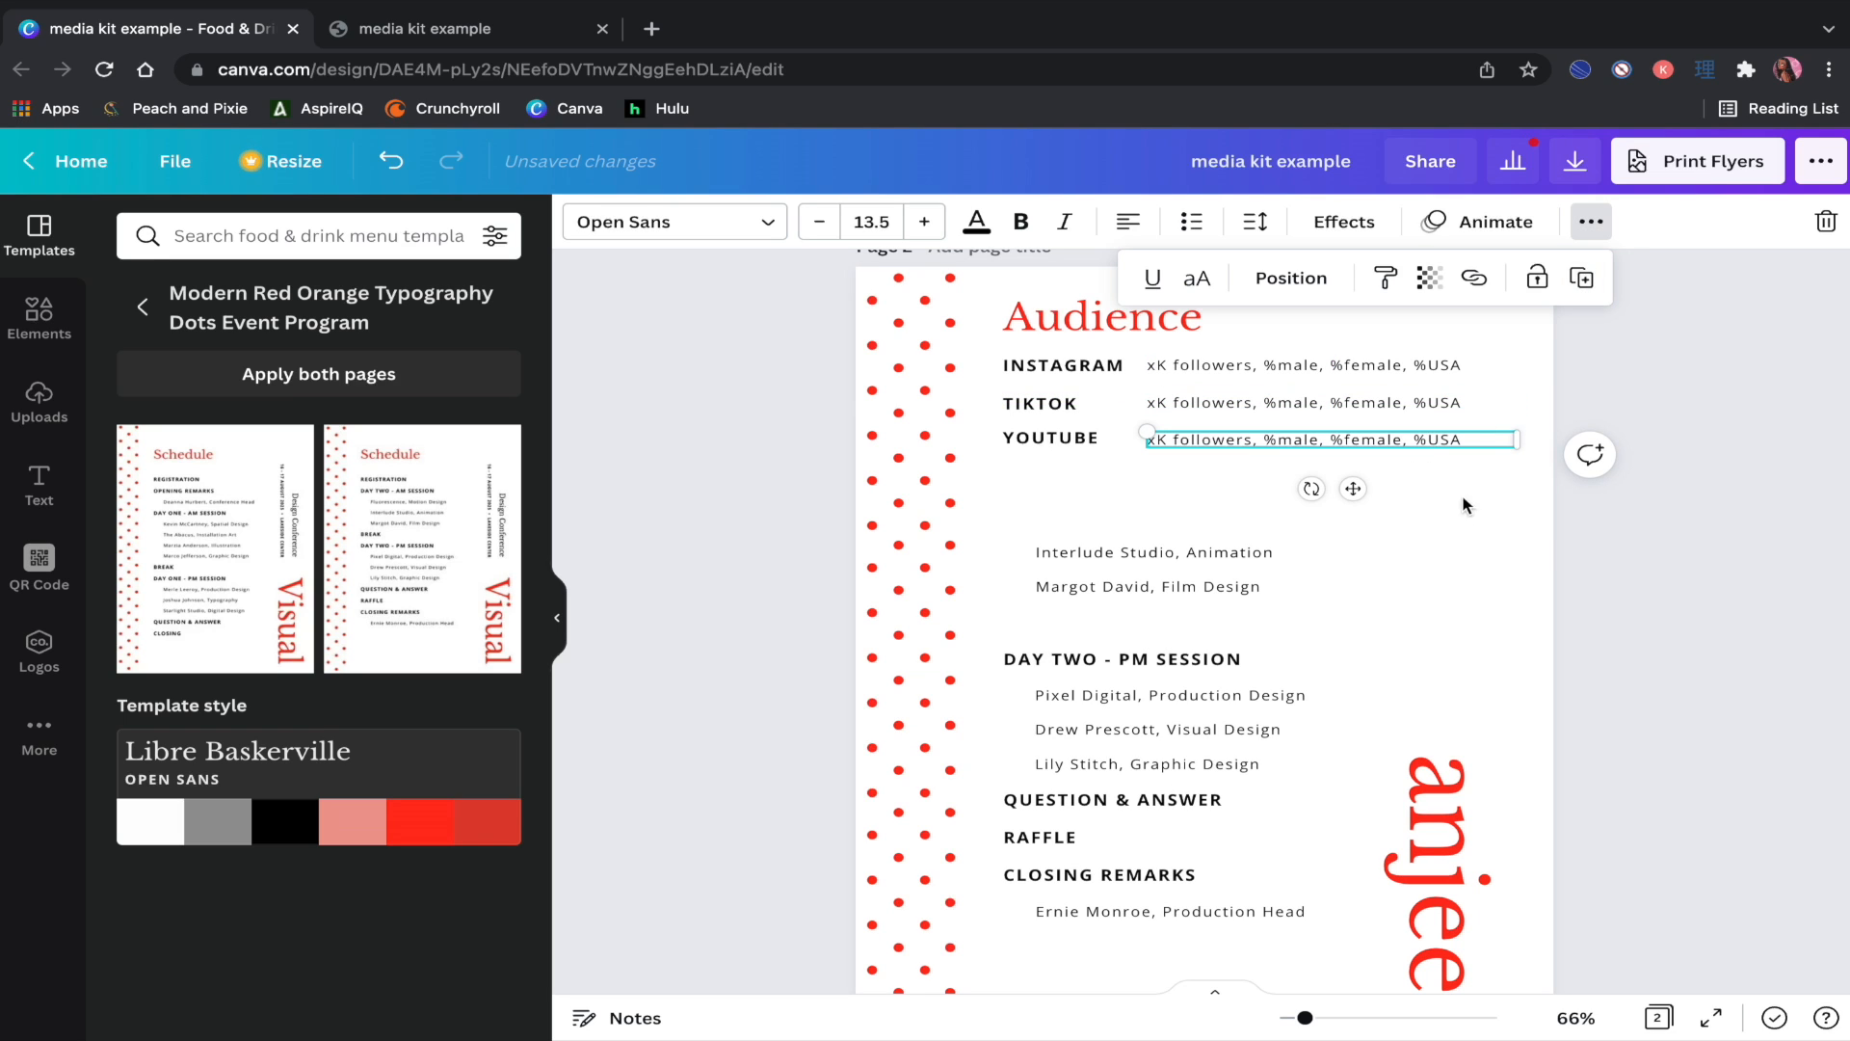
pyautogui.click(1561, 544)
pyautogui.click(1594, 555)
pyautogui.scroll(-1, 1594, 546)
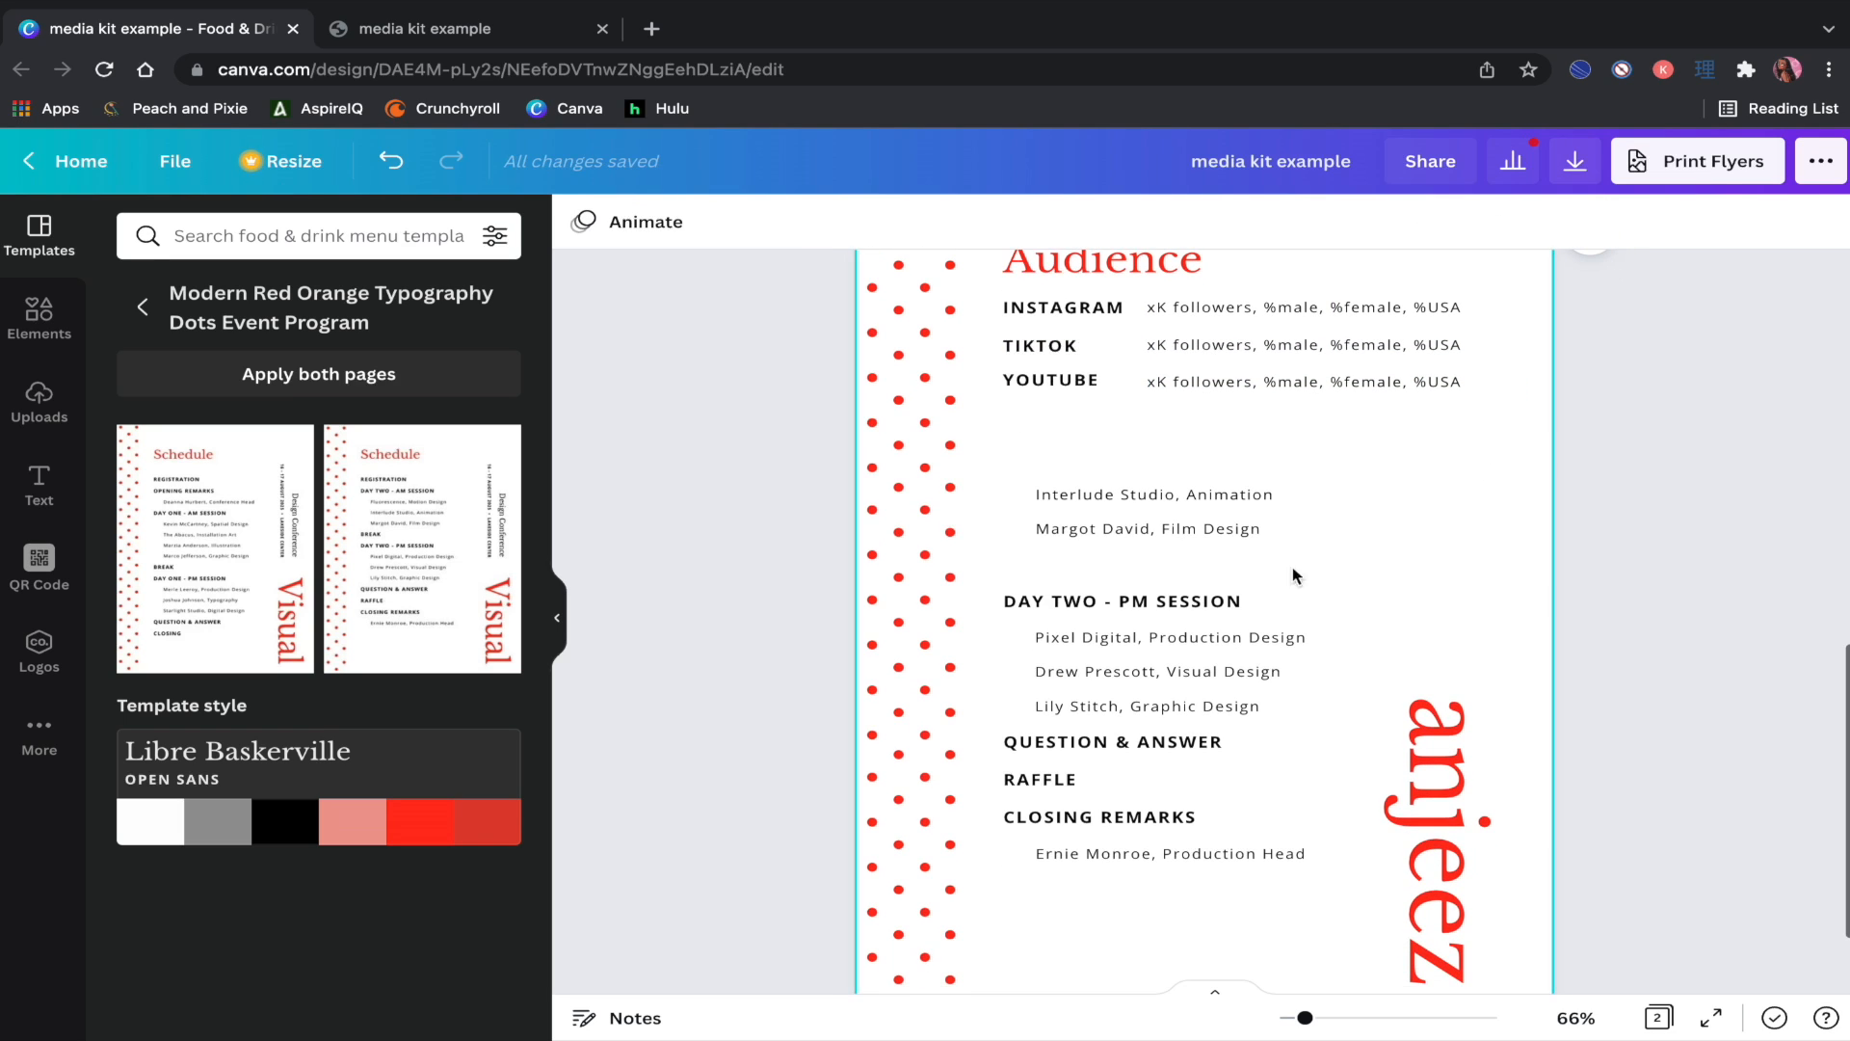
pyautogui.moveTo(1319, 551); pyautogui.dragTo(1164, 487)
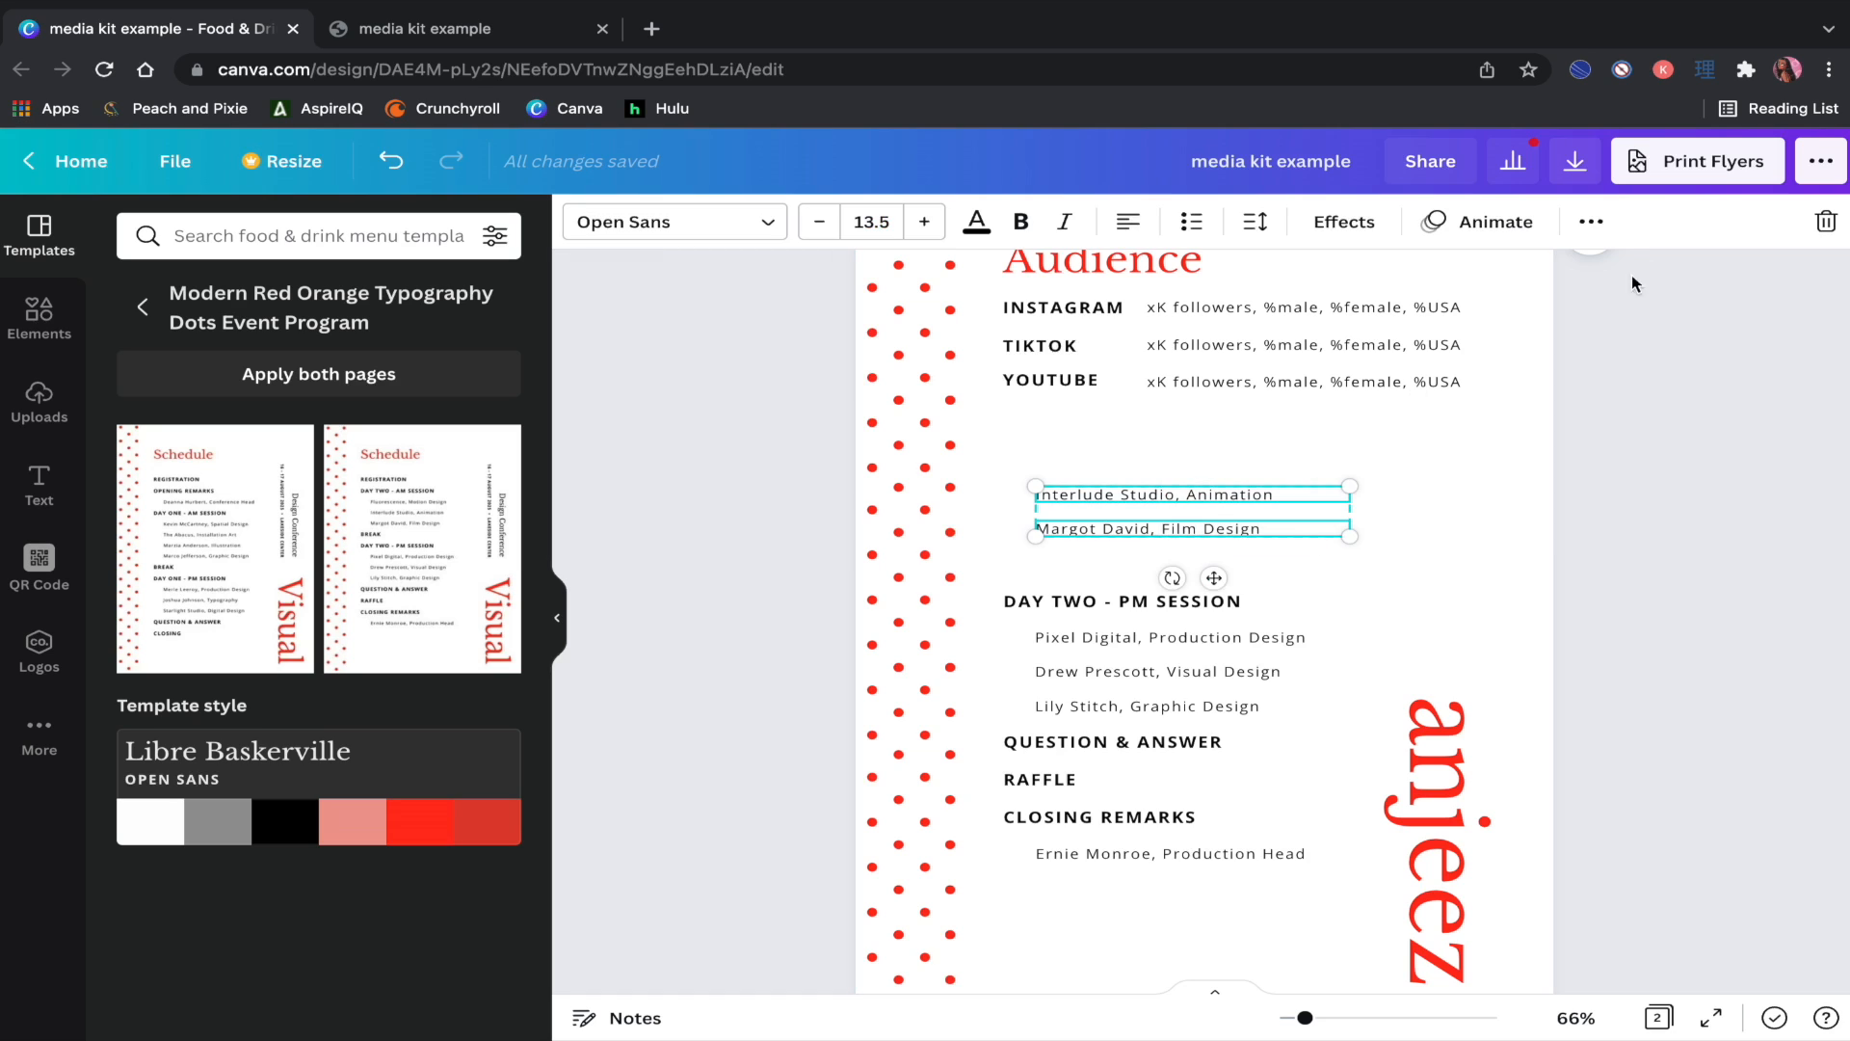
pyautogui.click(1822, 226)
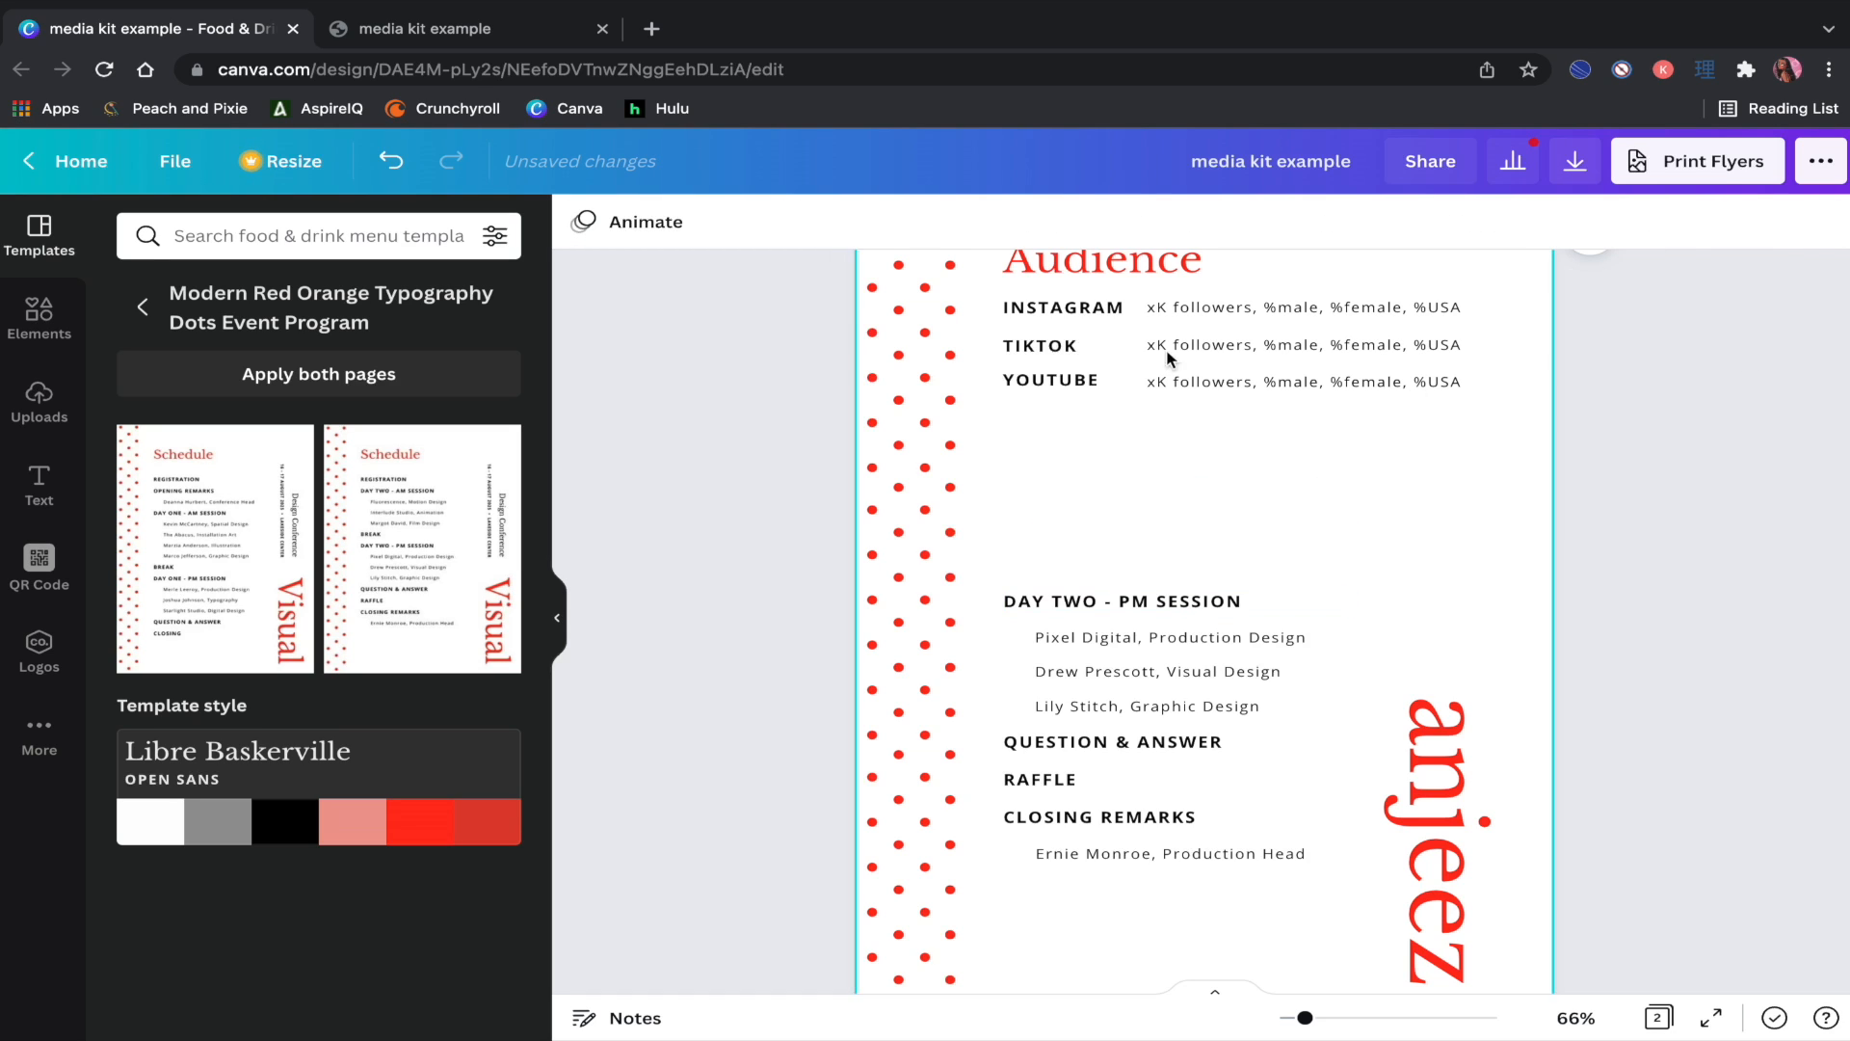
pyautogui.click(1152, 274)
pyautogui.click(1599, 233)
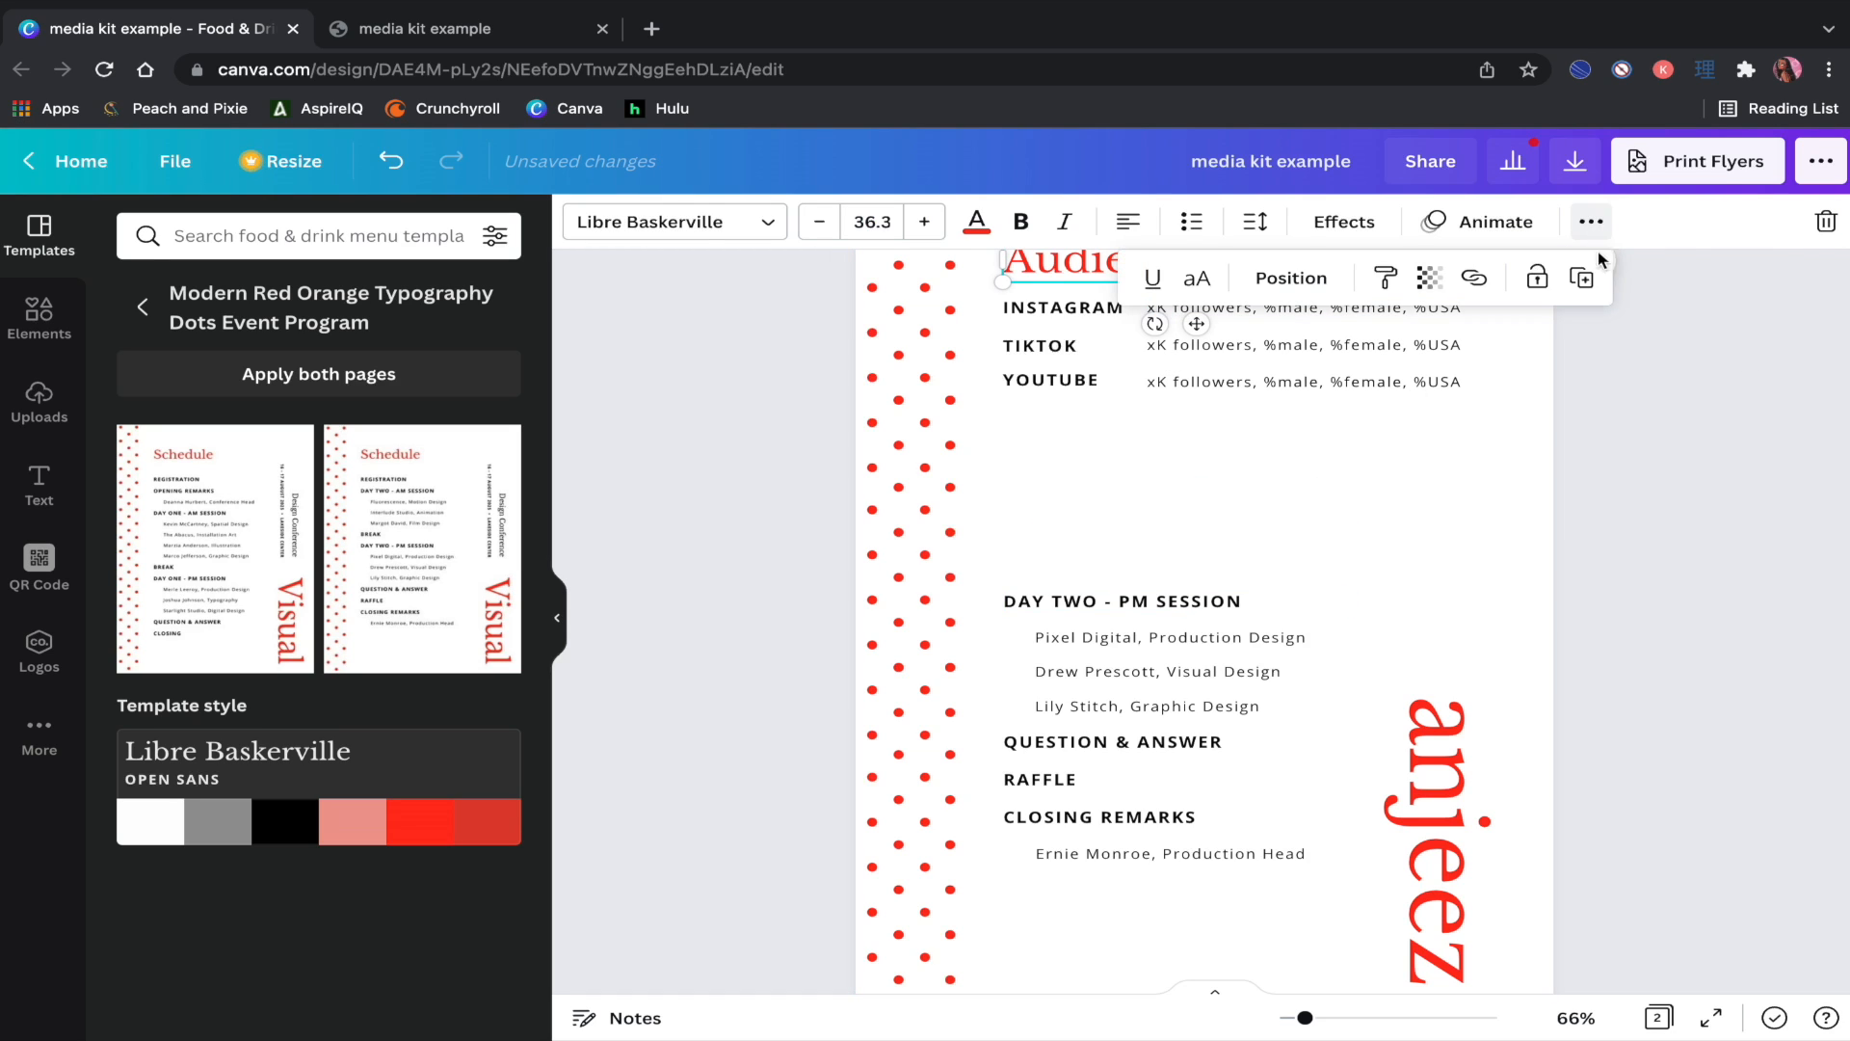
pyautogui.click(1581, 277)
pyautogui.moveTo(1051, 285); pyautogui.dragTo(1010, 444)
pyautogui.doubleClick(1030, 453)
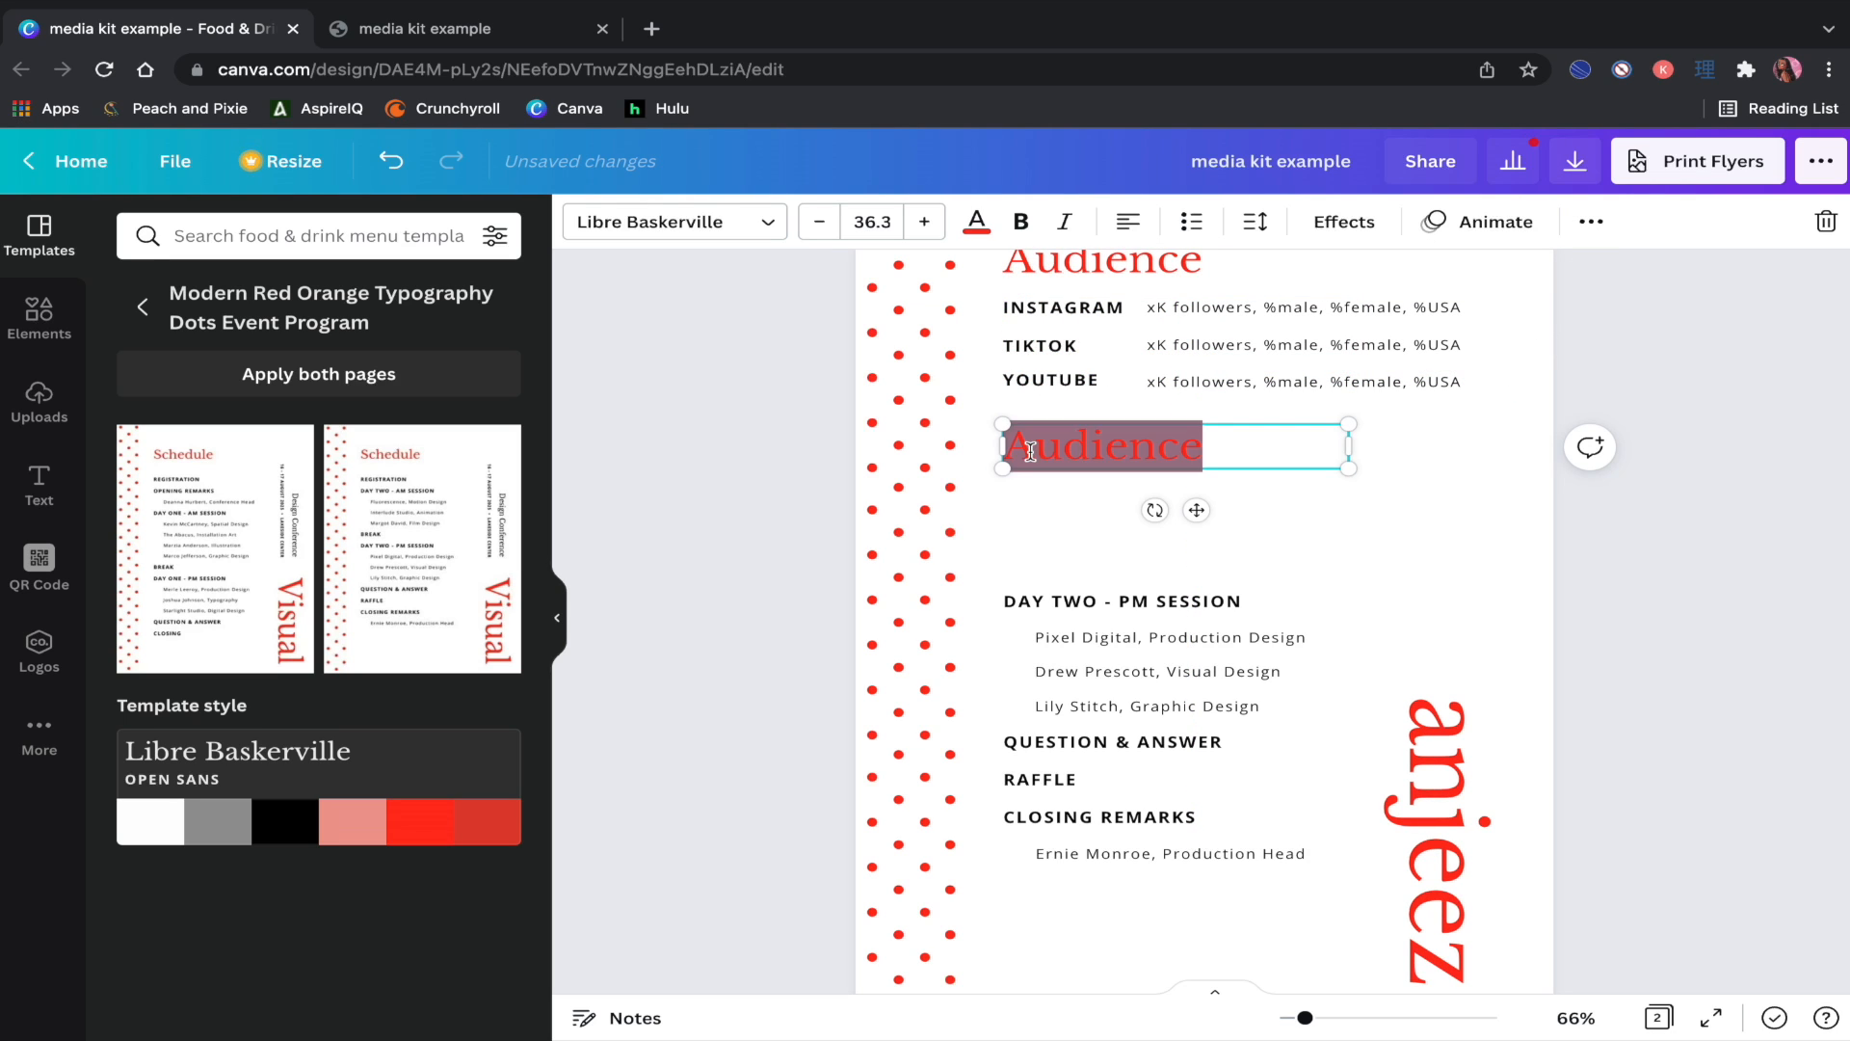
pyautogui.write('Rates')
pyautogui.click(1724, 574)
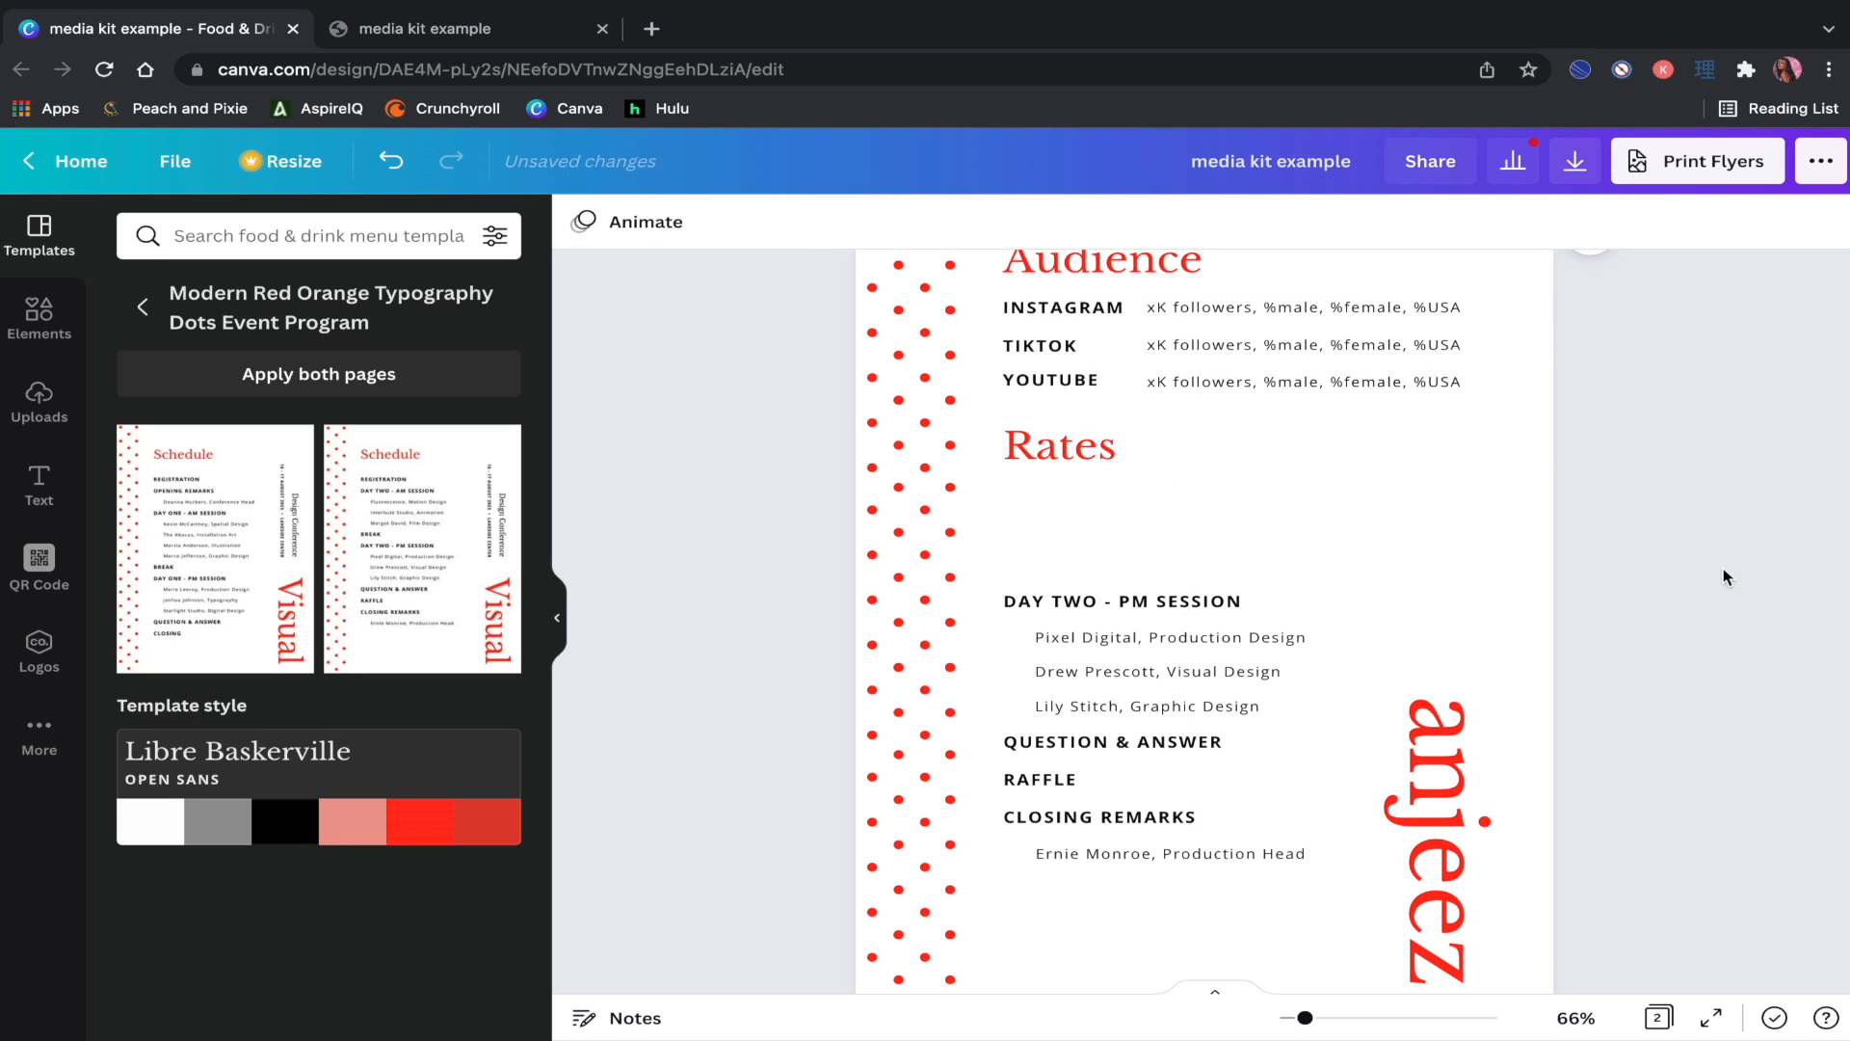
pyautogui.moveTo(1584, 407); pyautogui.dragTo(1046, 301)
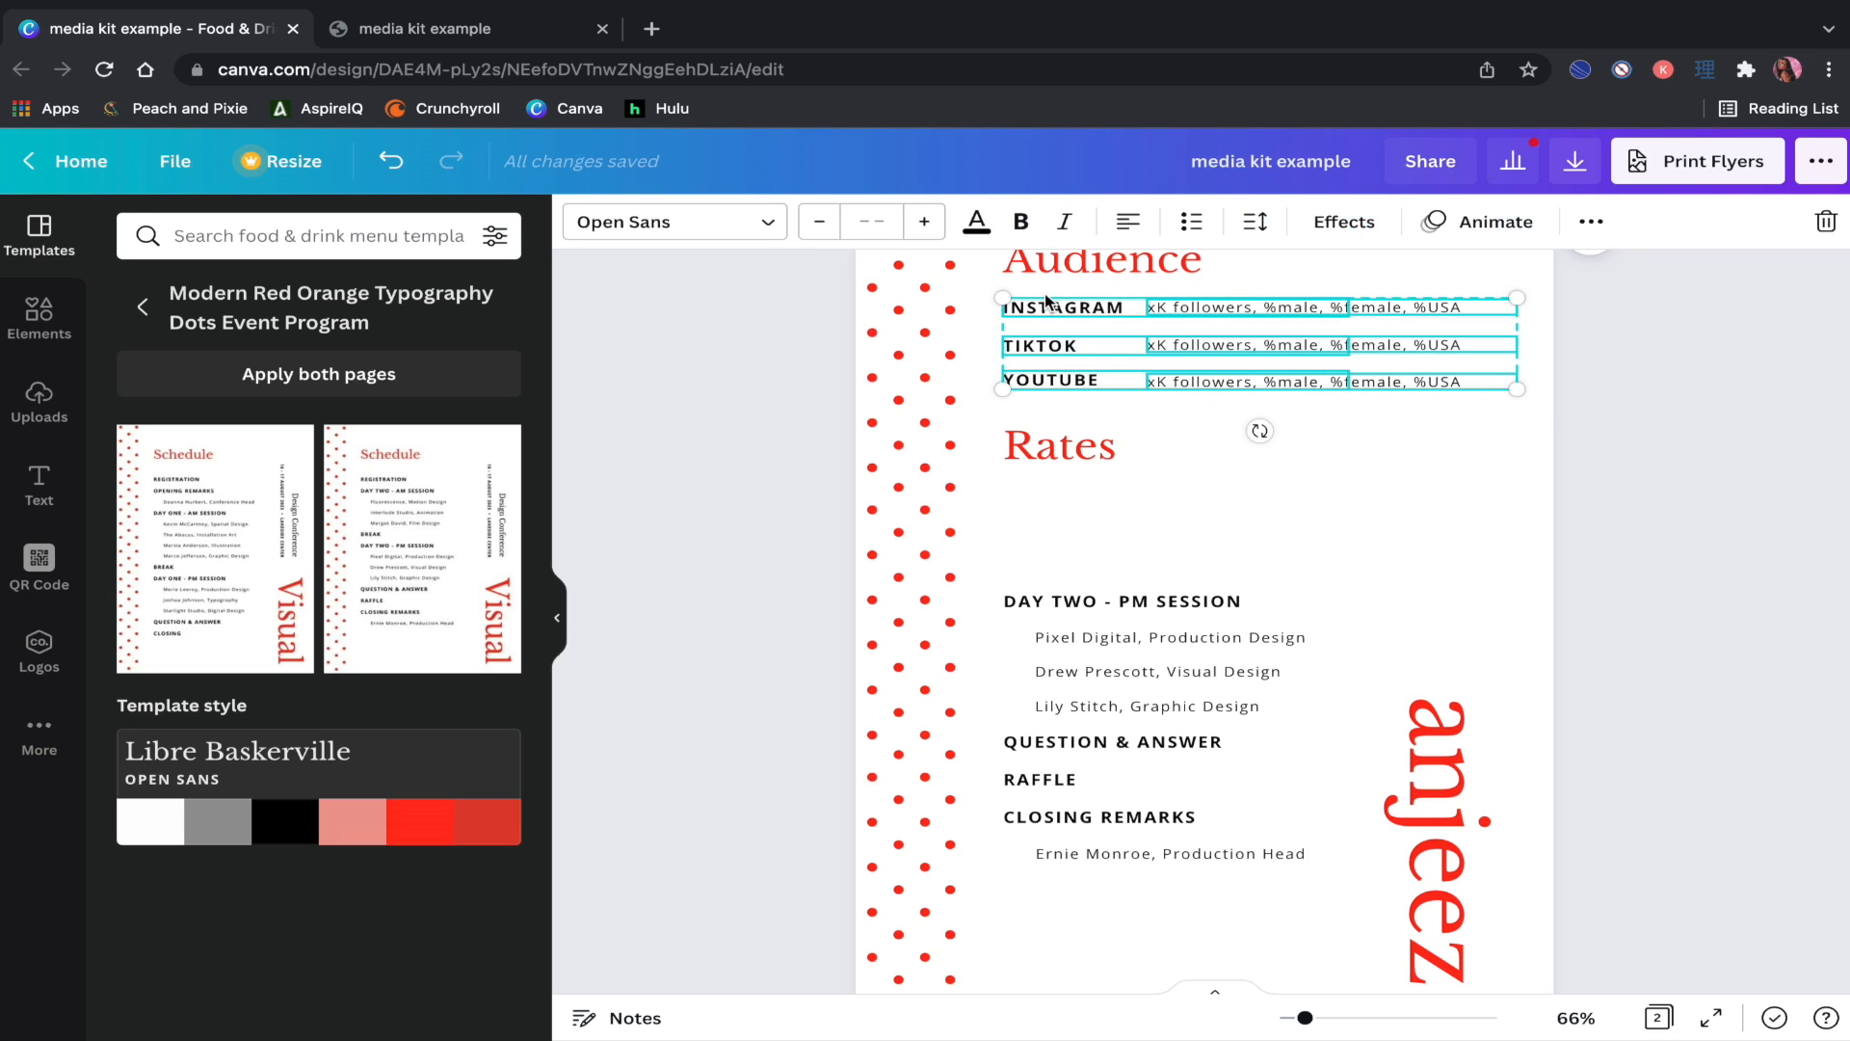
# Step: Duplicate the INSTAGRAM, TIKTOK and YOUTUBE rows under the Rates heading
pyautogui.click(1591, 221)
pyautogui.click(1581, 278)
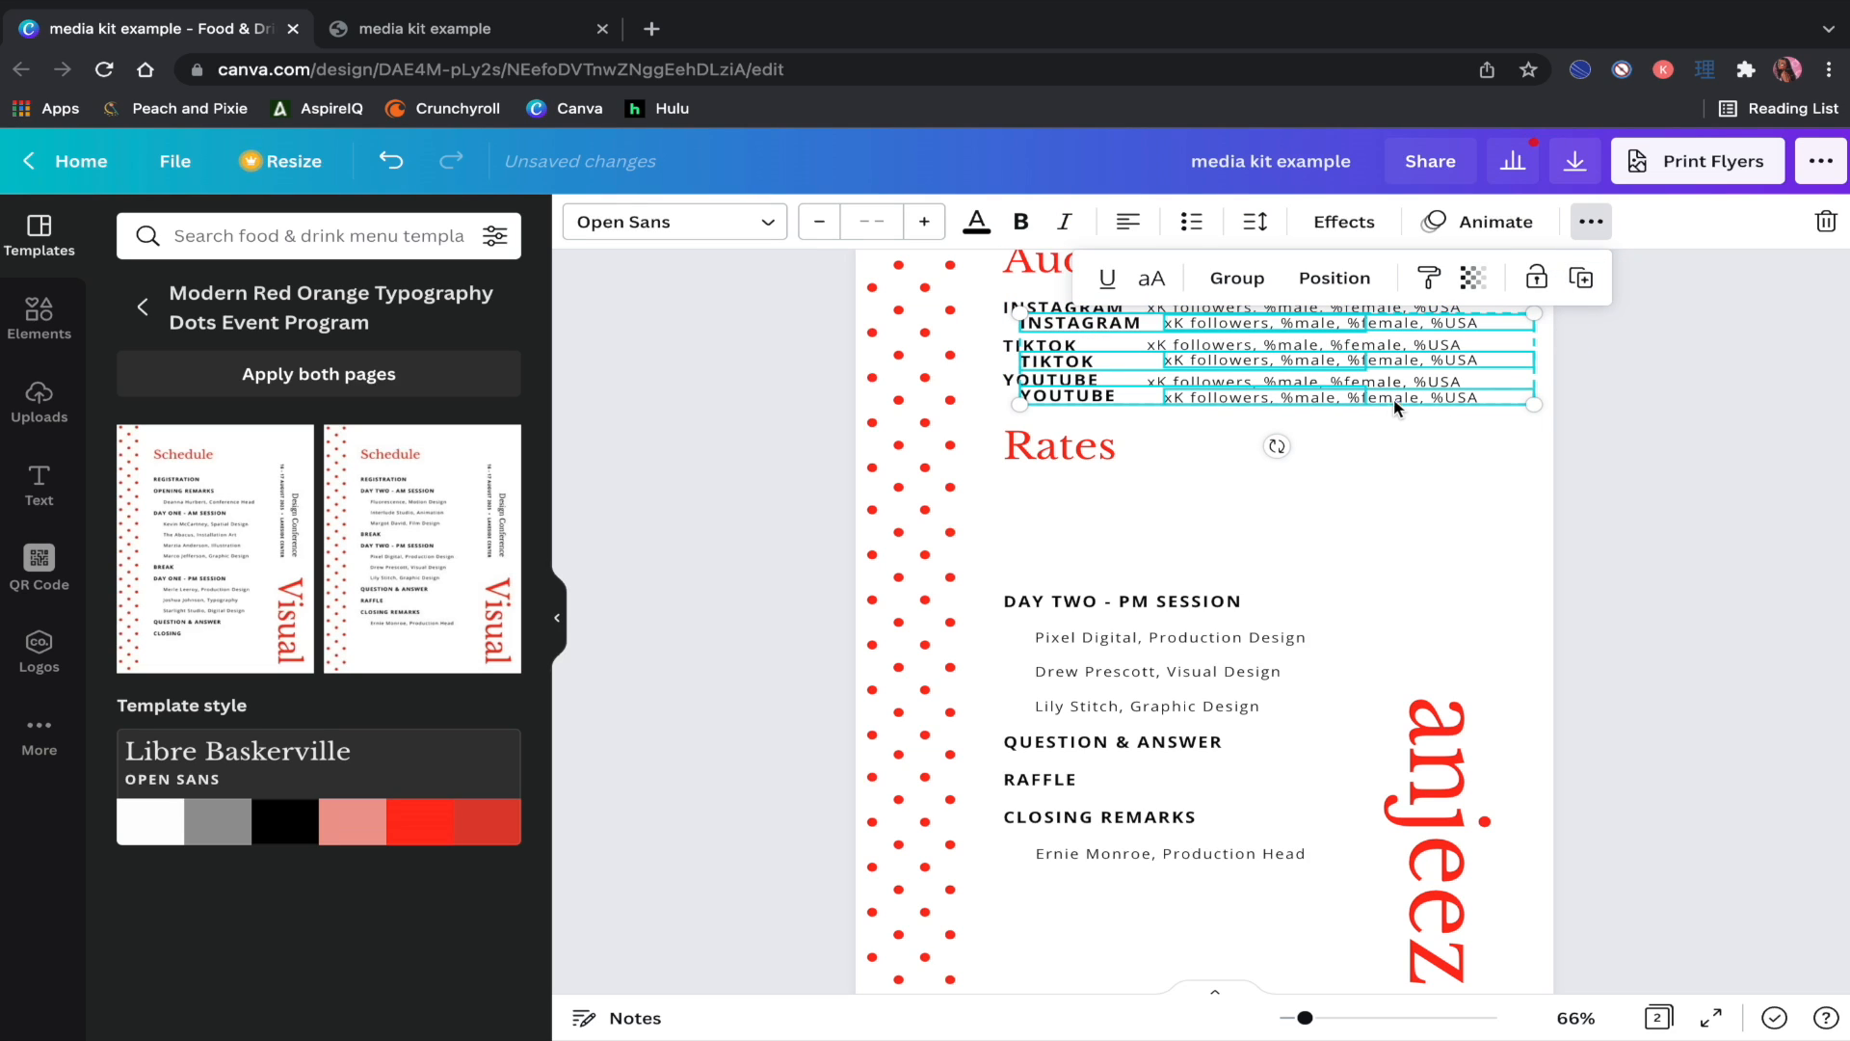
pyautogui.moveTo(1394, 406); pyautogui.dragTo(1380, 569)
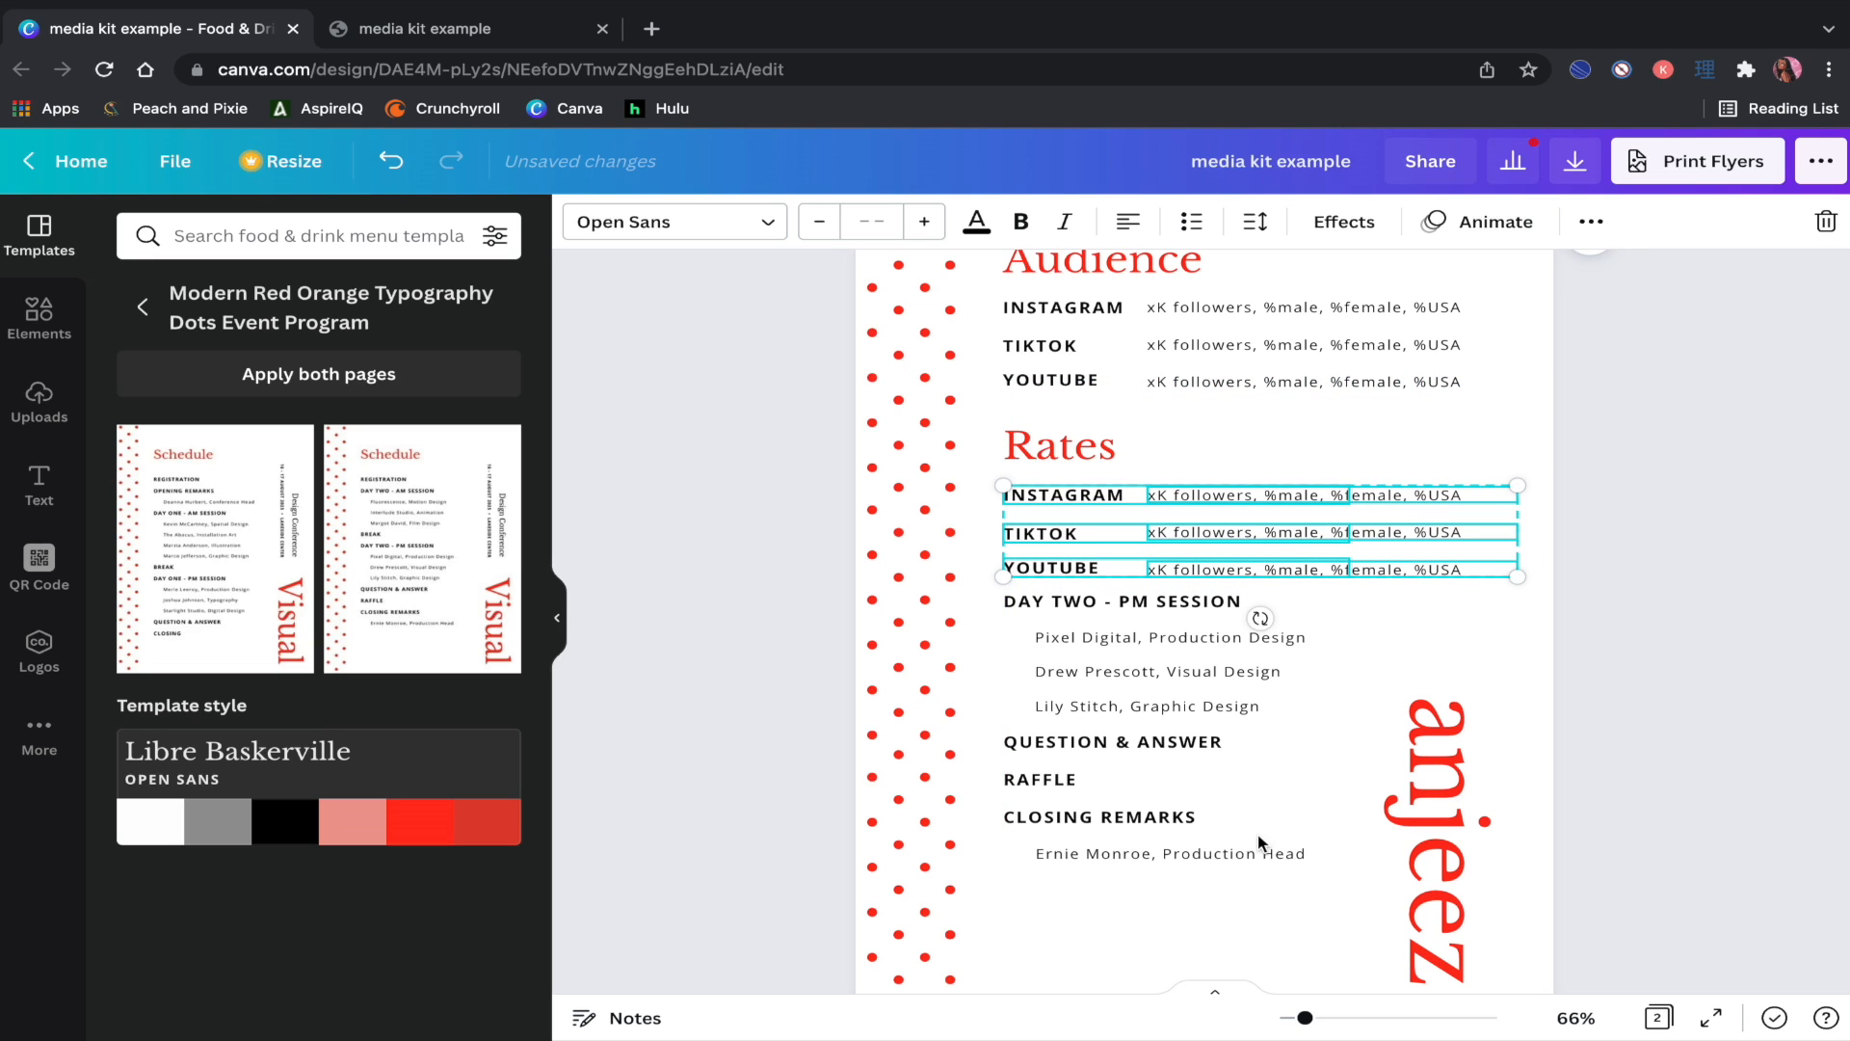
# Step: Delete the leftover event schedule text and move the Rates TIKTOK and YOUTUBE rows lower
pyautogui.moveTo(1270, 914); pyautogui.dragTo(1090, 598)
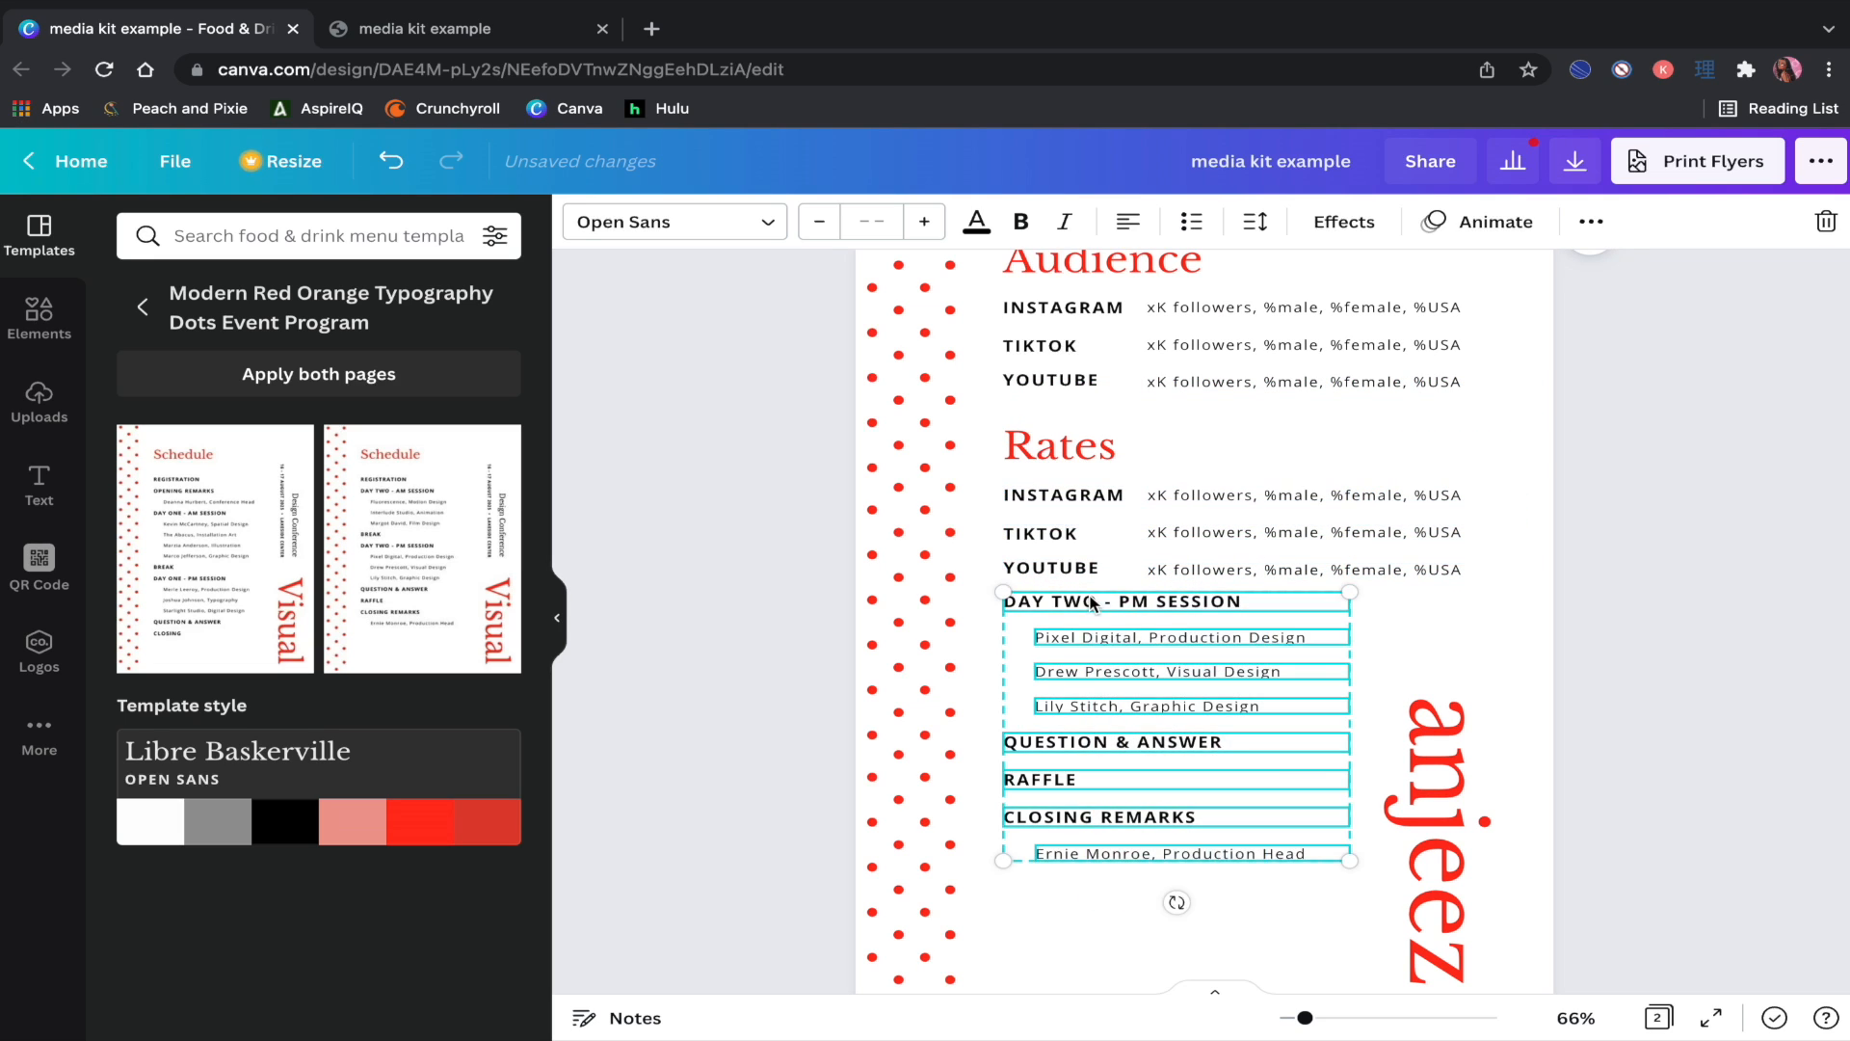
pyautogui.press('Delete')
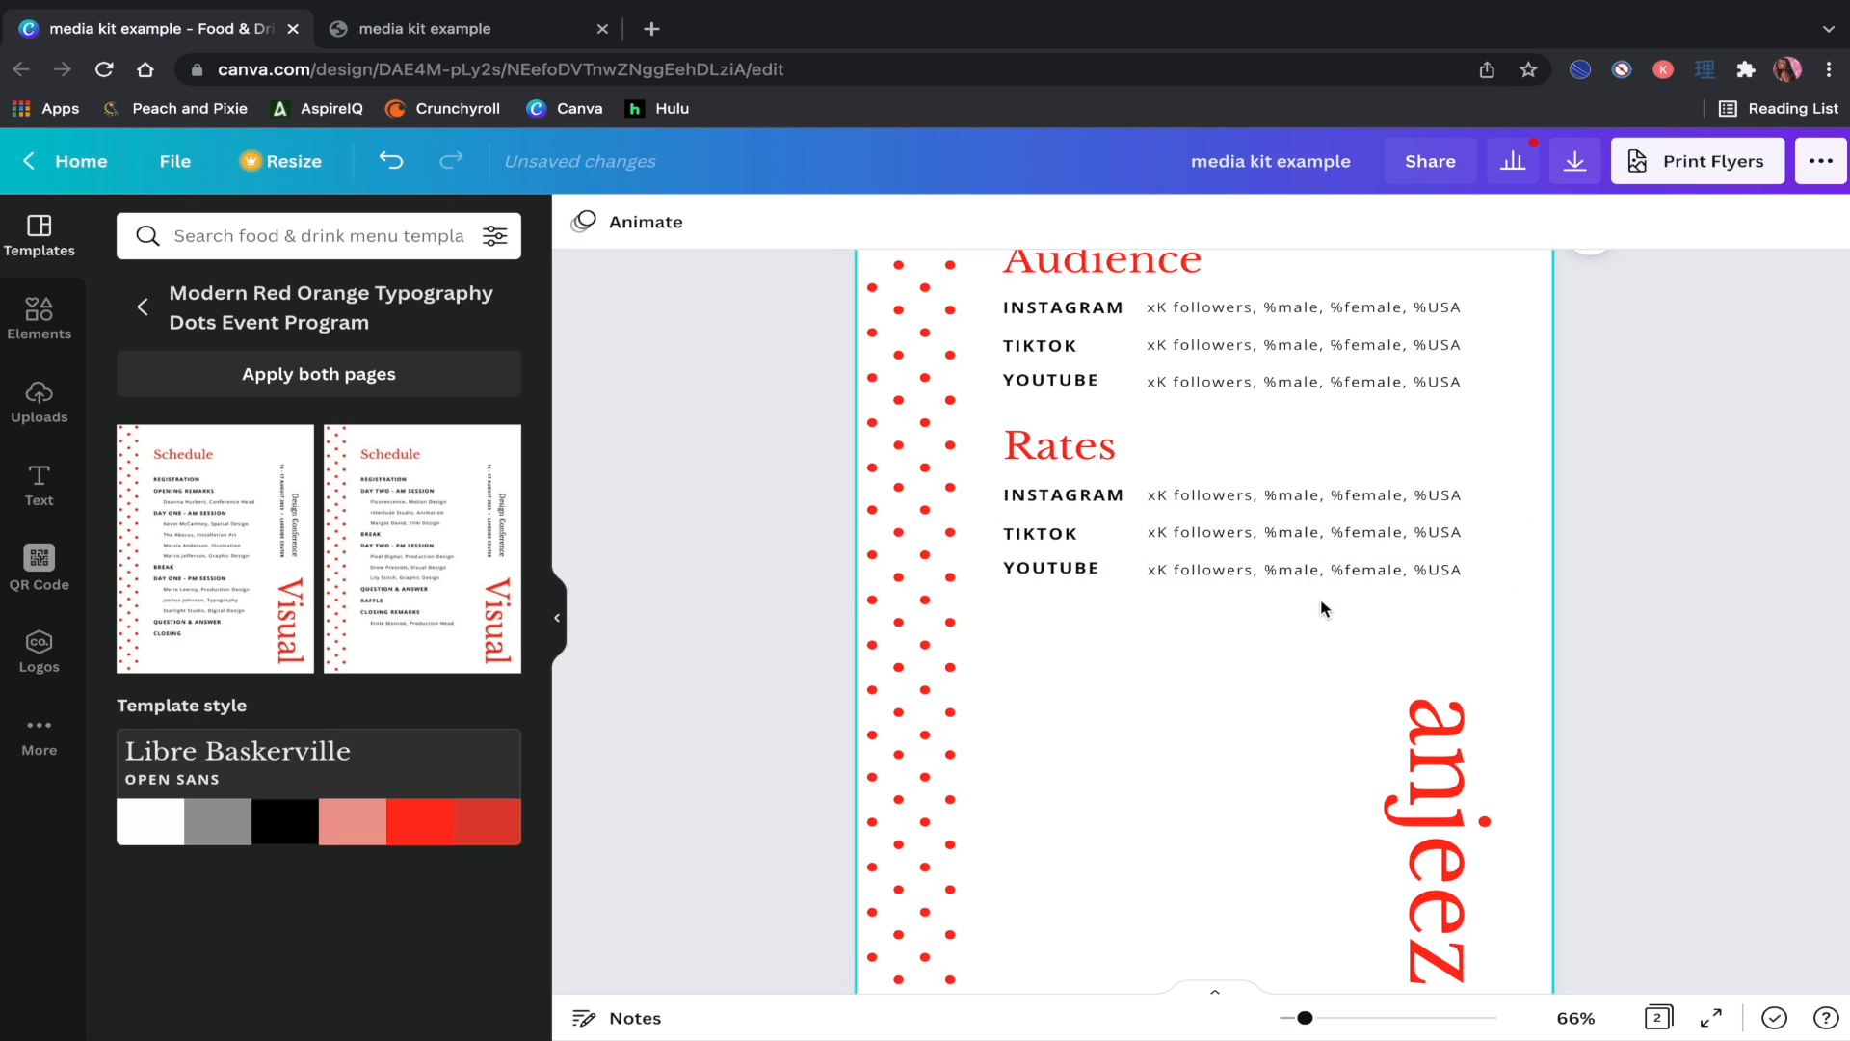
pyautogui.moveTo(1320, 601)
pyautogui.mouseDown()
pyautogui.moveTo(1301, 525)
pyautogui.moveTo(1328, 599)
pyautogui.mouseUp()
pyautogui.moveTo(1228, 633); pyautogui.dragTo(1056, 658)
# Step: Under Rates INSTAGRAM, bullet IN-FEED POST, CAROUSEL POST, STORY (3 FRAMES), REEL and IGTV (5 MINS+)
pyautogui.click(1082, 498)
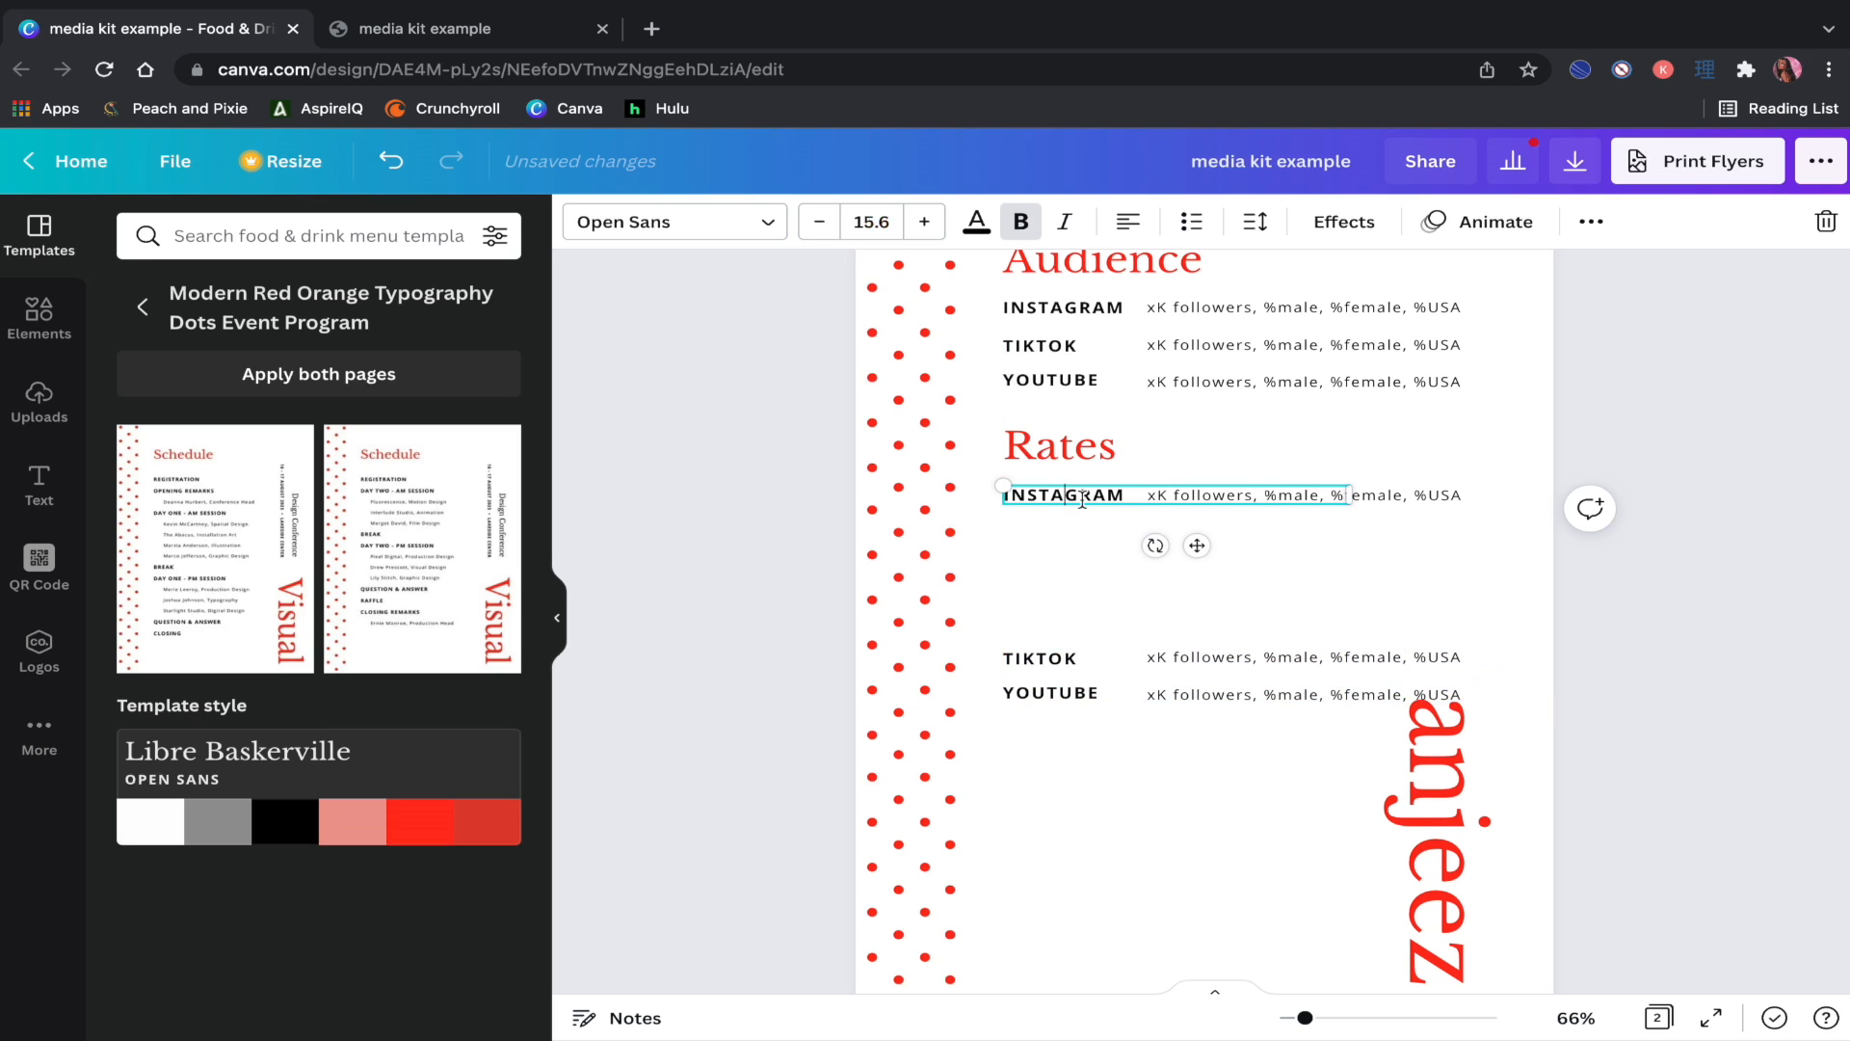
pyautogui.press('Return')
pyautogui.write('PO')
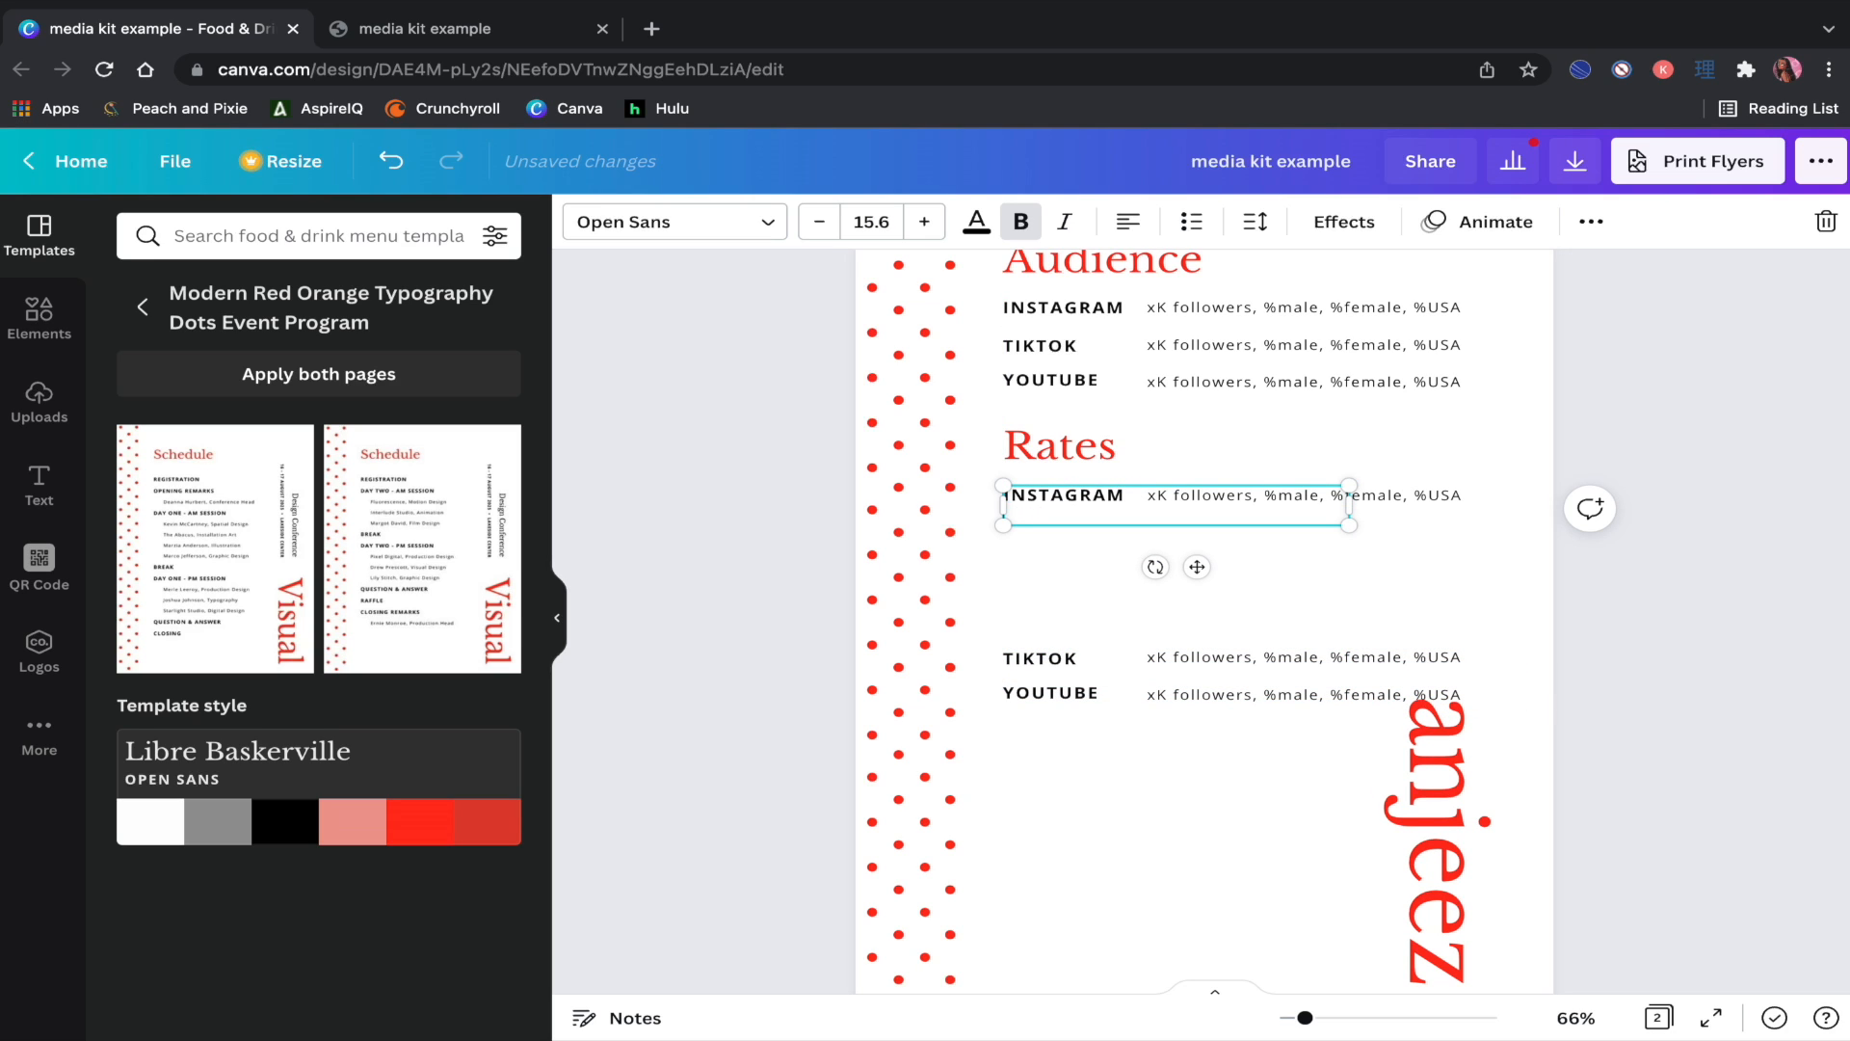
pyautogui.click(1191, 222)
pyautogui.write('IN-FE')
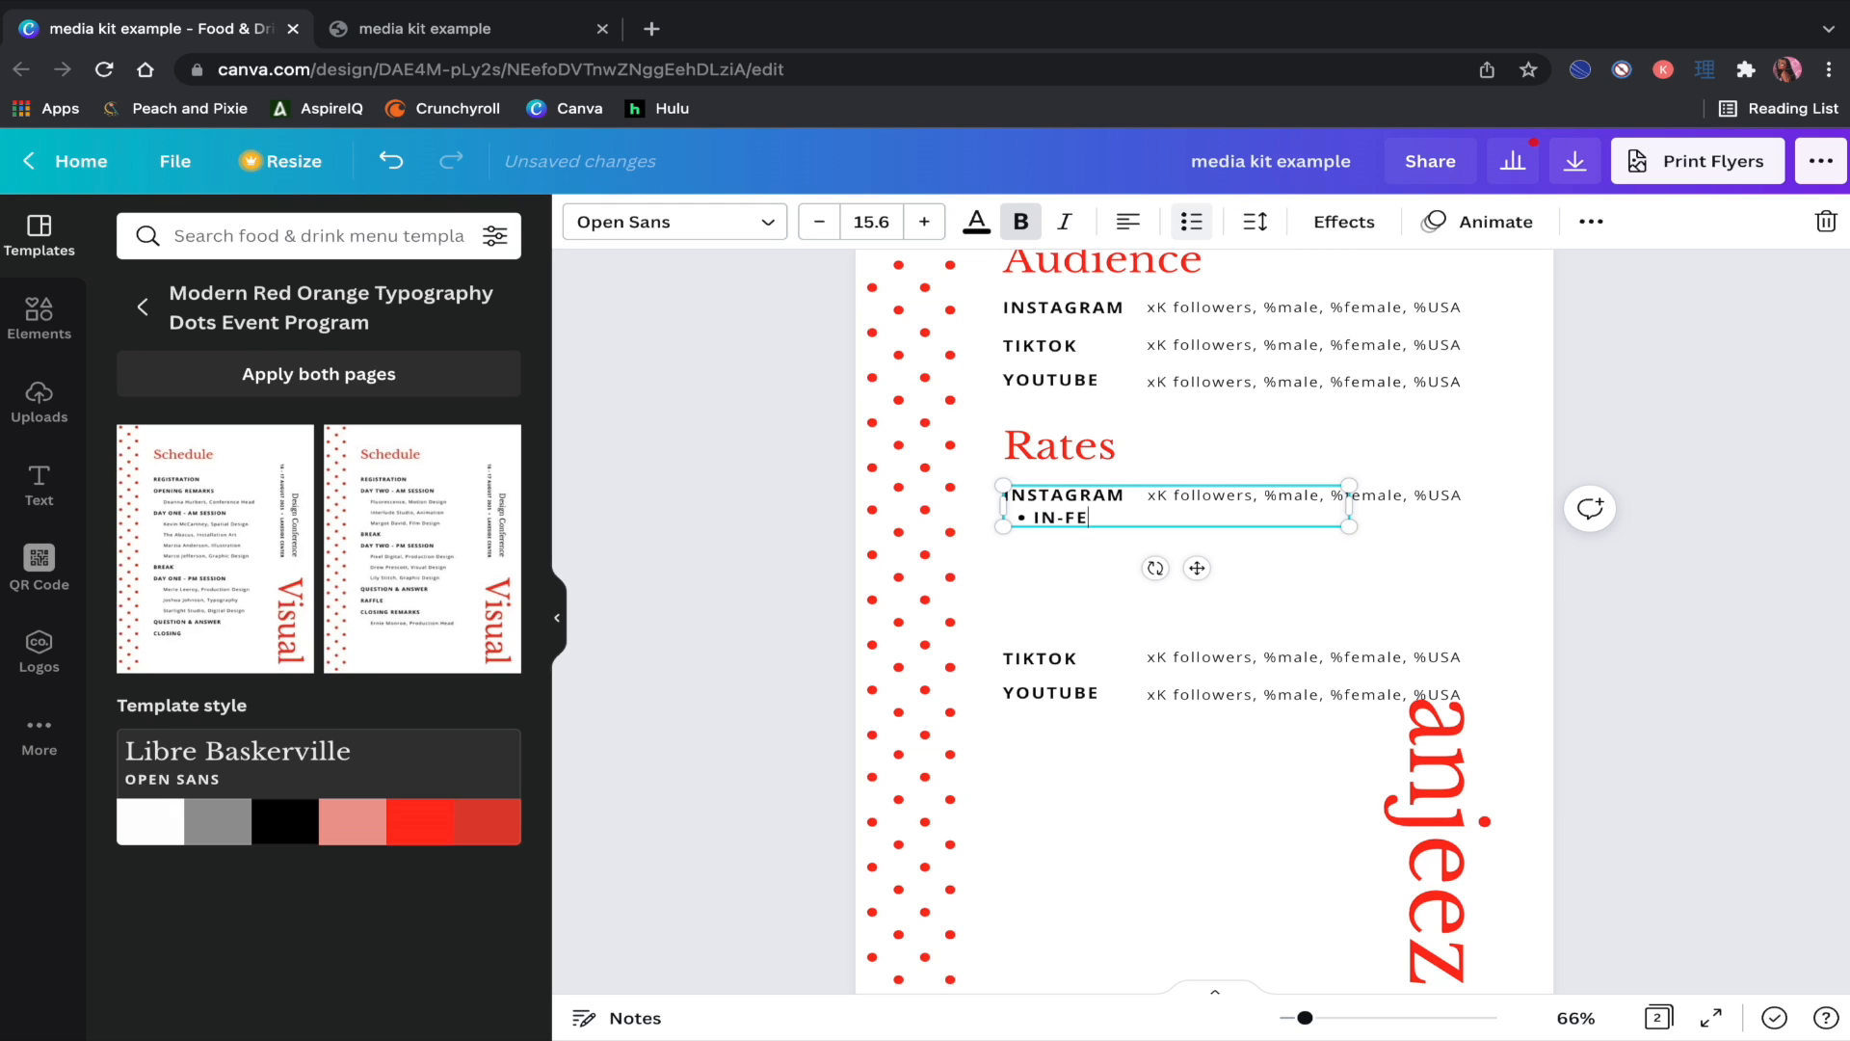
pyautogui.write('ED POST')
pyautogui.press('Return')
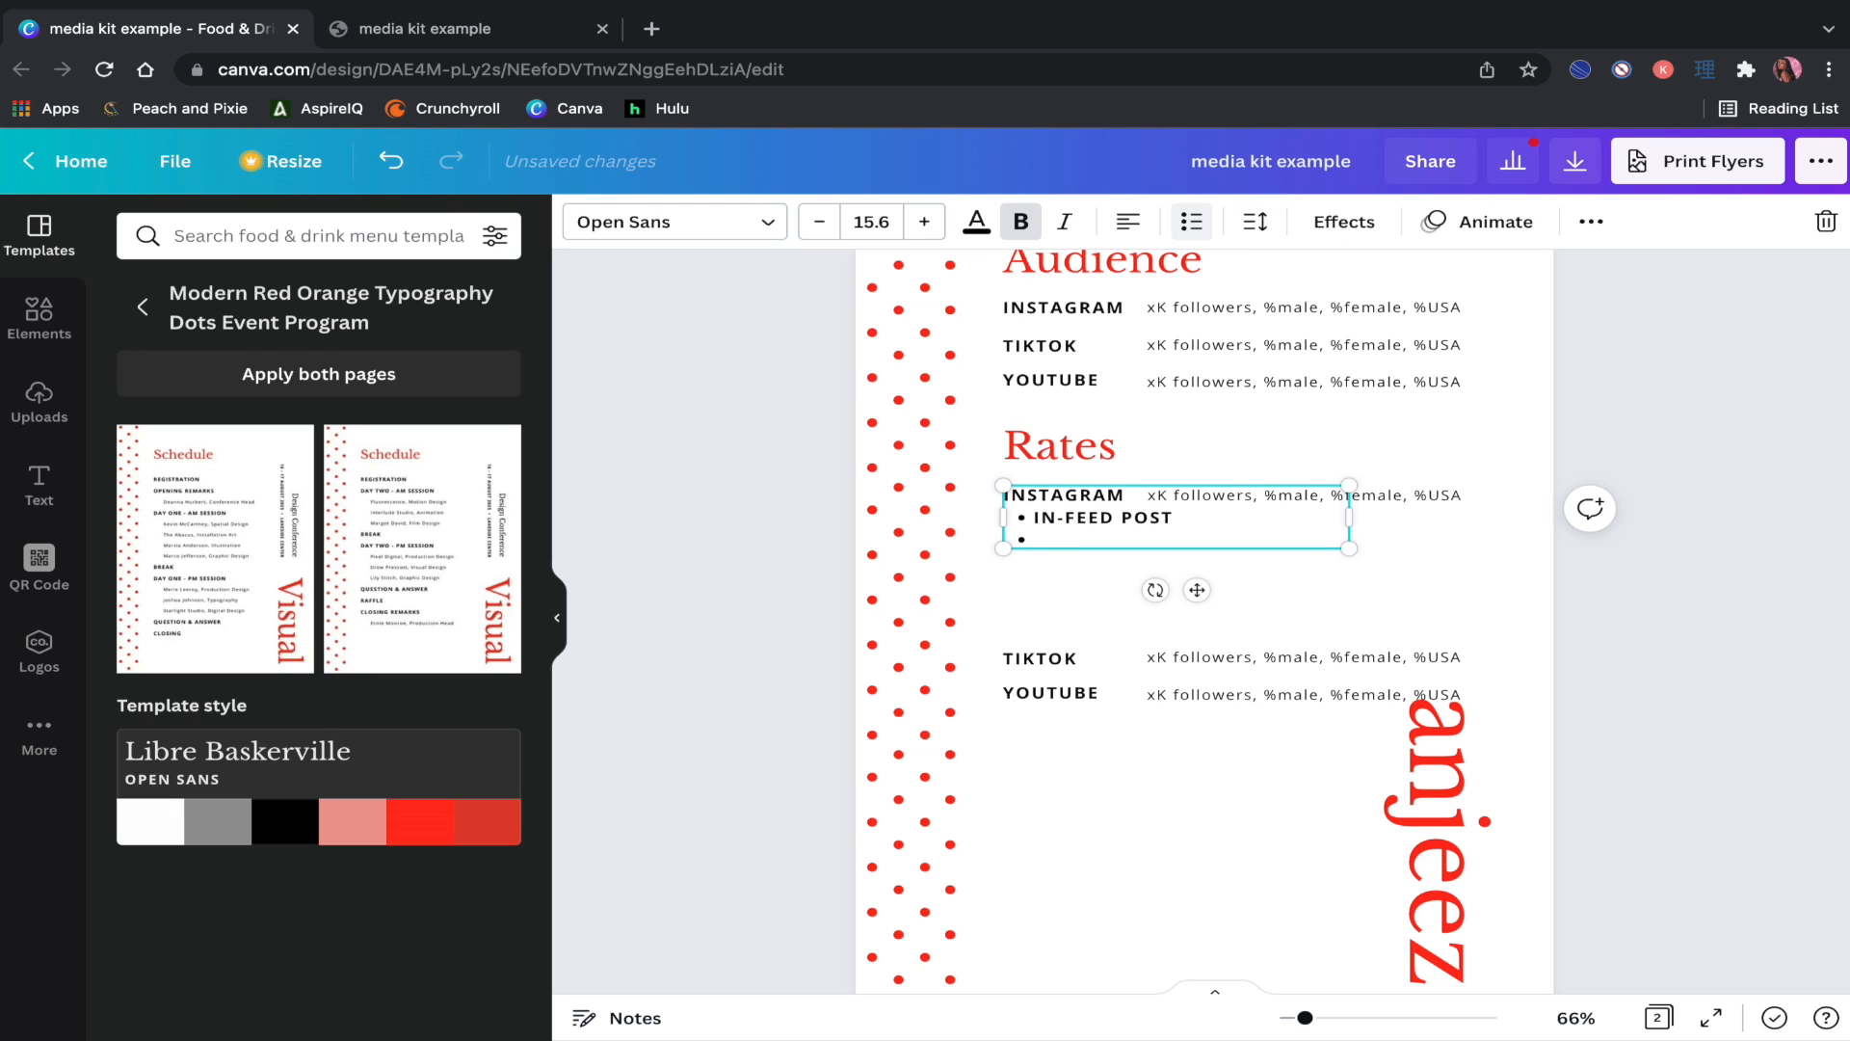
pyautogui.write('CAROUSEL POST')
pyautogui.press('Return')
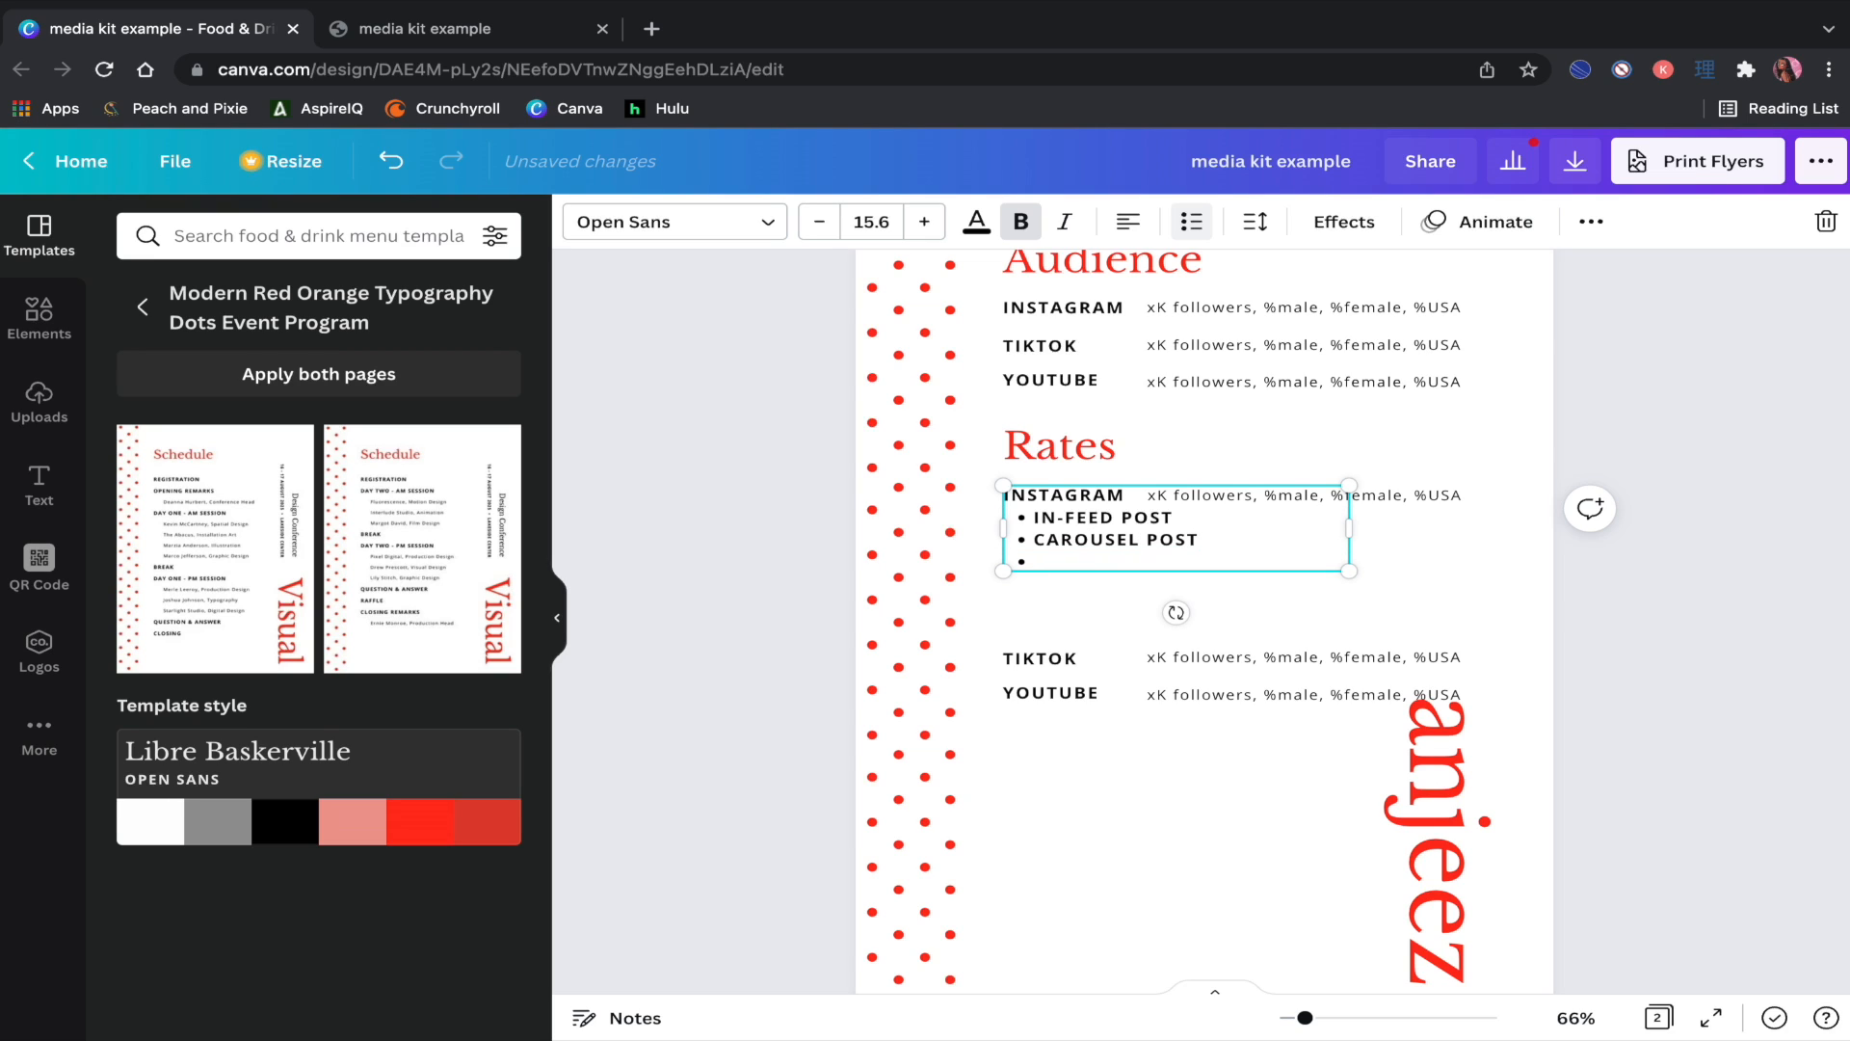
pyautogui.write('STORY (3 FRAMES')
pyautogui.press('Return')
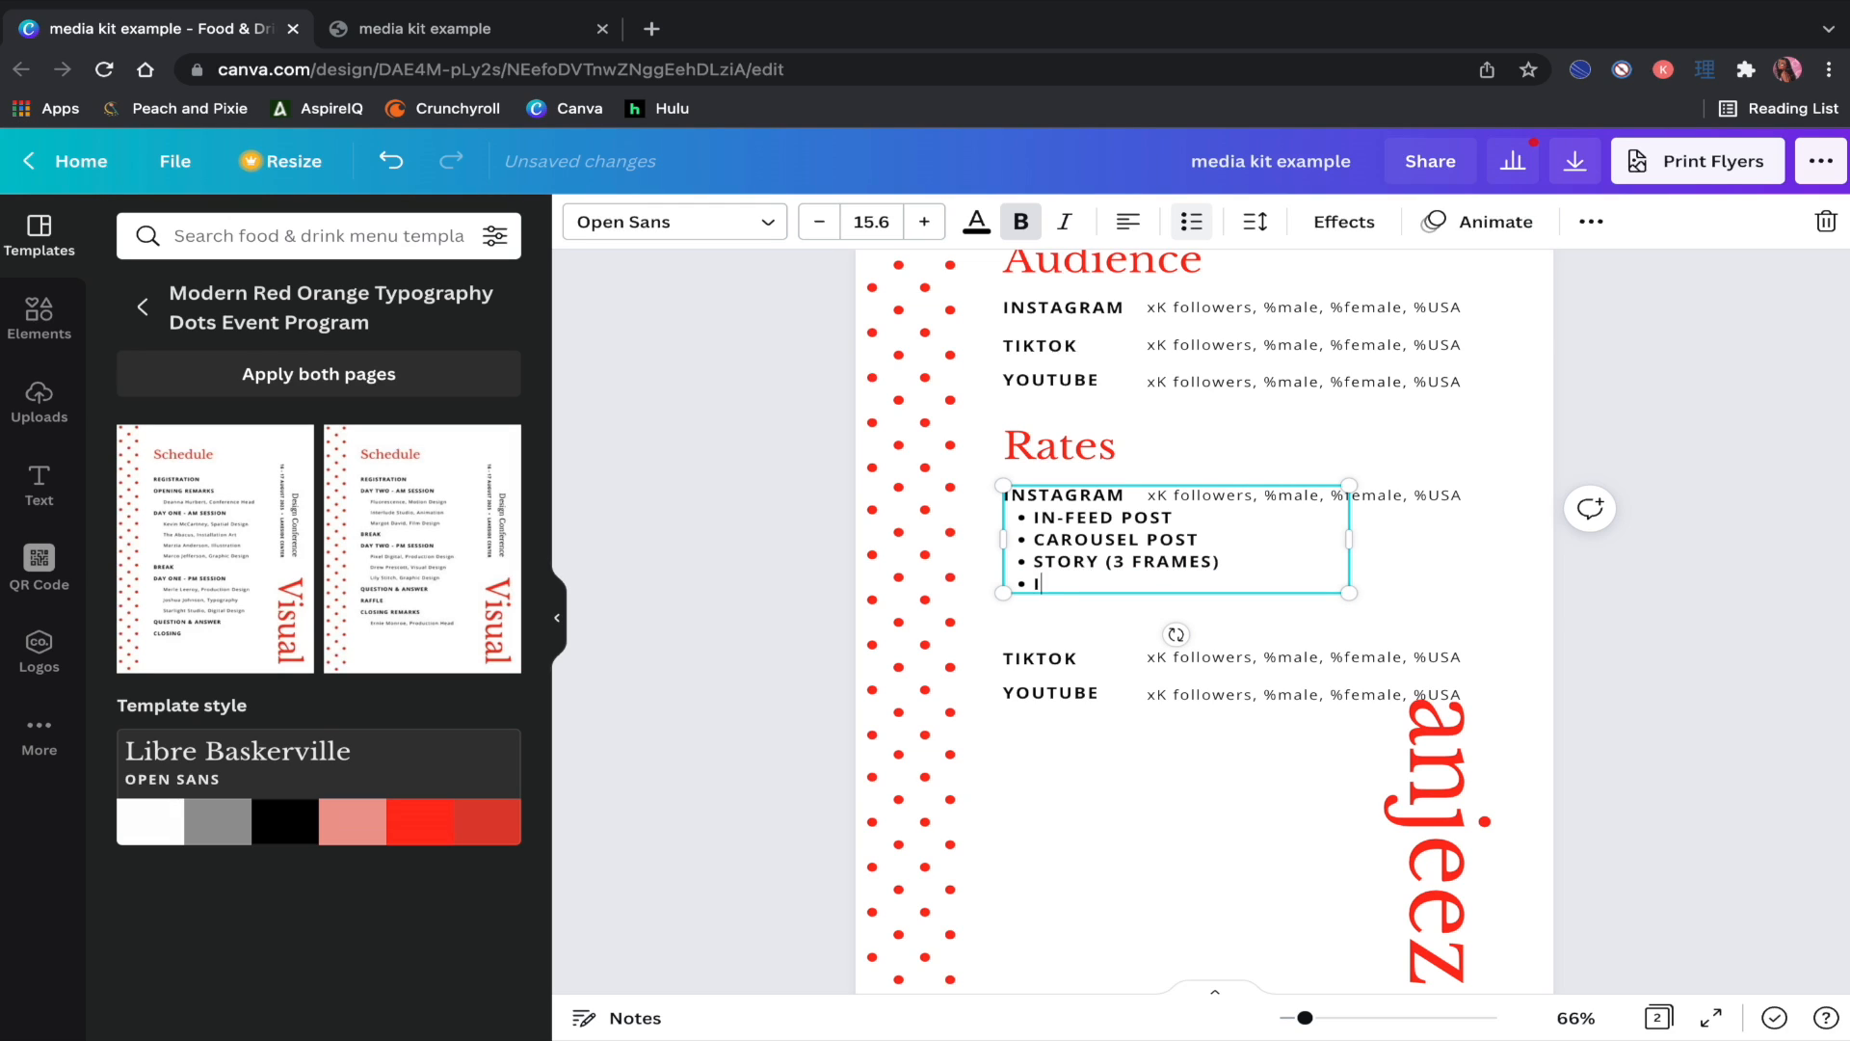
pyautogui.write('REEL')
pyautogui.press('Return')
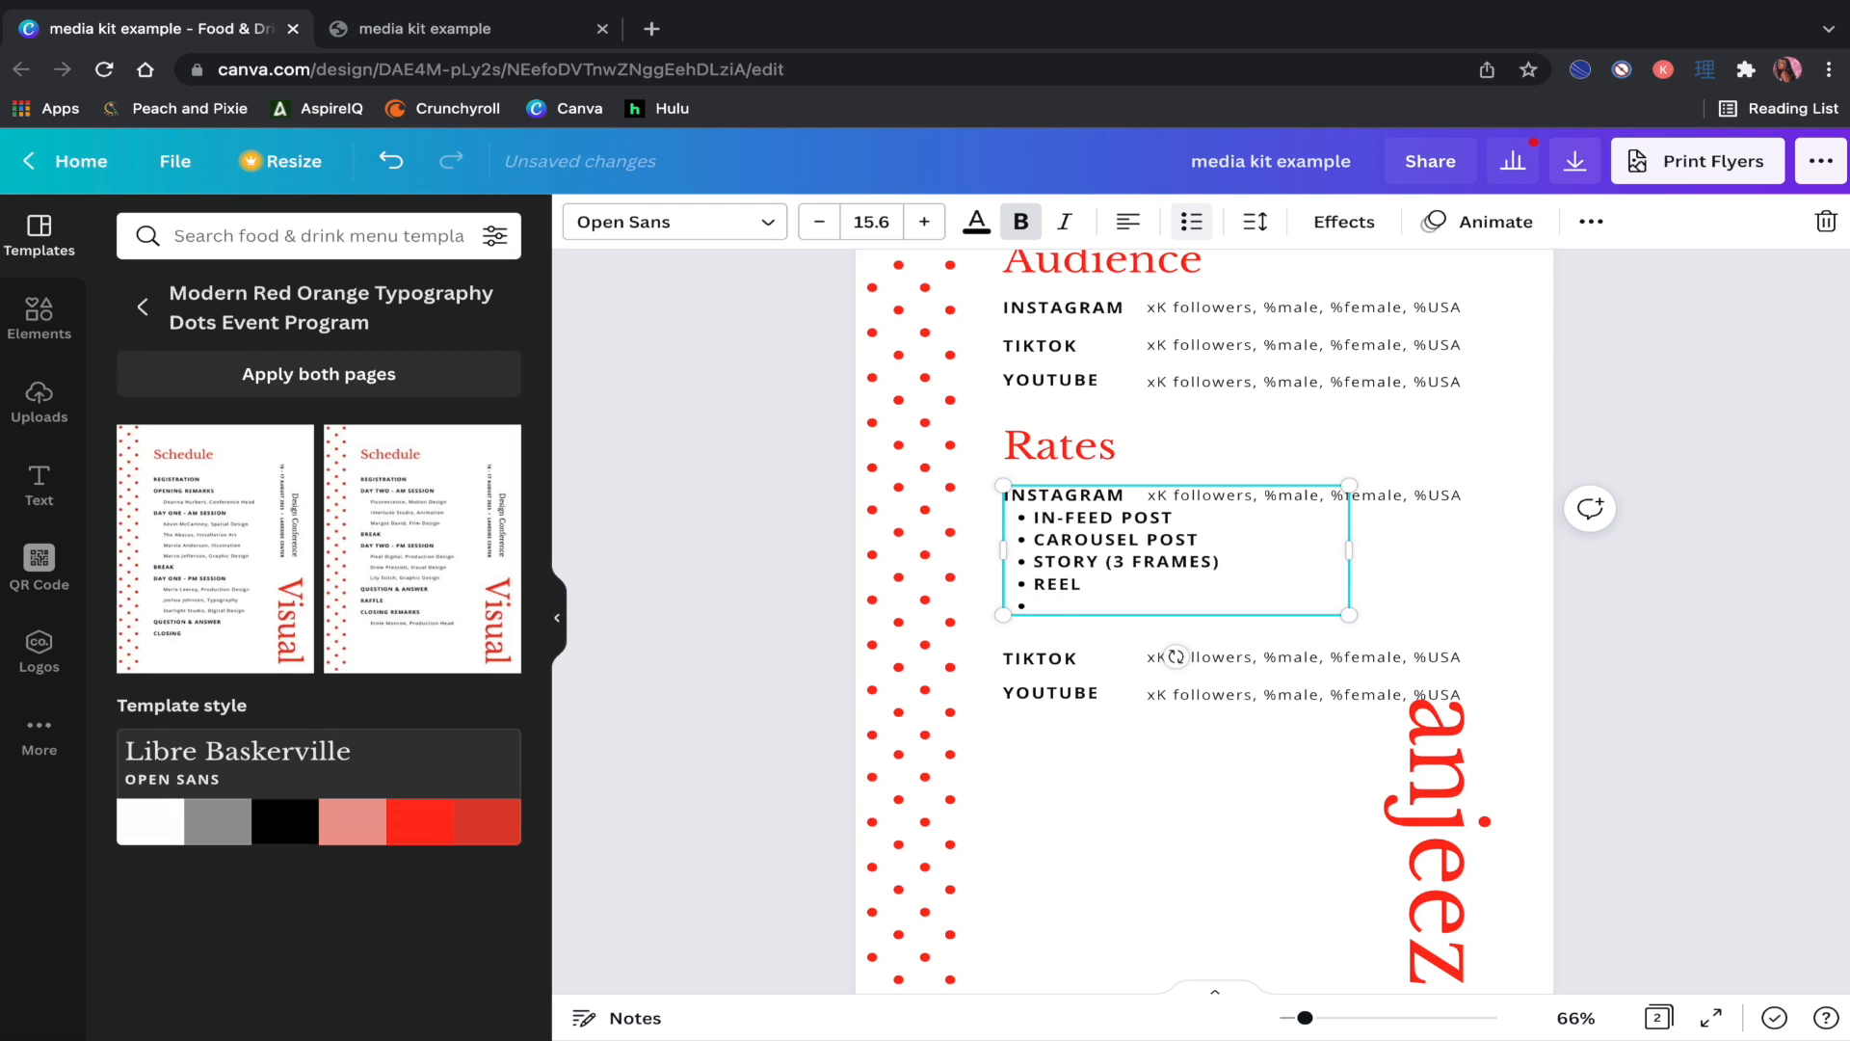
pyautogui.write('IGTV (5 MINS+')
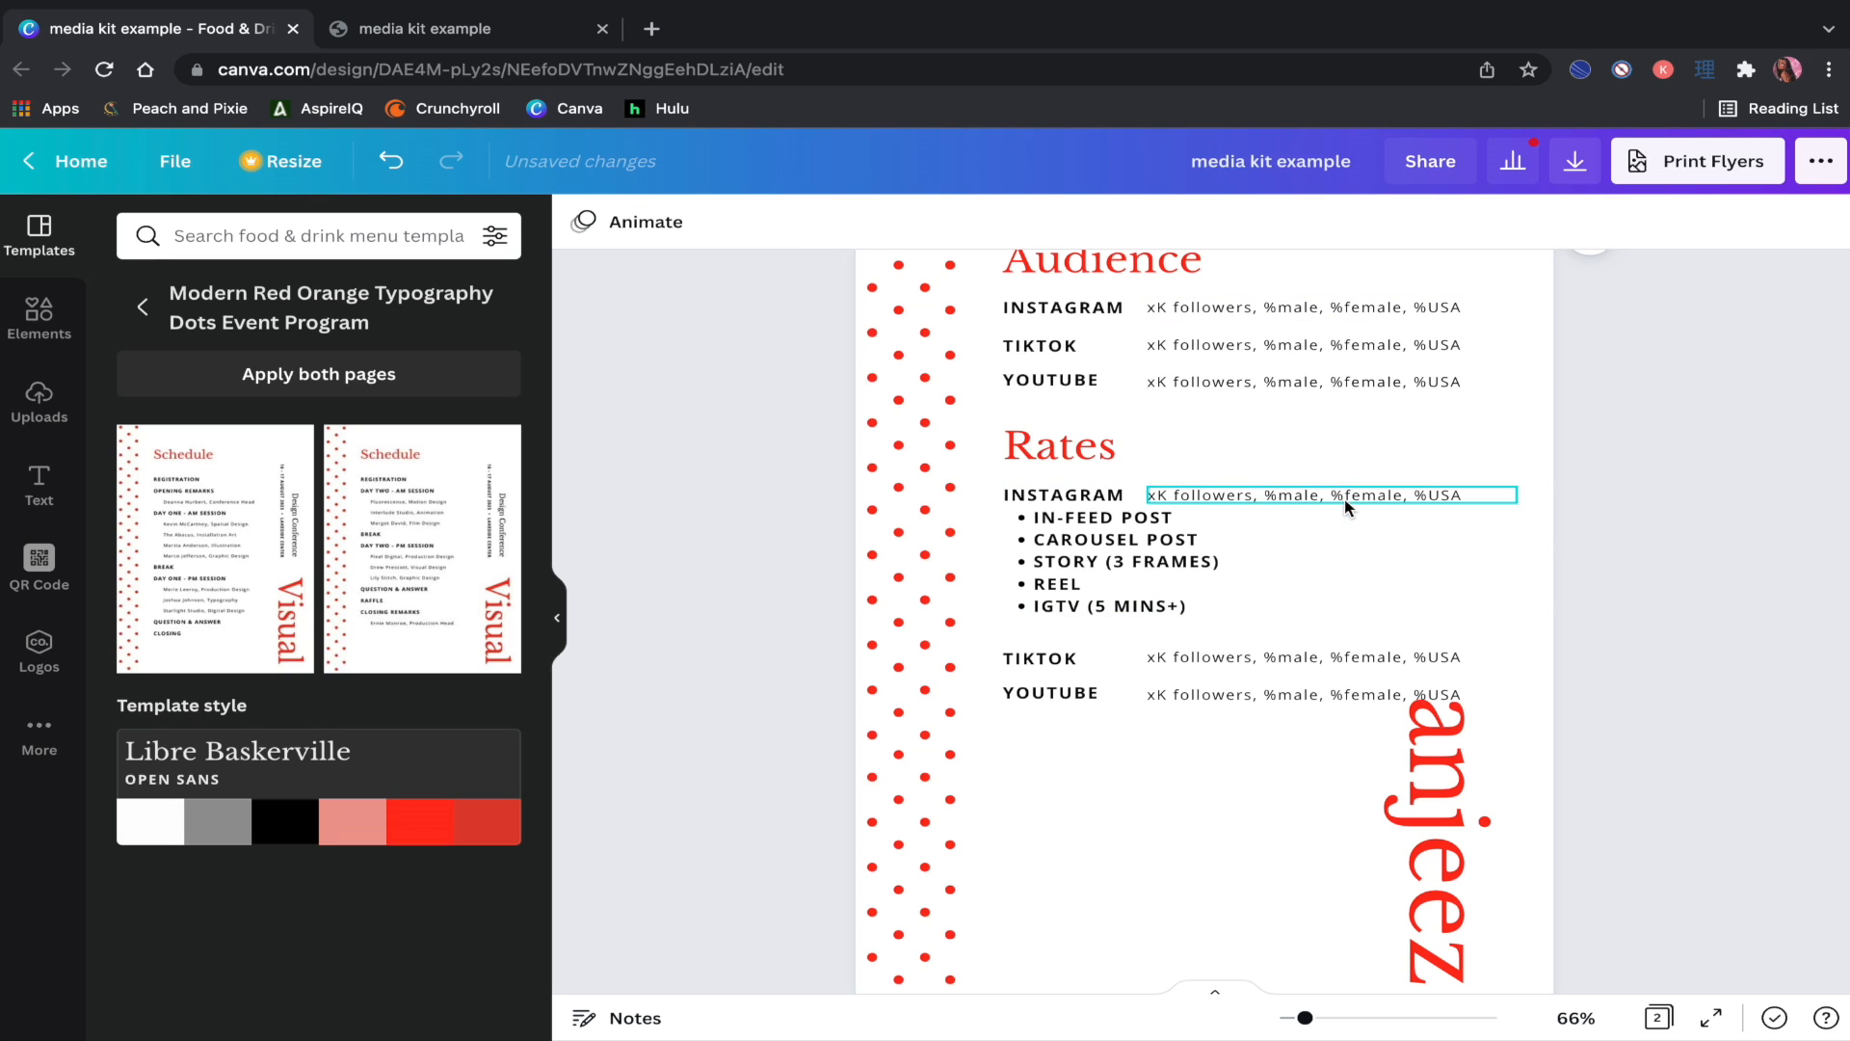
# Step: Place $--- price boxes beside IN-FEED POST, CAROUSEL POST and a third bullet
pyautogui.moveTo(1344, 499); pyautogui.dragTo(1397, 524)
pyautogui.moveTo(1349, 568); pyautogui.dragTo(1342, 566)
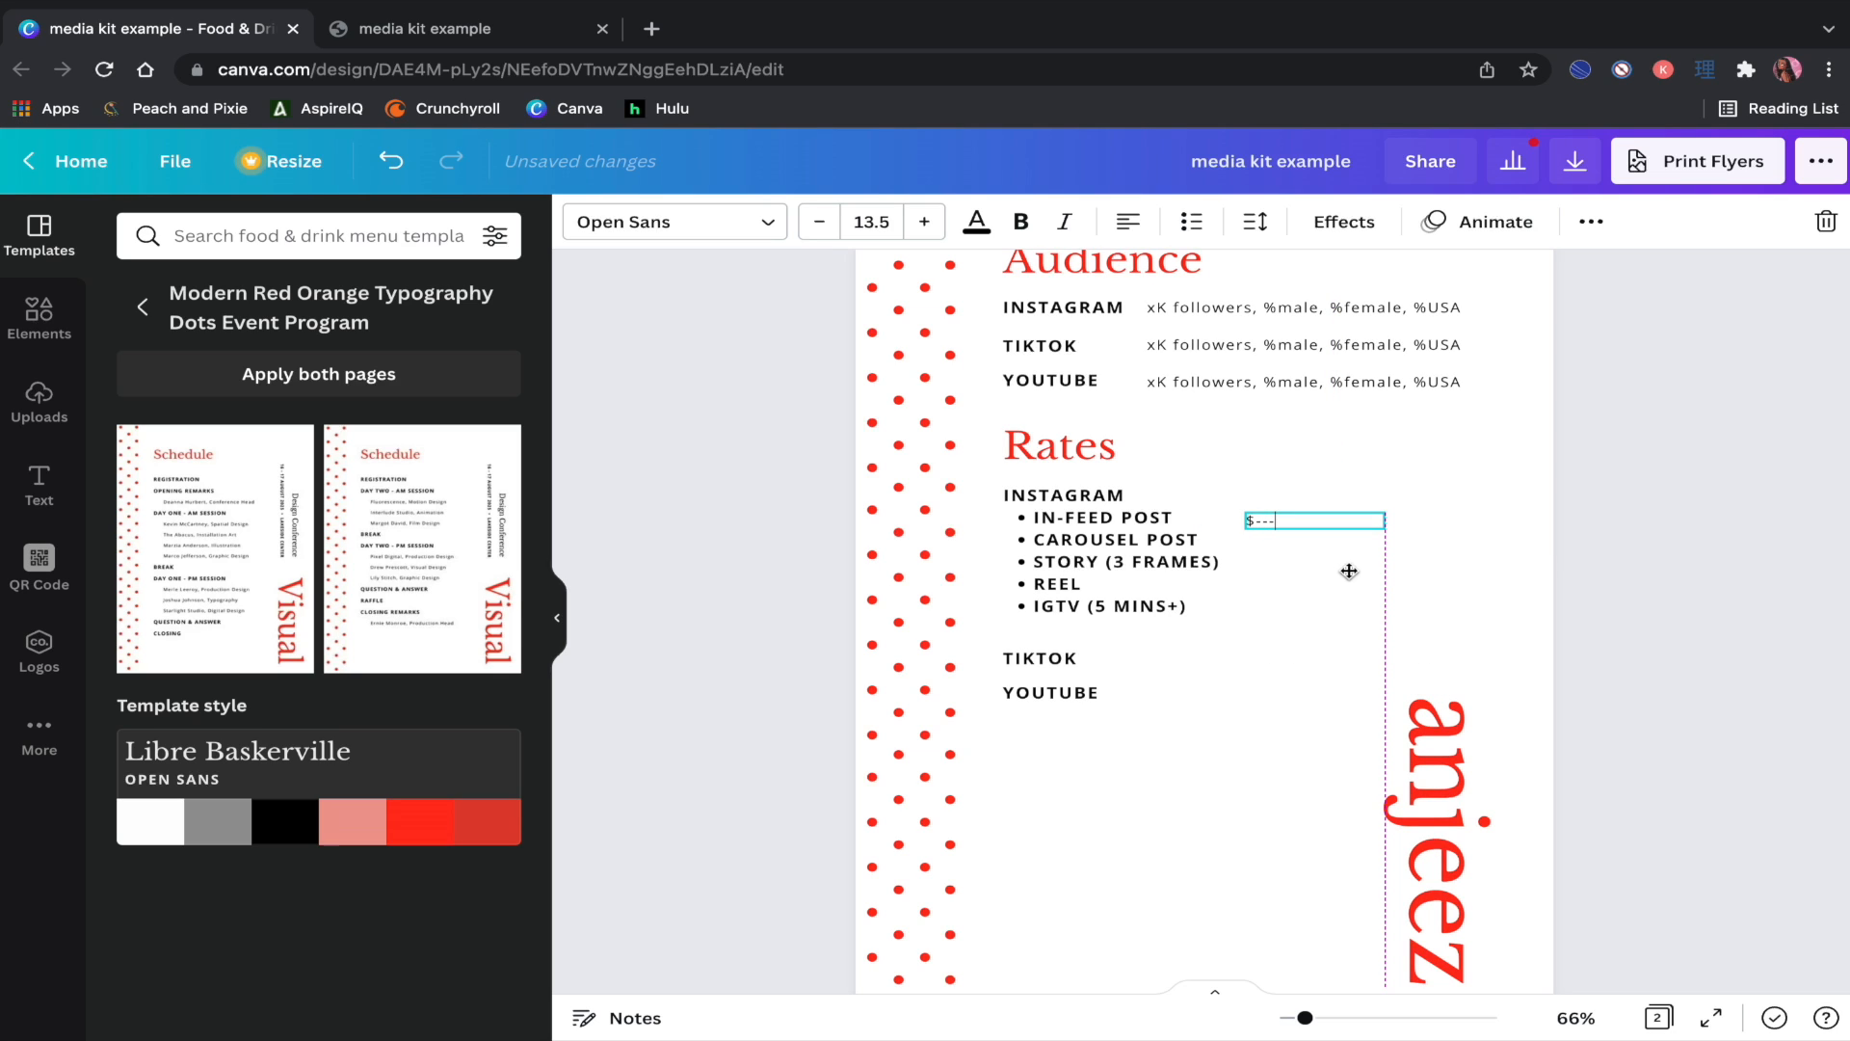
pyautogui.click(1591, 221)
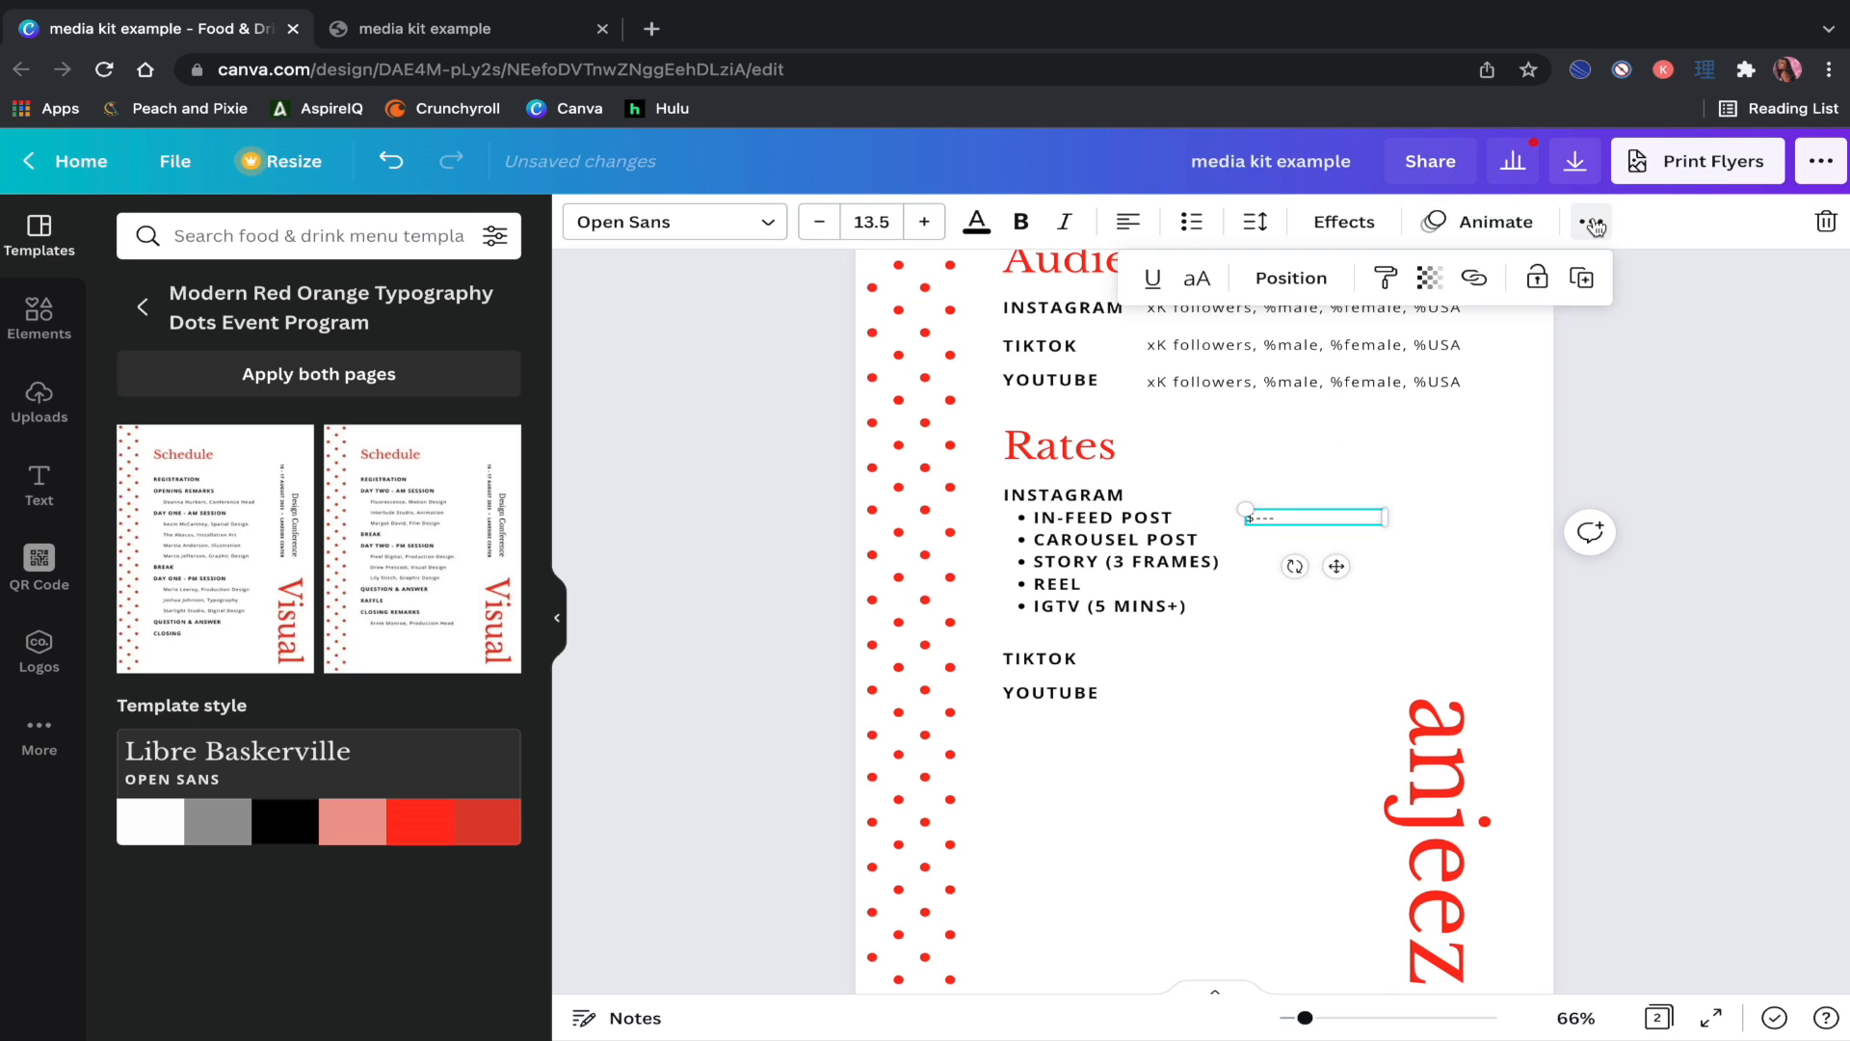
pyautogui.click(1588, 276)
pyautogui.moveTo(1356, 586); pyautogui.dragTo(1339, 594)
pyautogui.click(1588, 223)
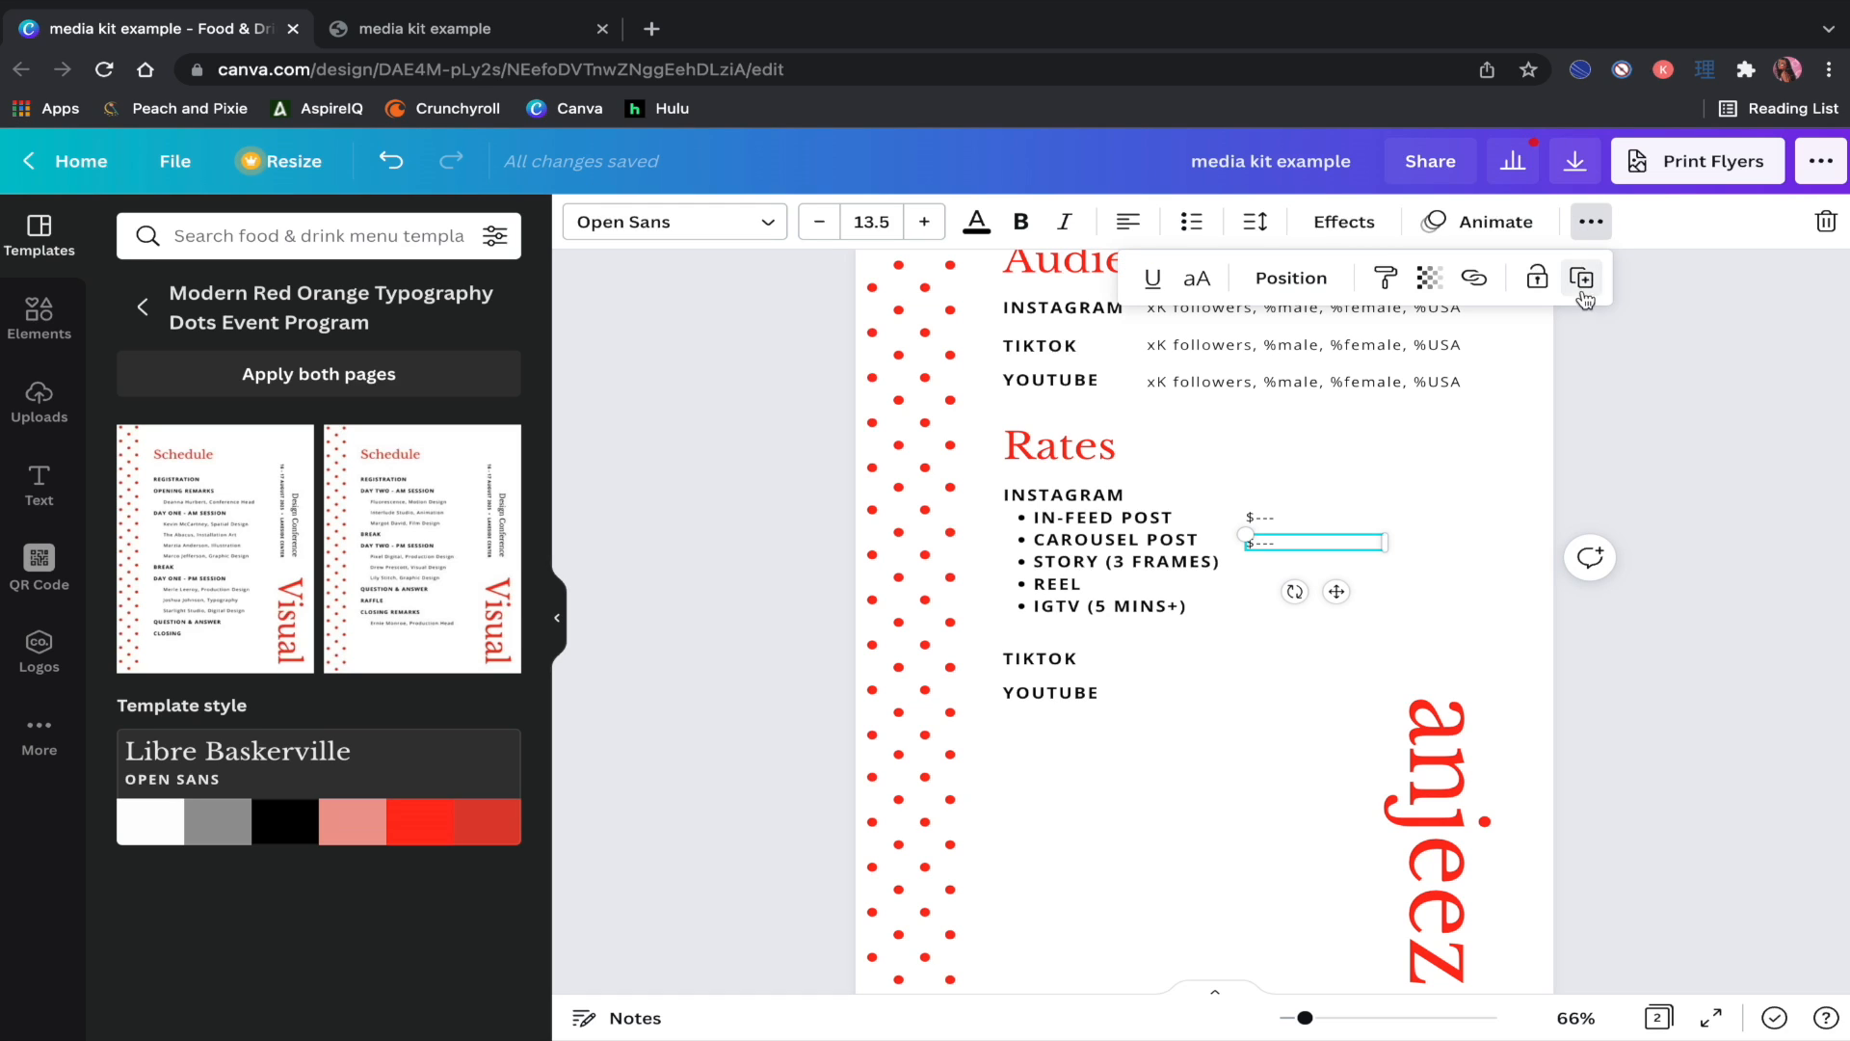
pyautogui.click(1581, 278)
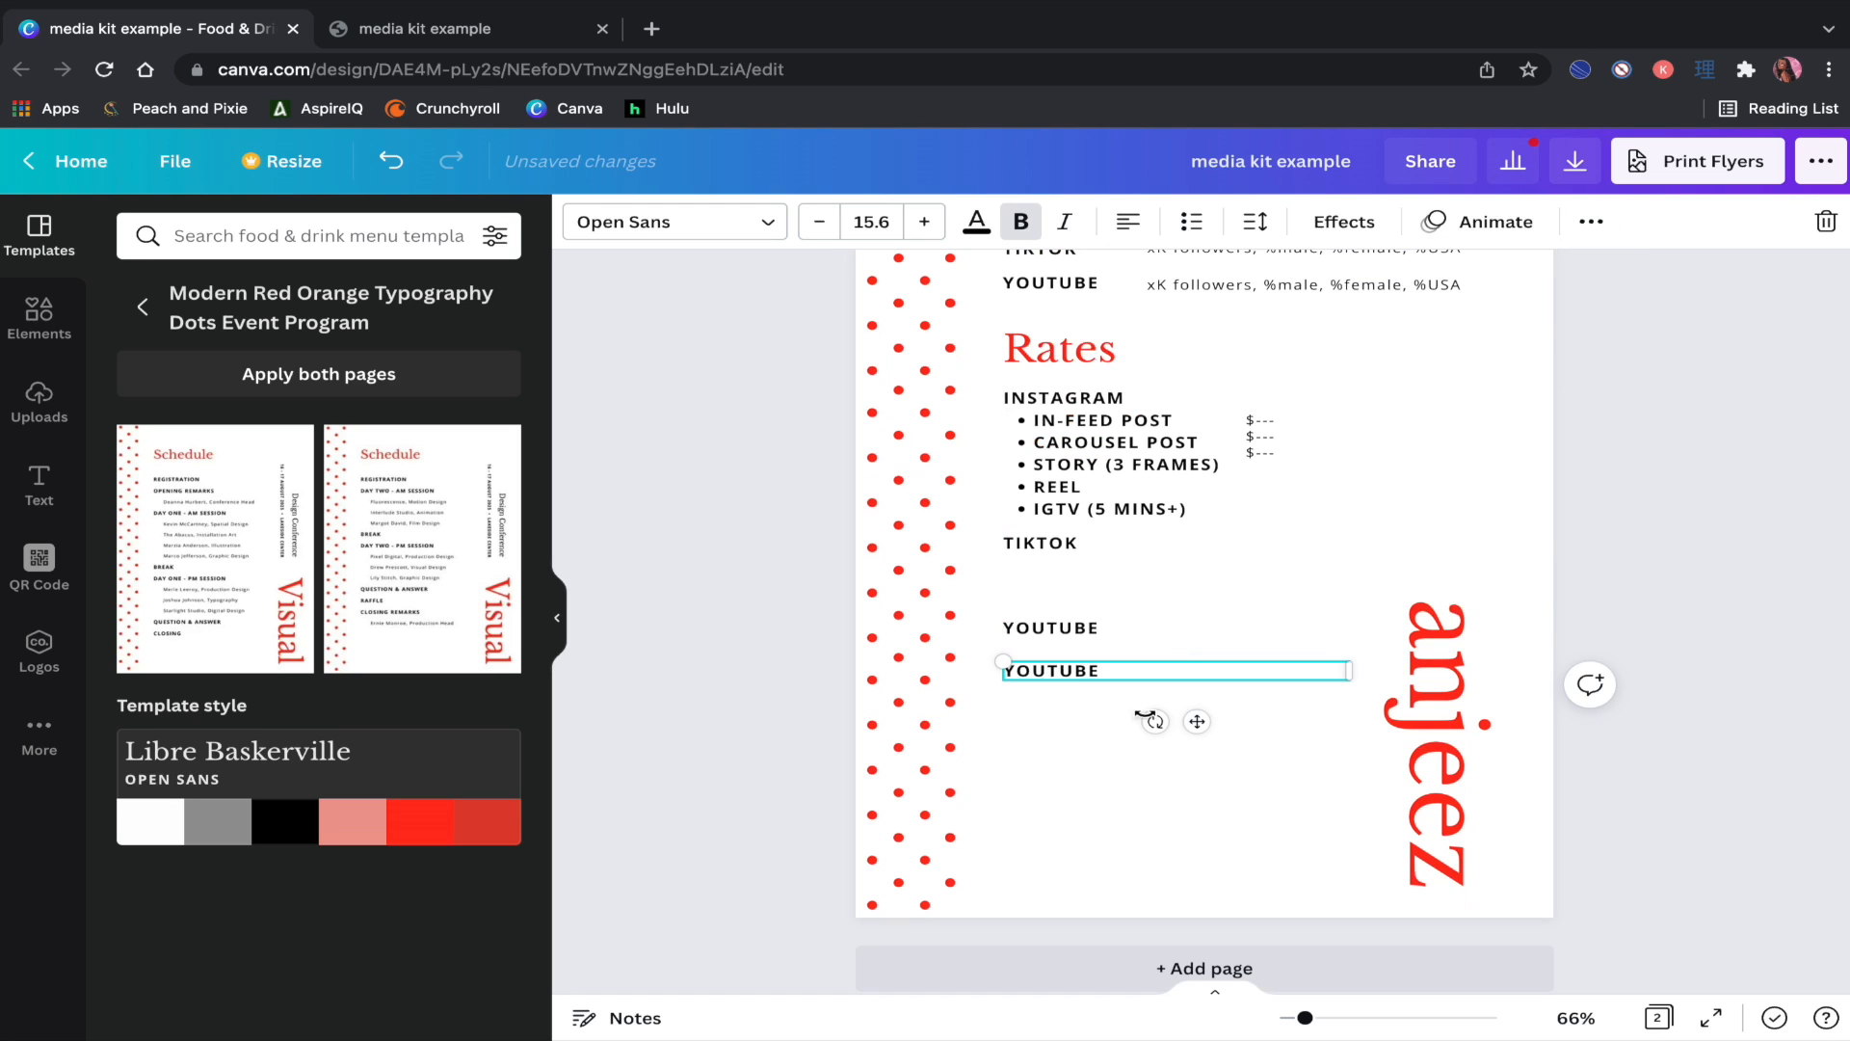
# Step: Replace the copied text with EXCLUSIVITY, USAGE RIGHTS, PERPETUITY and WHITELISTING lines, then narrow the box
pyautogui.doubleClick(1067, 672)
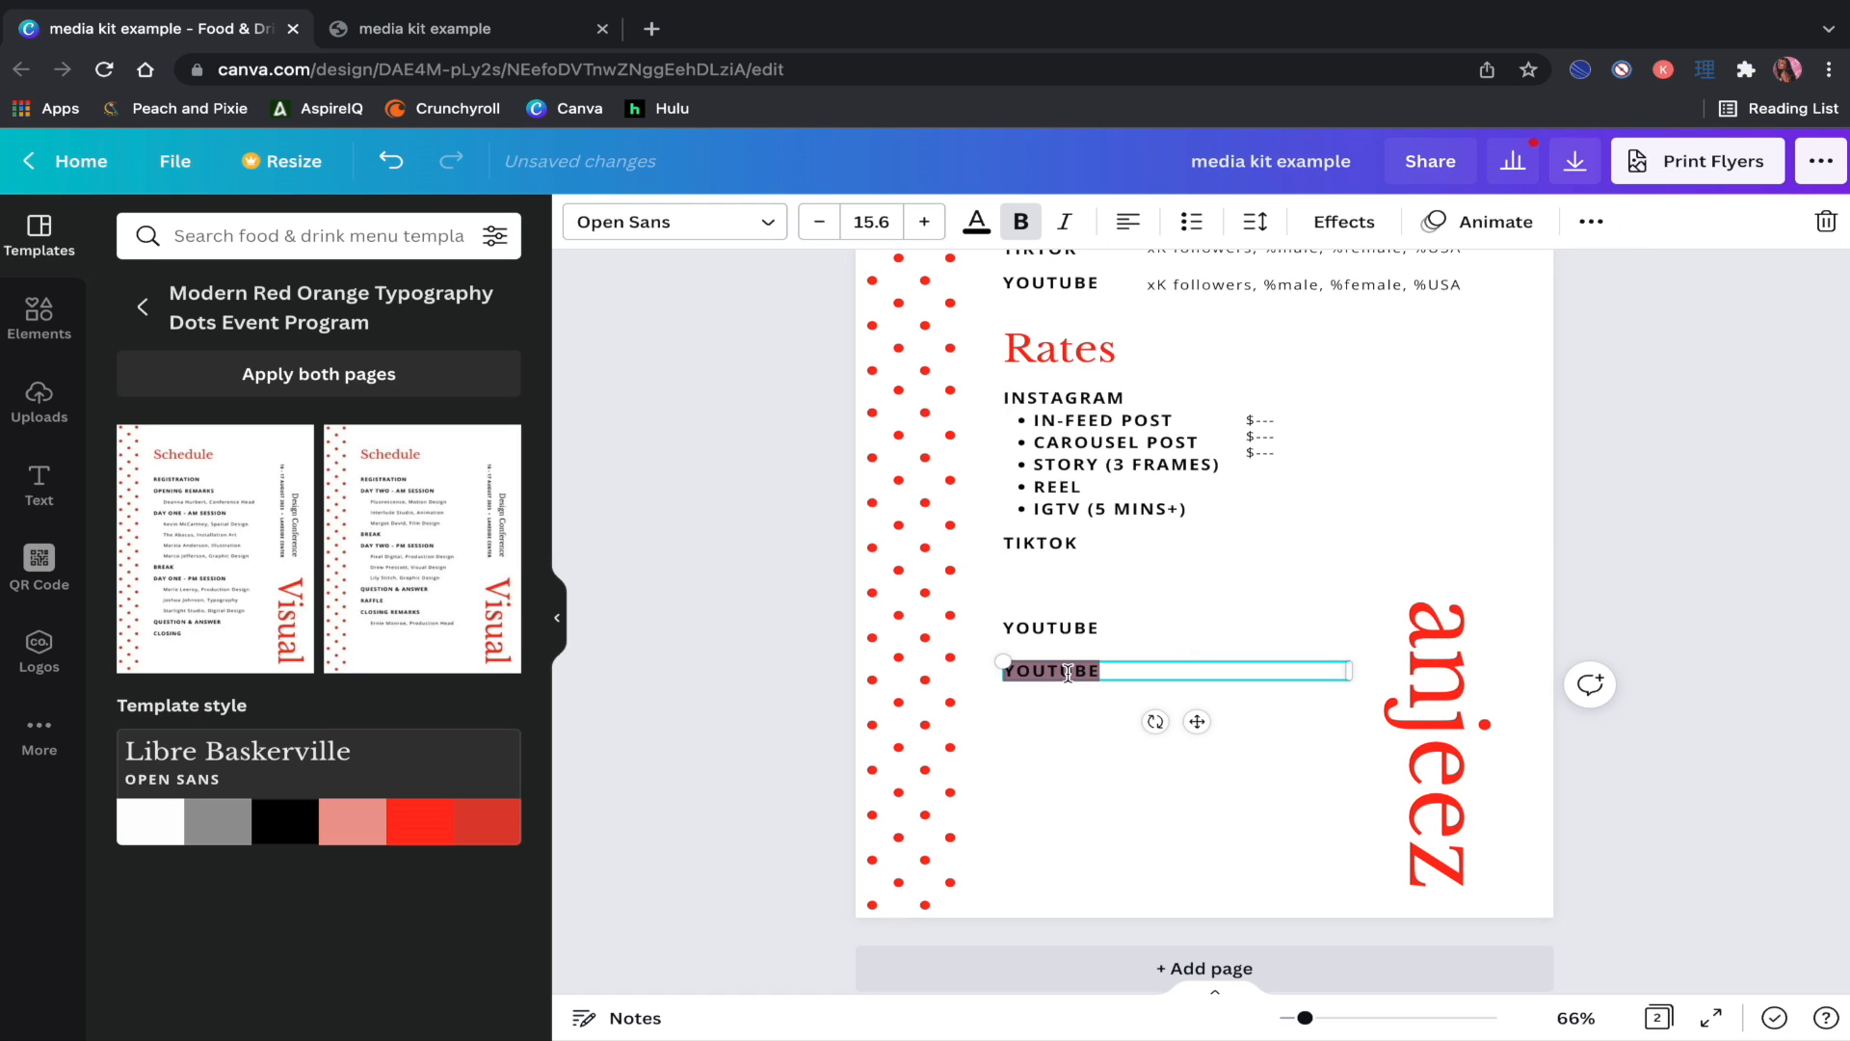
pyautogui.write('EXCLUSI')
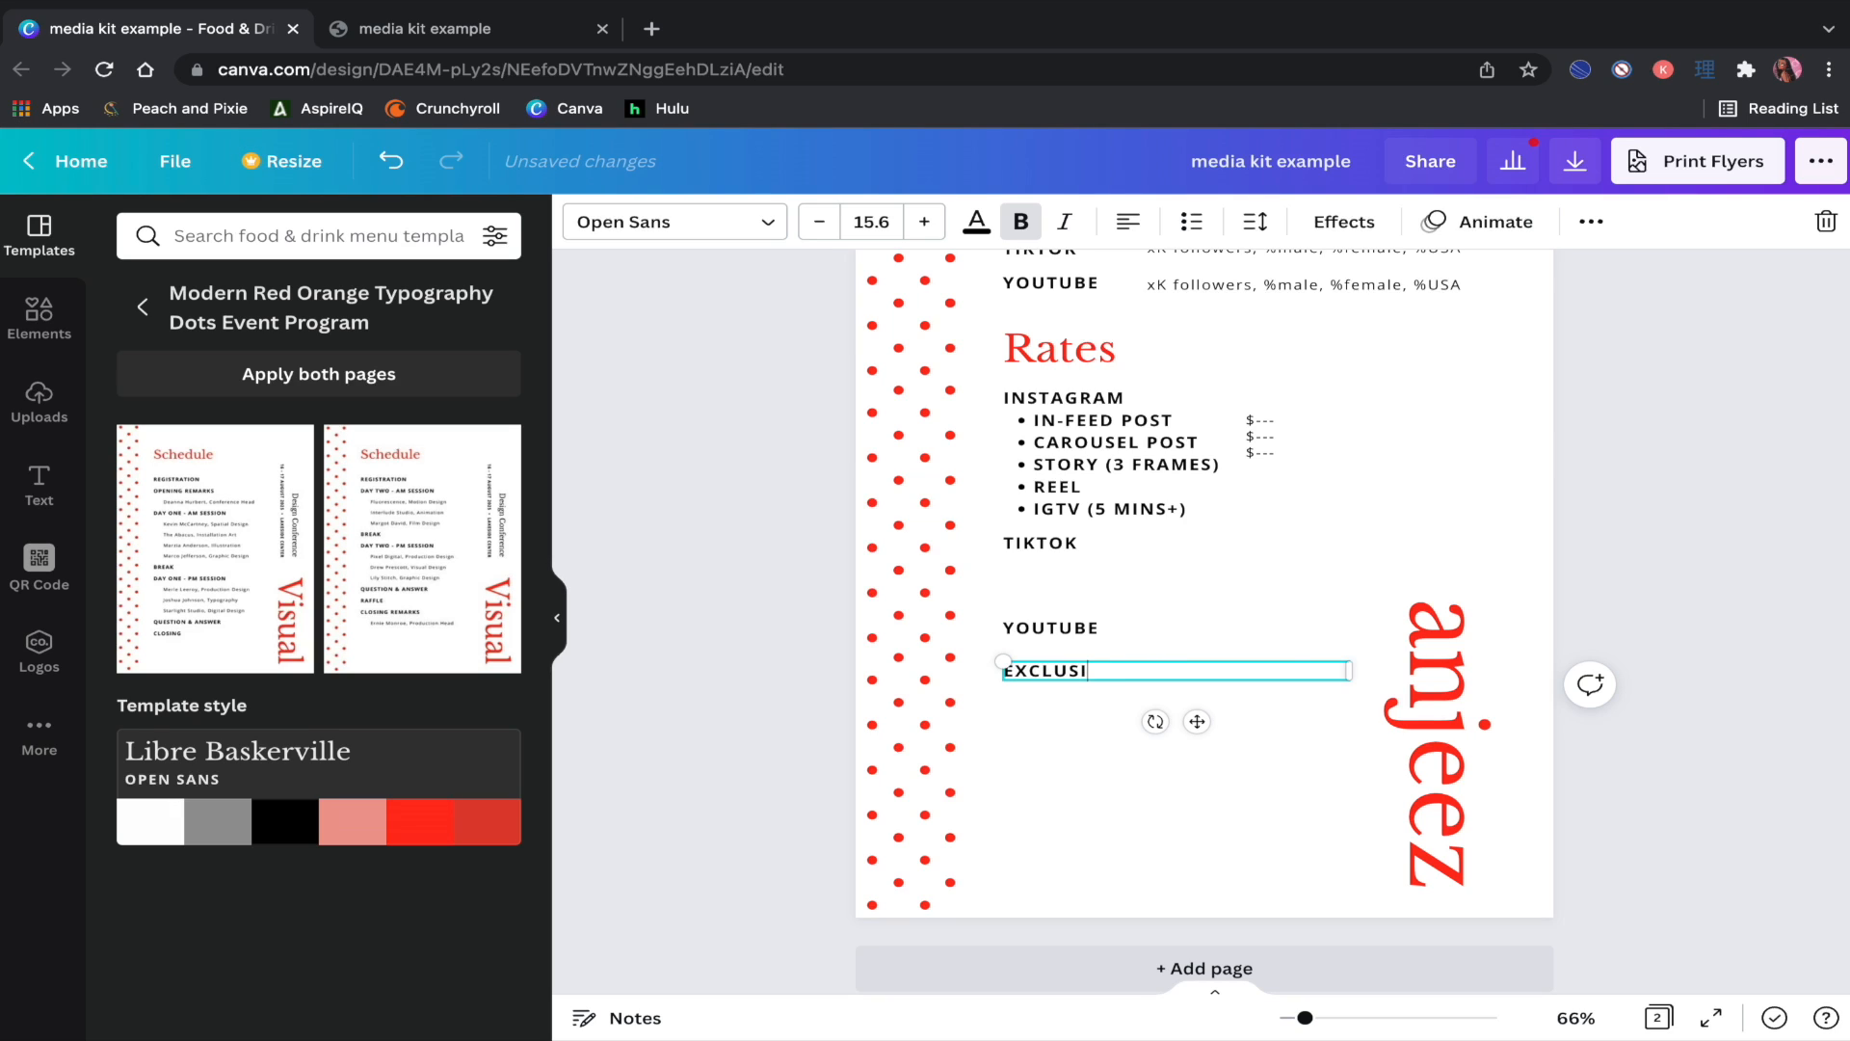
pyautogui.write('VITY')
pyautogui.press('Return')
pyautogui.write('USAG')
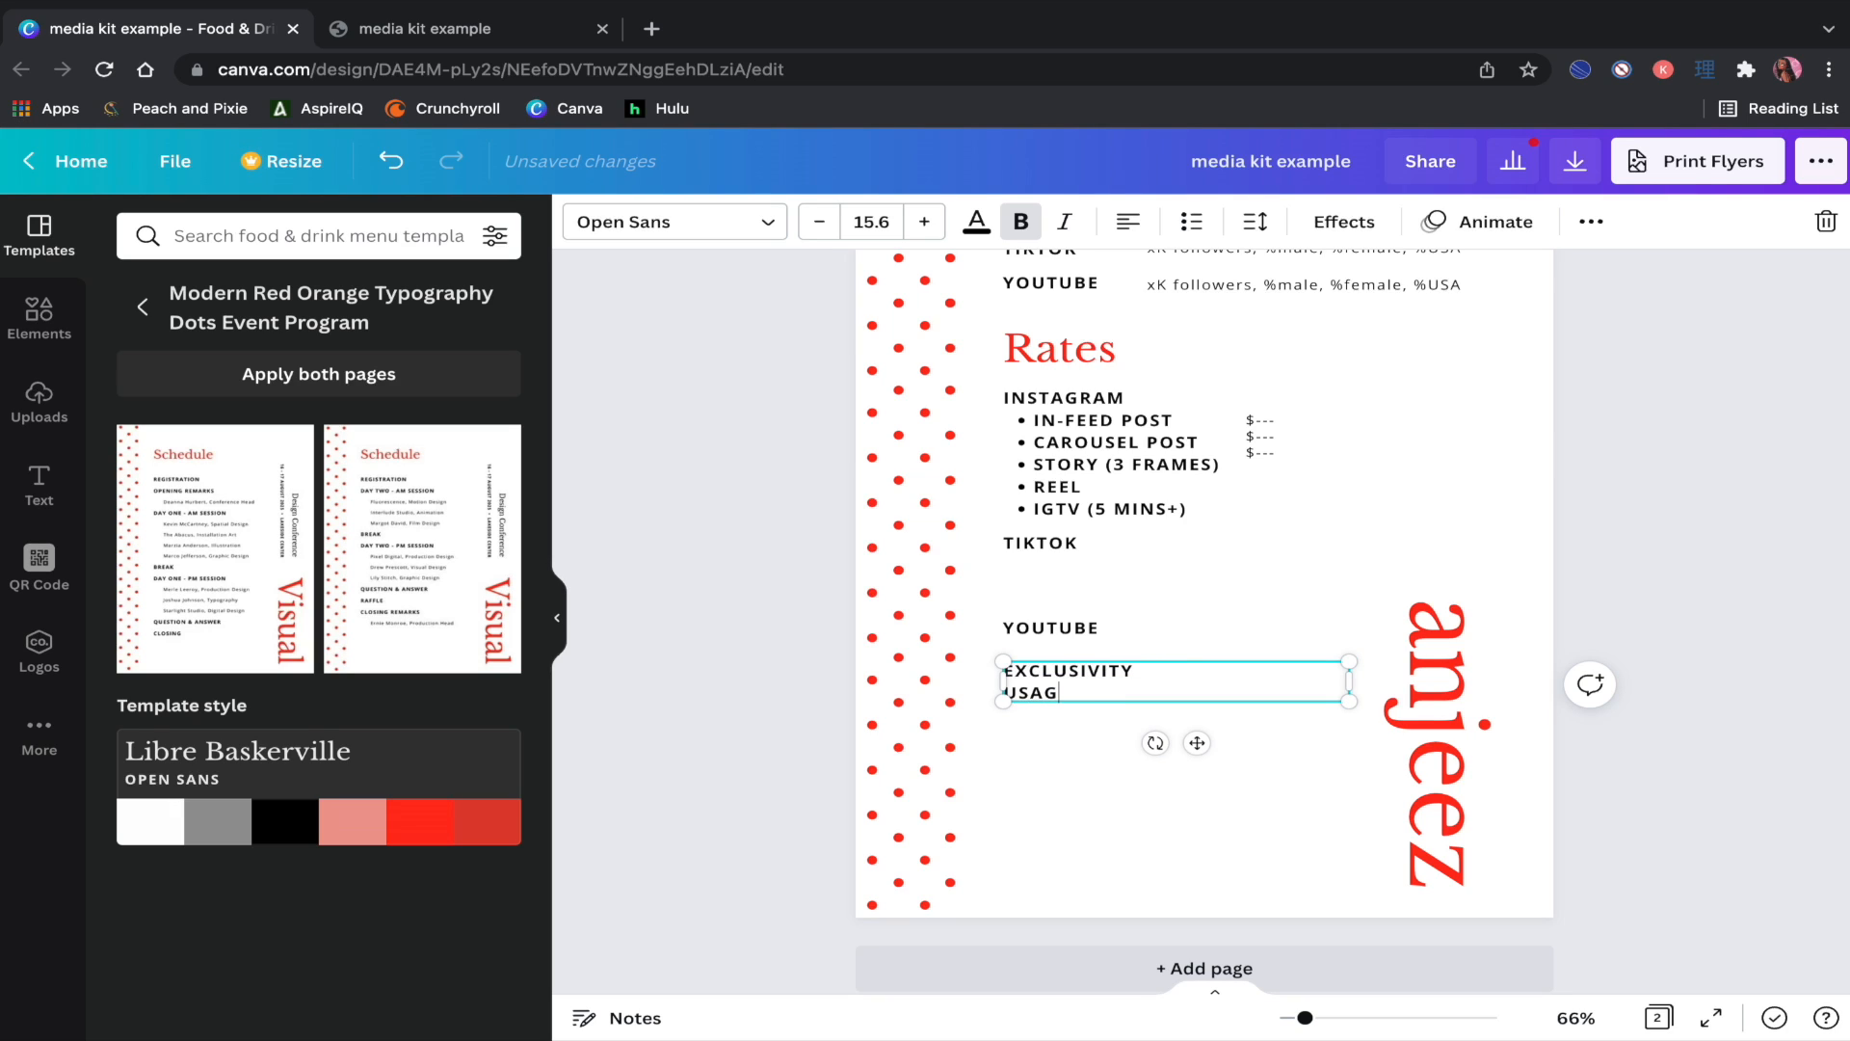
pyautogui.write('E RIGHTS')
pyautogui.press('Return')
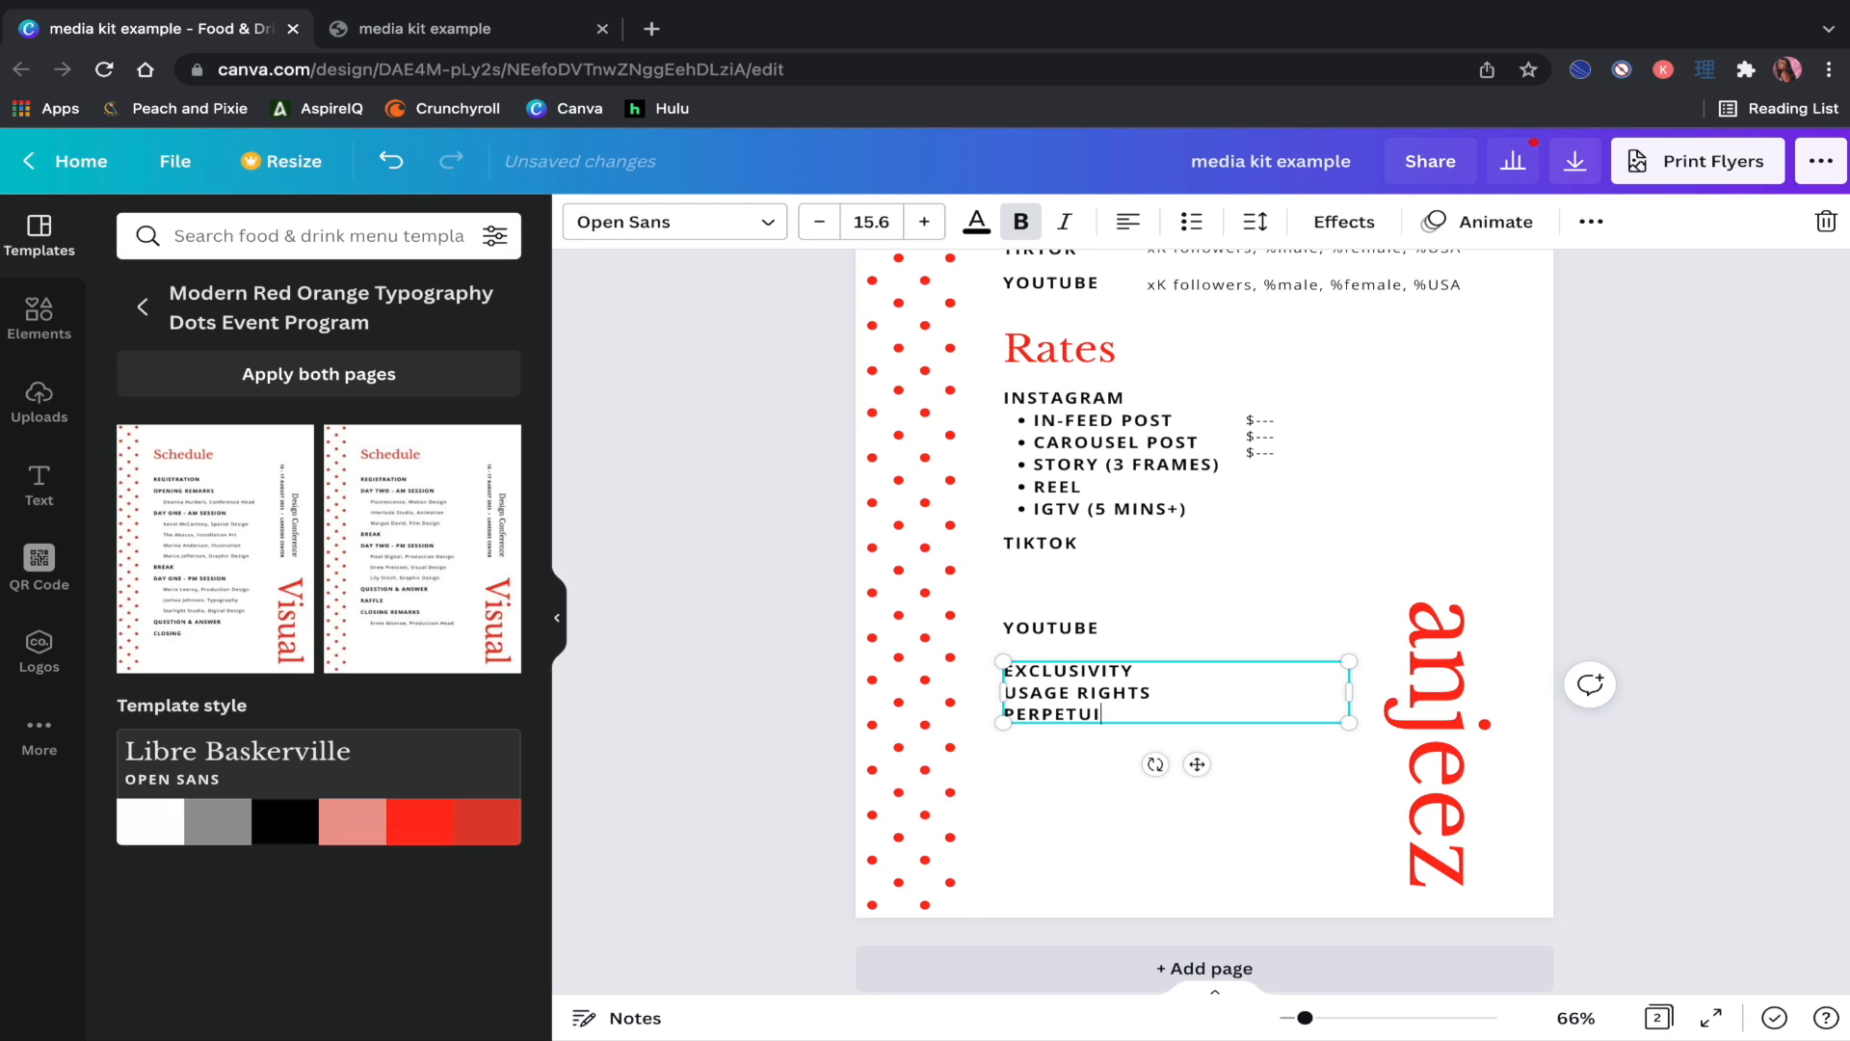
pyautogui.write('PERPETUITY')
pyautogui.press('Return')
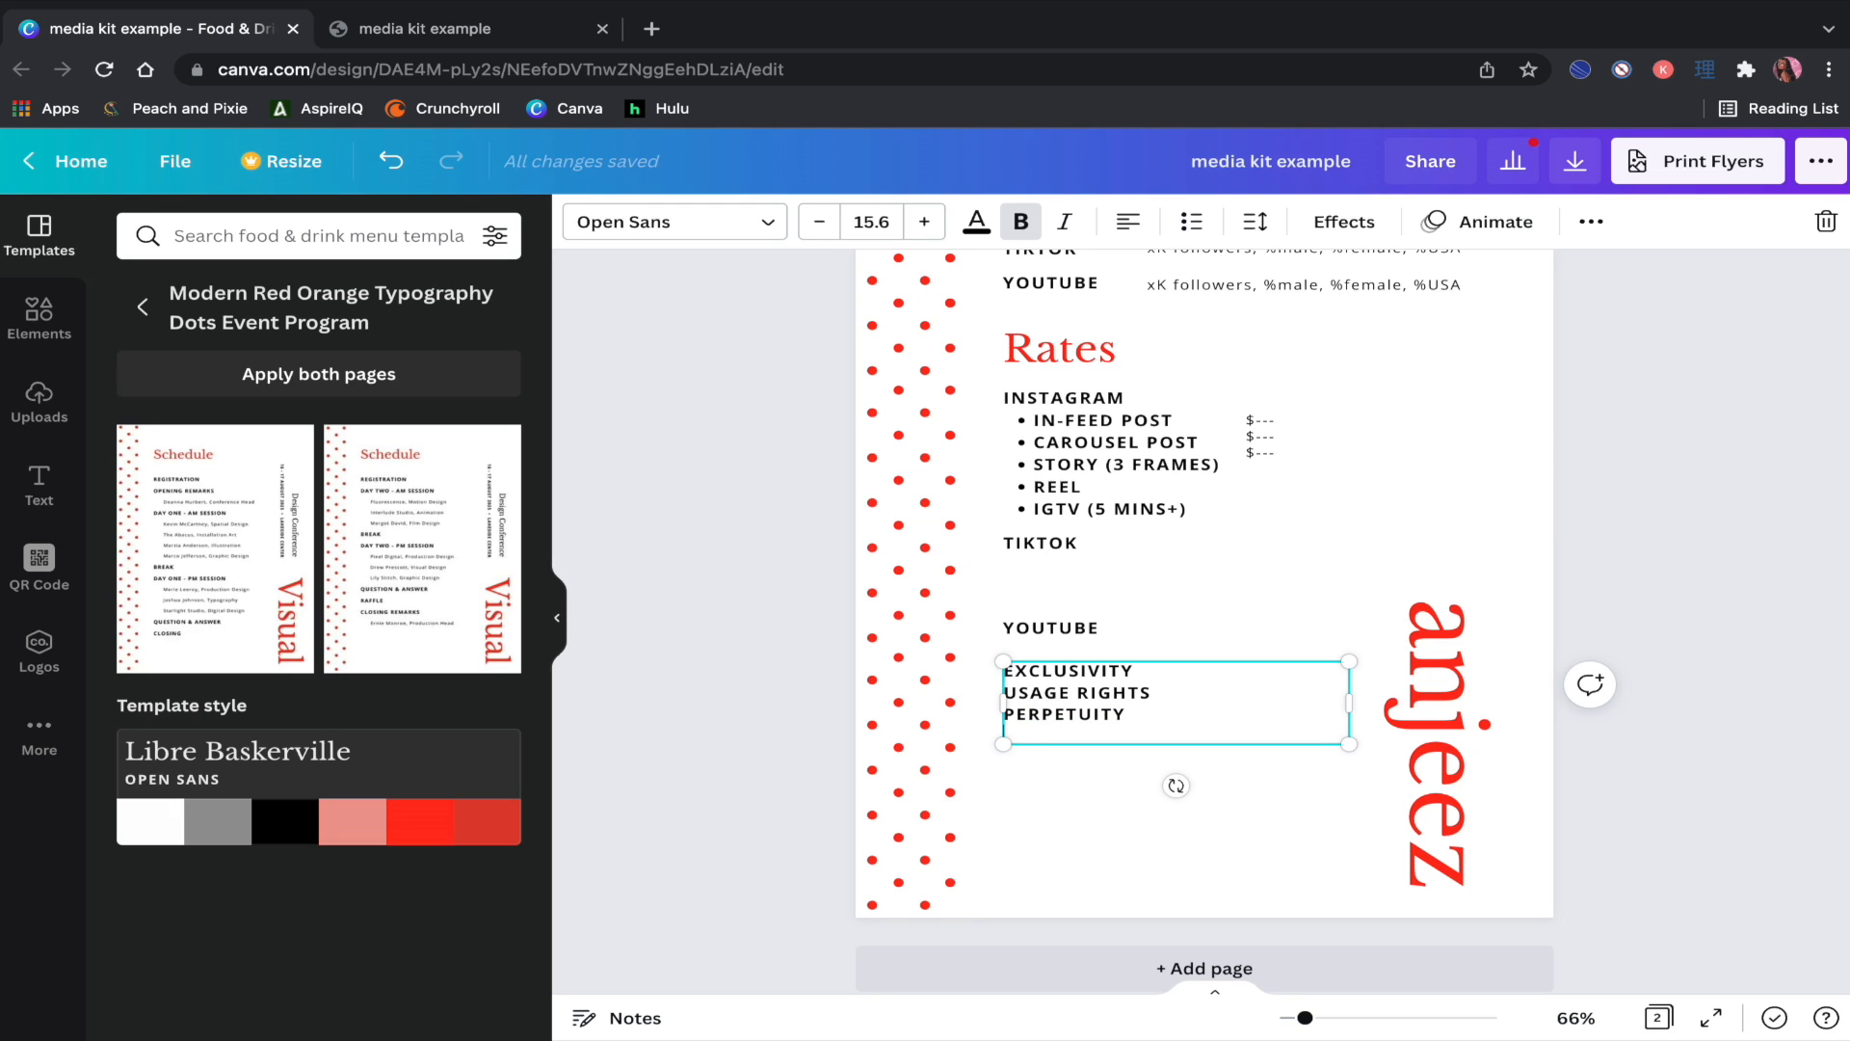
pyautogui.write('WHITELISTING')
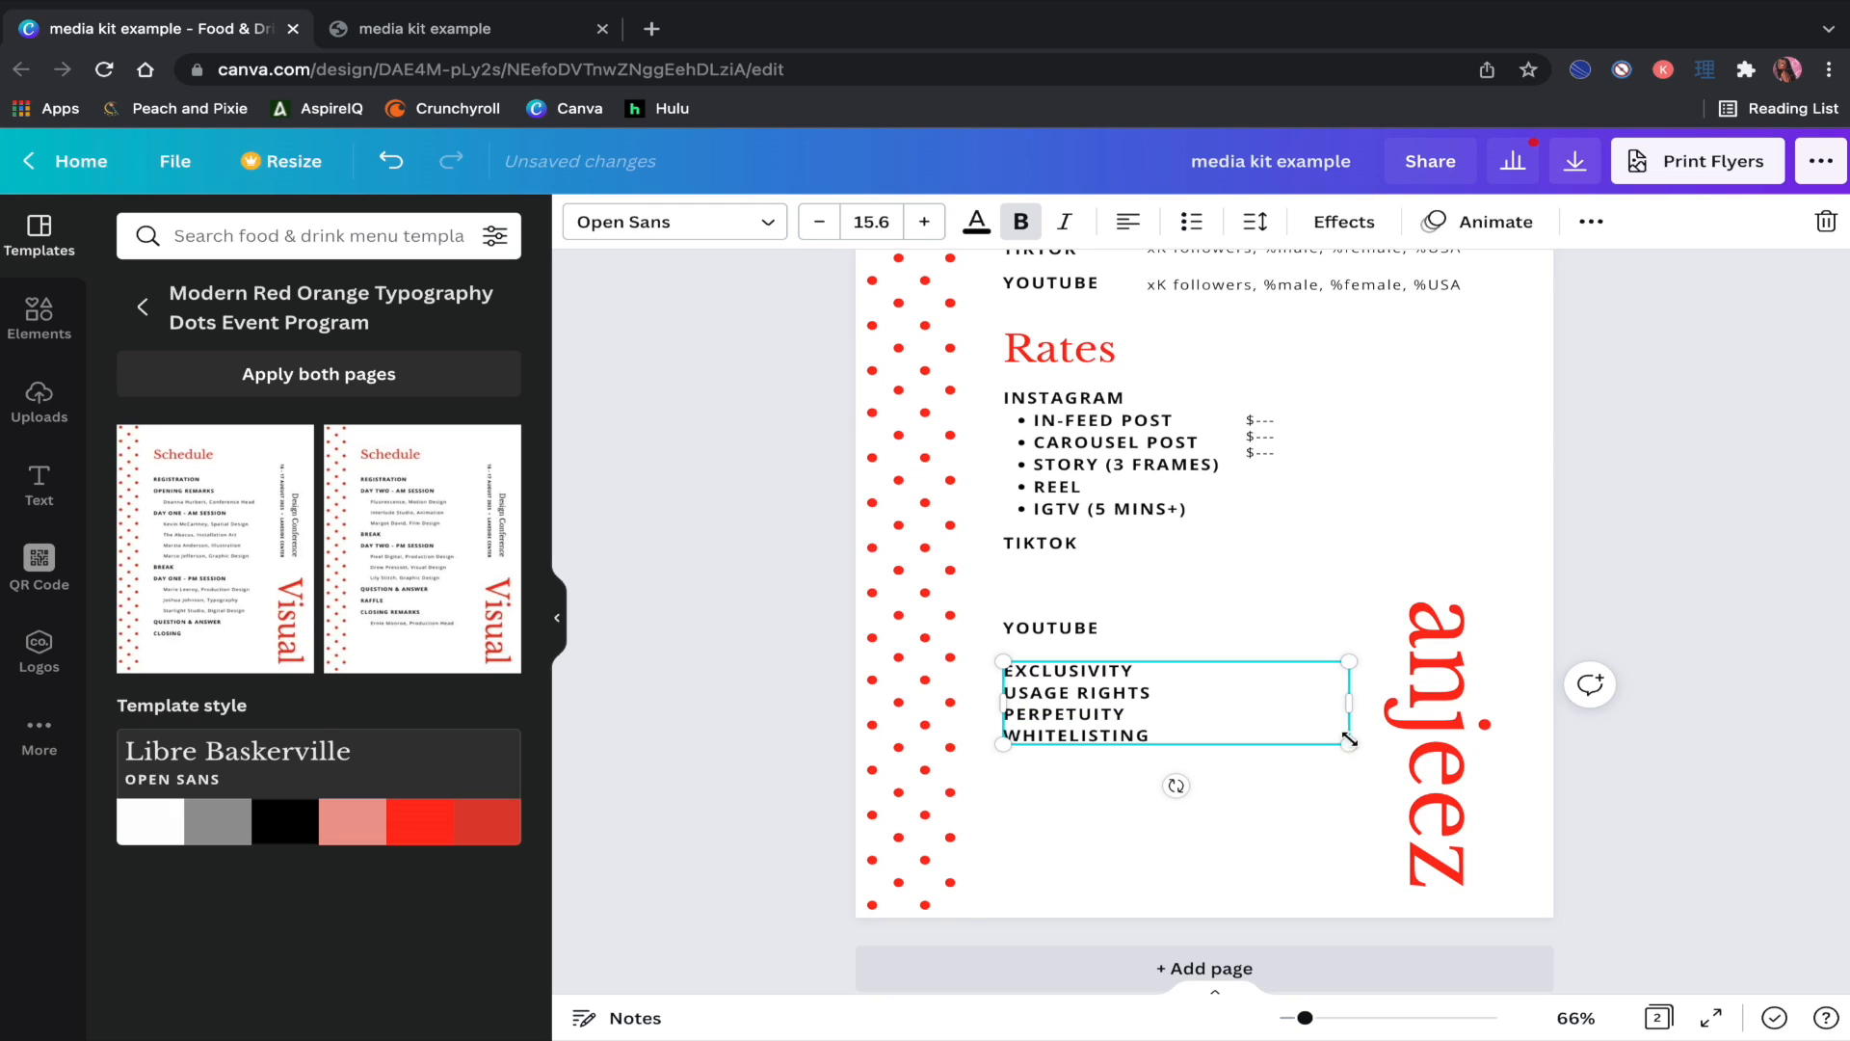
pyautogui.moveTo(1349, 709); pyautogui.dragTo(1205, 712)
pyautogui.click(1712, 666)
# Step: Change a price placeholder to %, and line the next placeholder up with PERPETUITY
pyautogui.click(1274, 439)
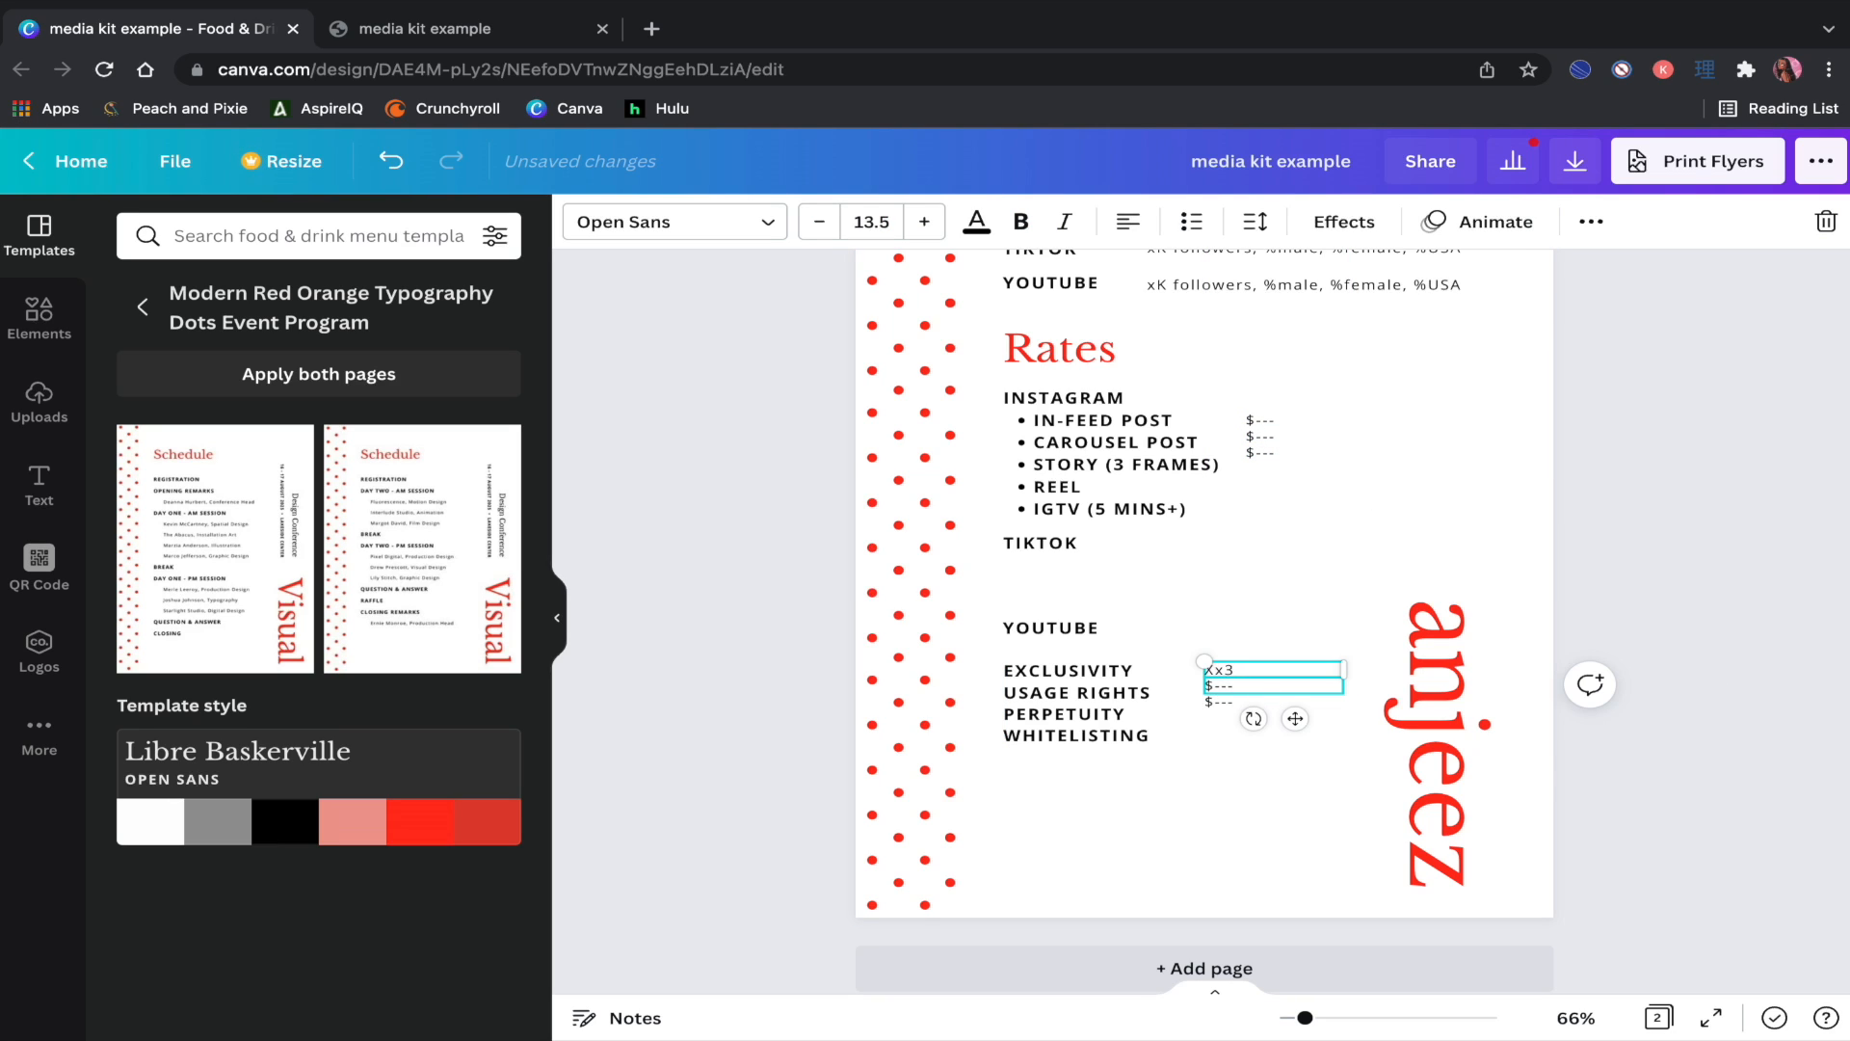
pyautogui.doubleClick(1257, 686)
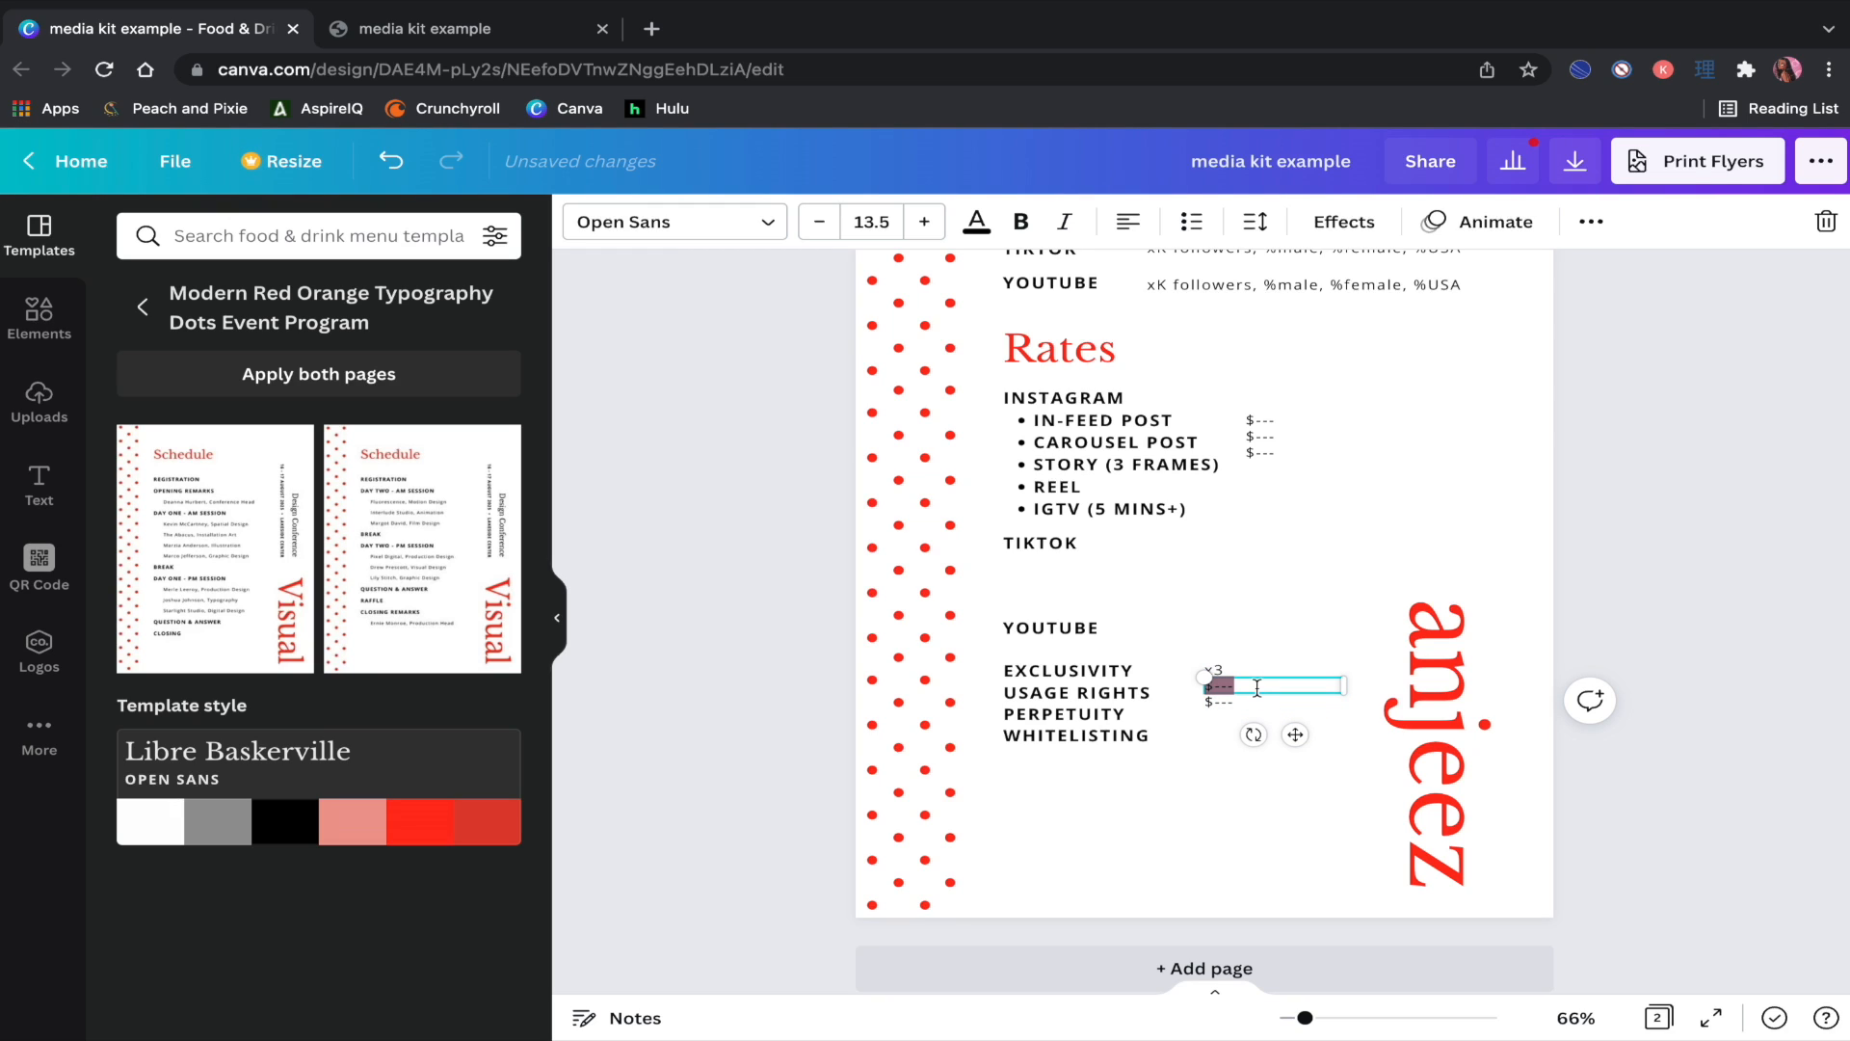
pyautogui.write('%')
pyautogui.click(1228, 709)
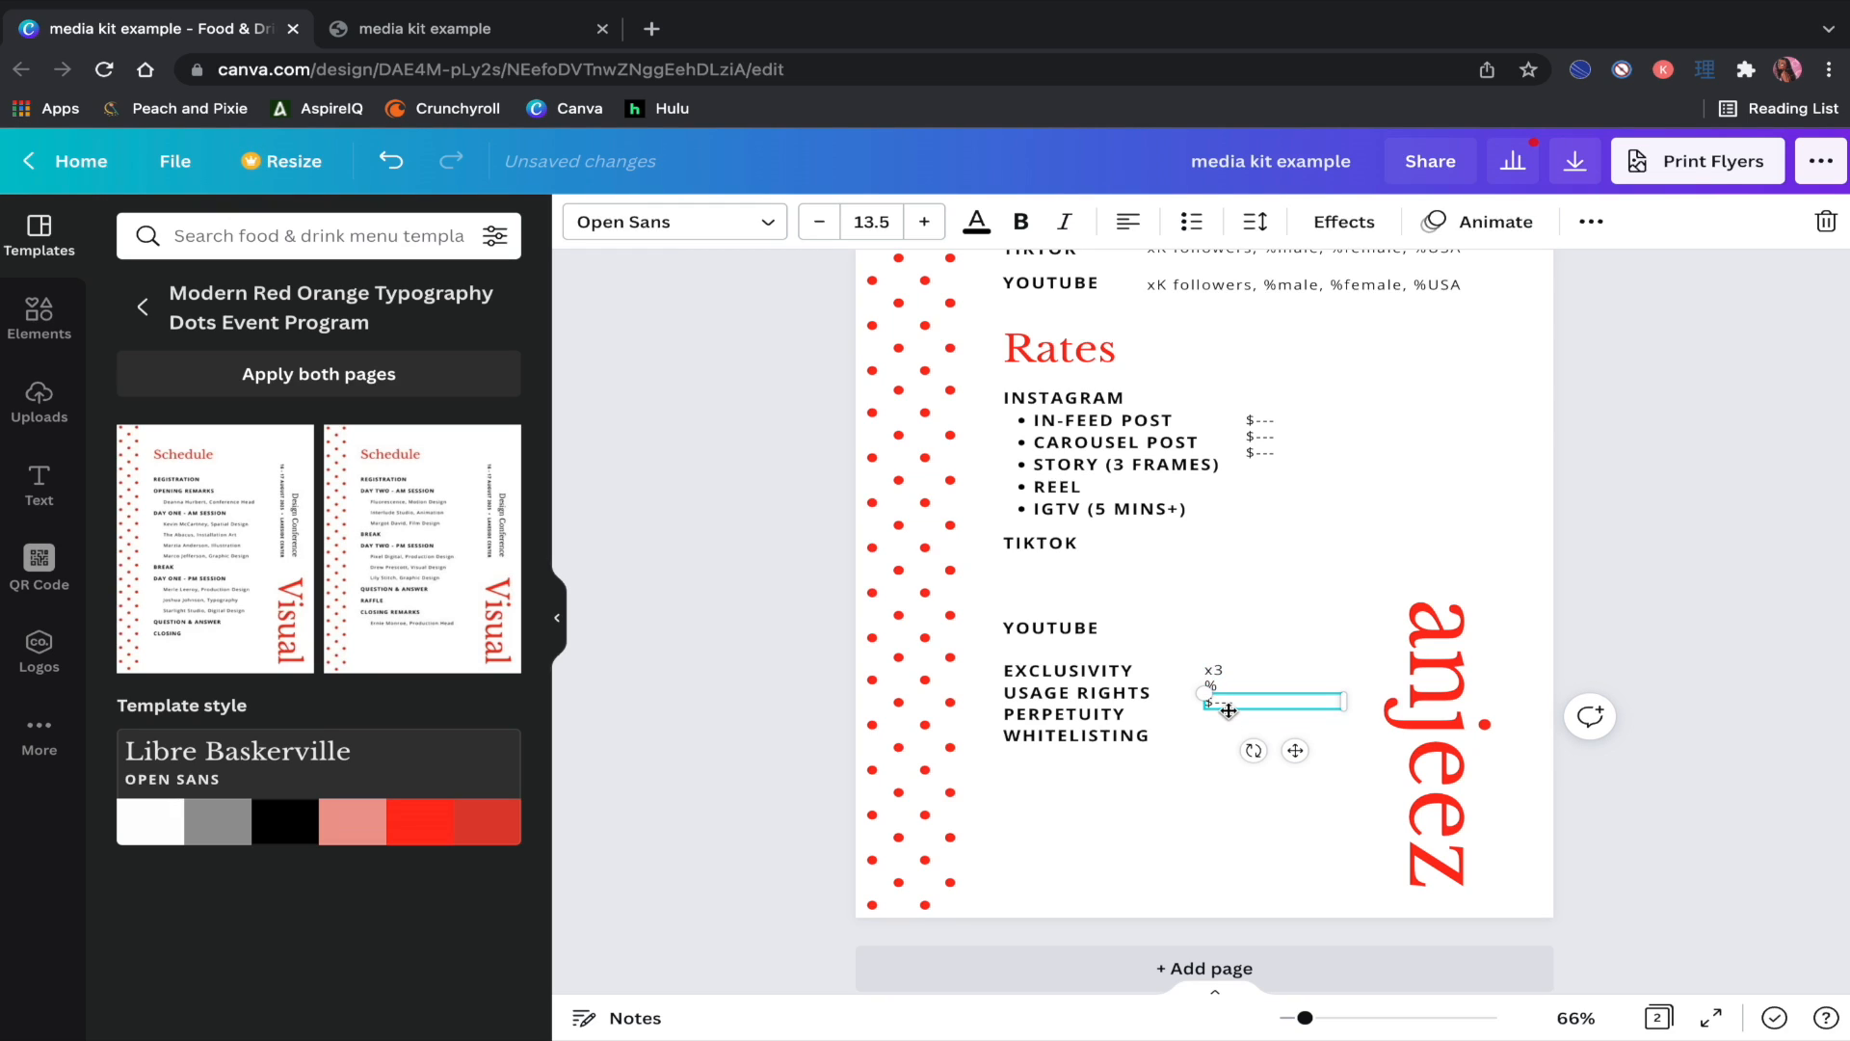
pyautogui.moveTo(1295, 751); pyautogui.dragTo(1291, 762)
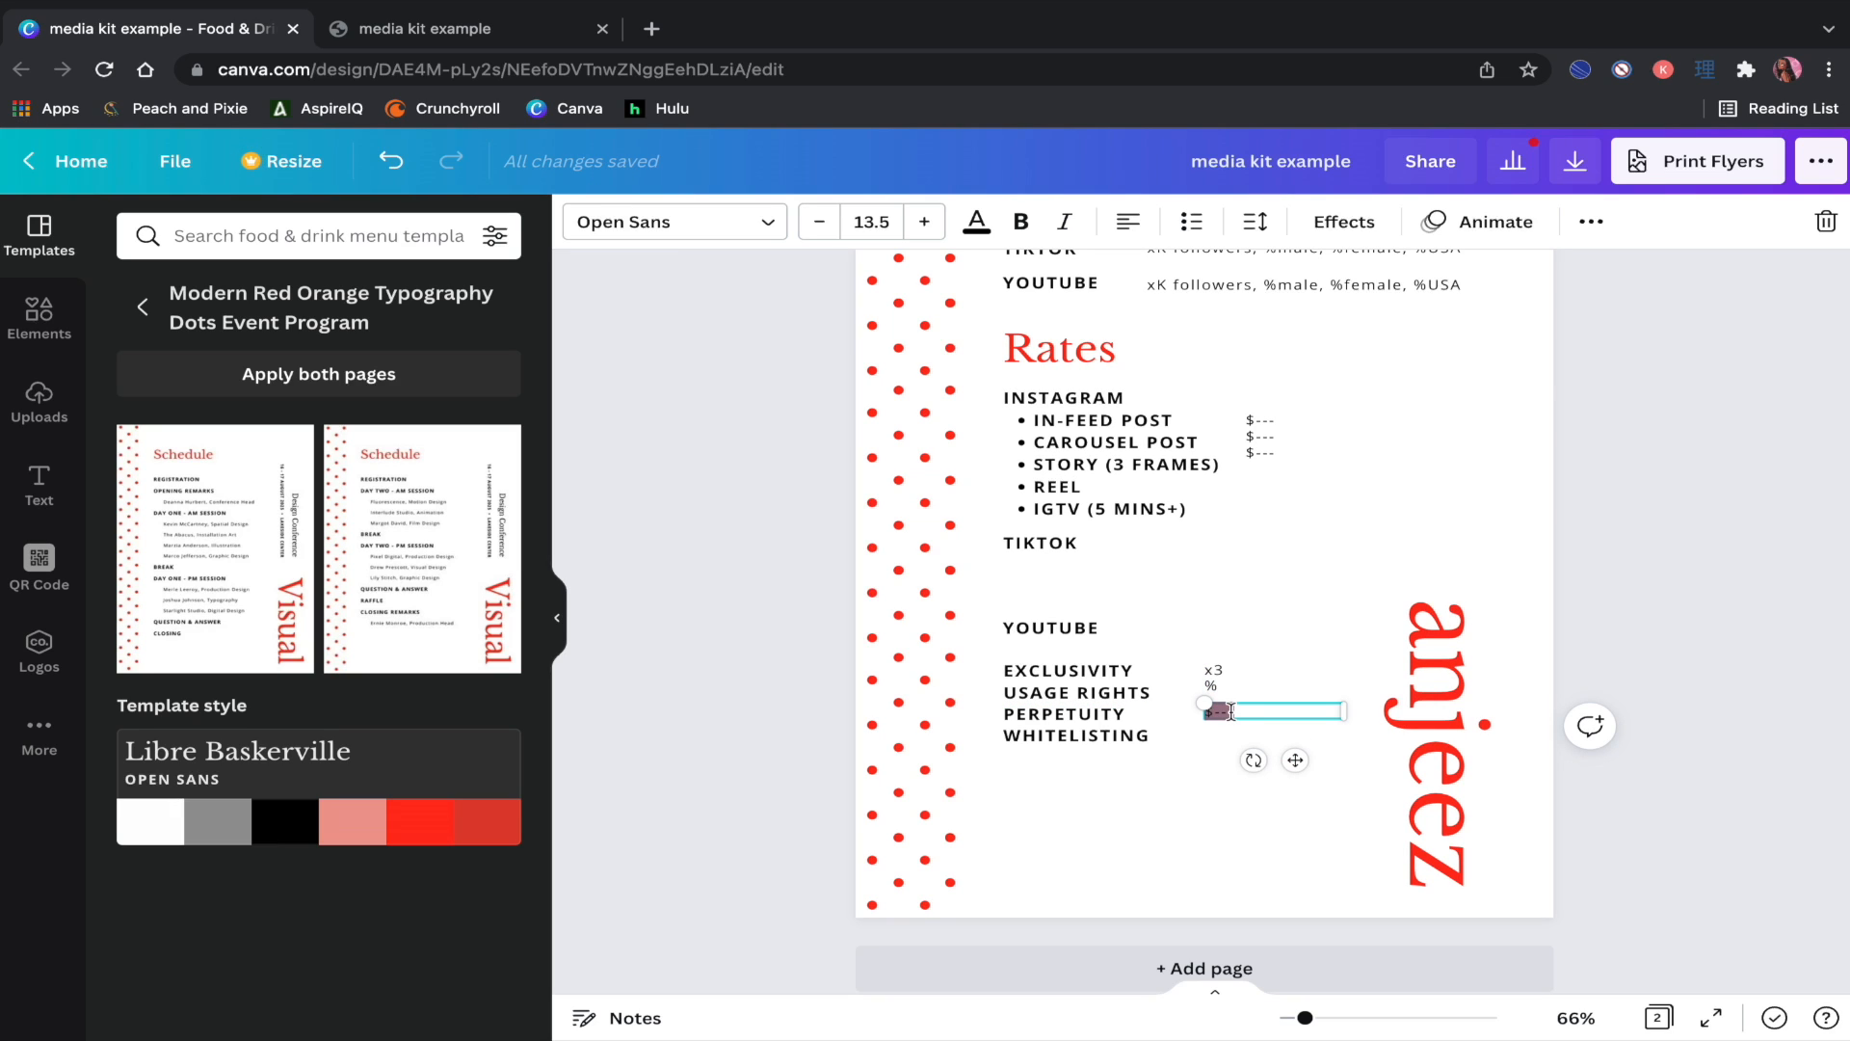
# Step: Enter x3 in the price placeholder and retitle the red heading 'Past Clients'
pyautogui.write('x3')
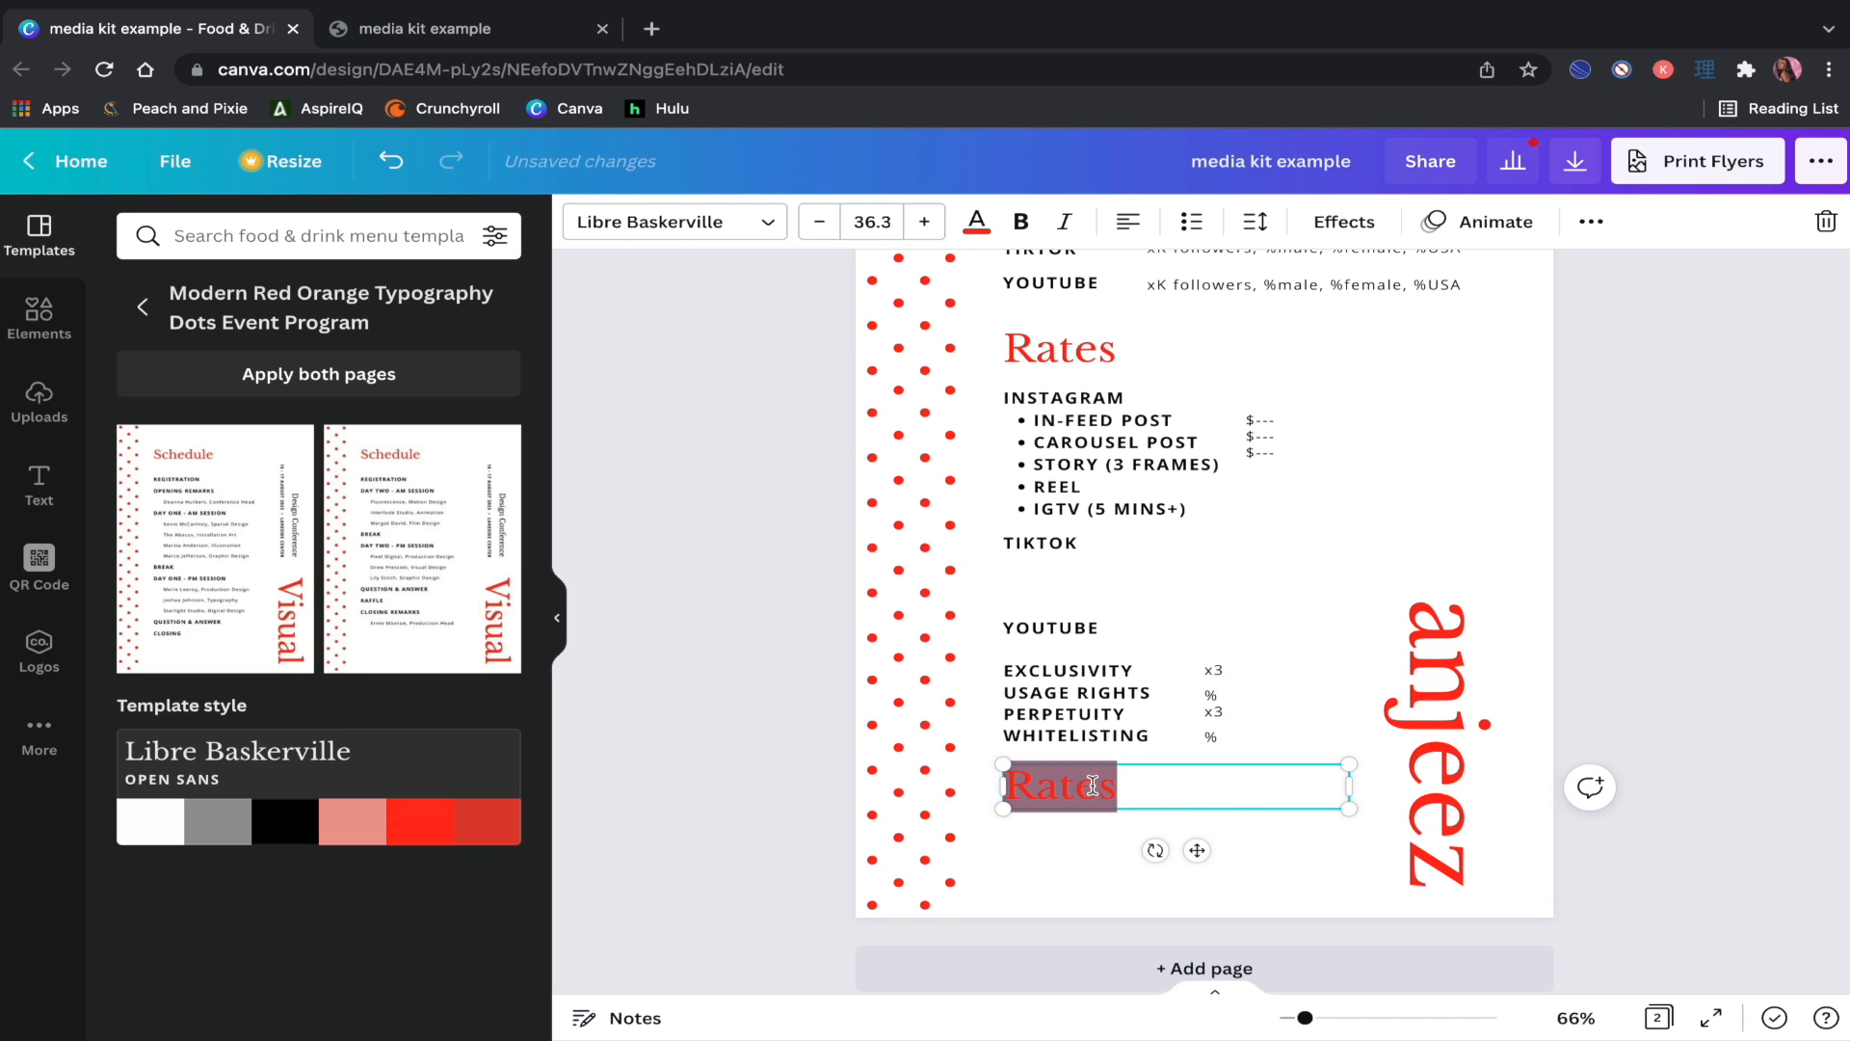
pyautogui.write('Past Client')
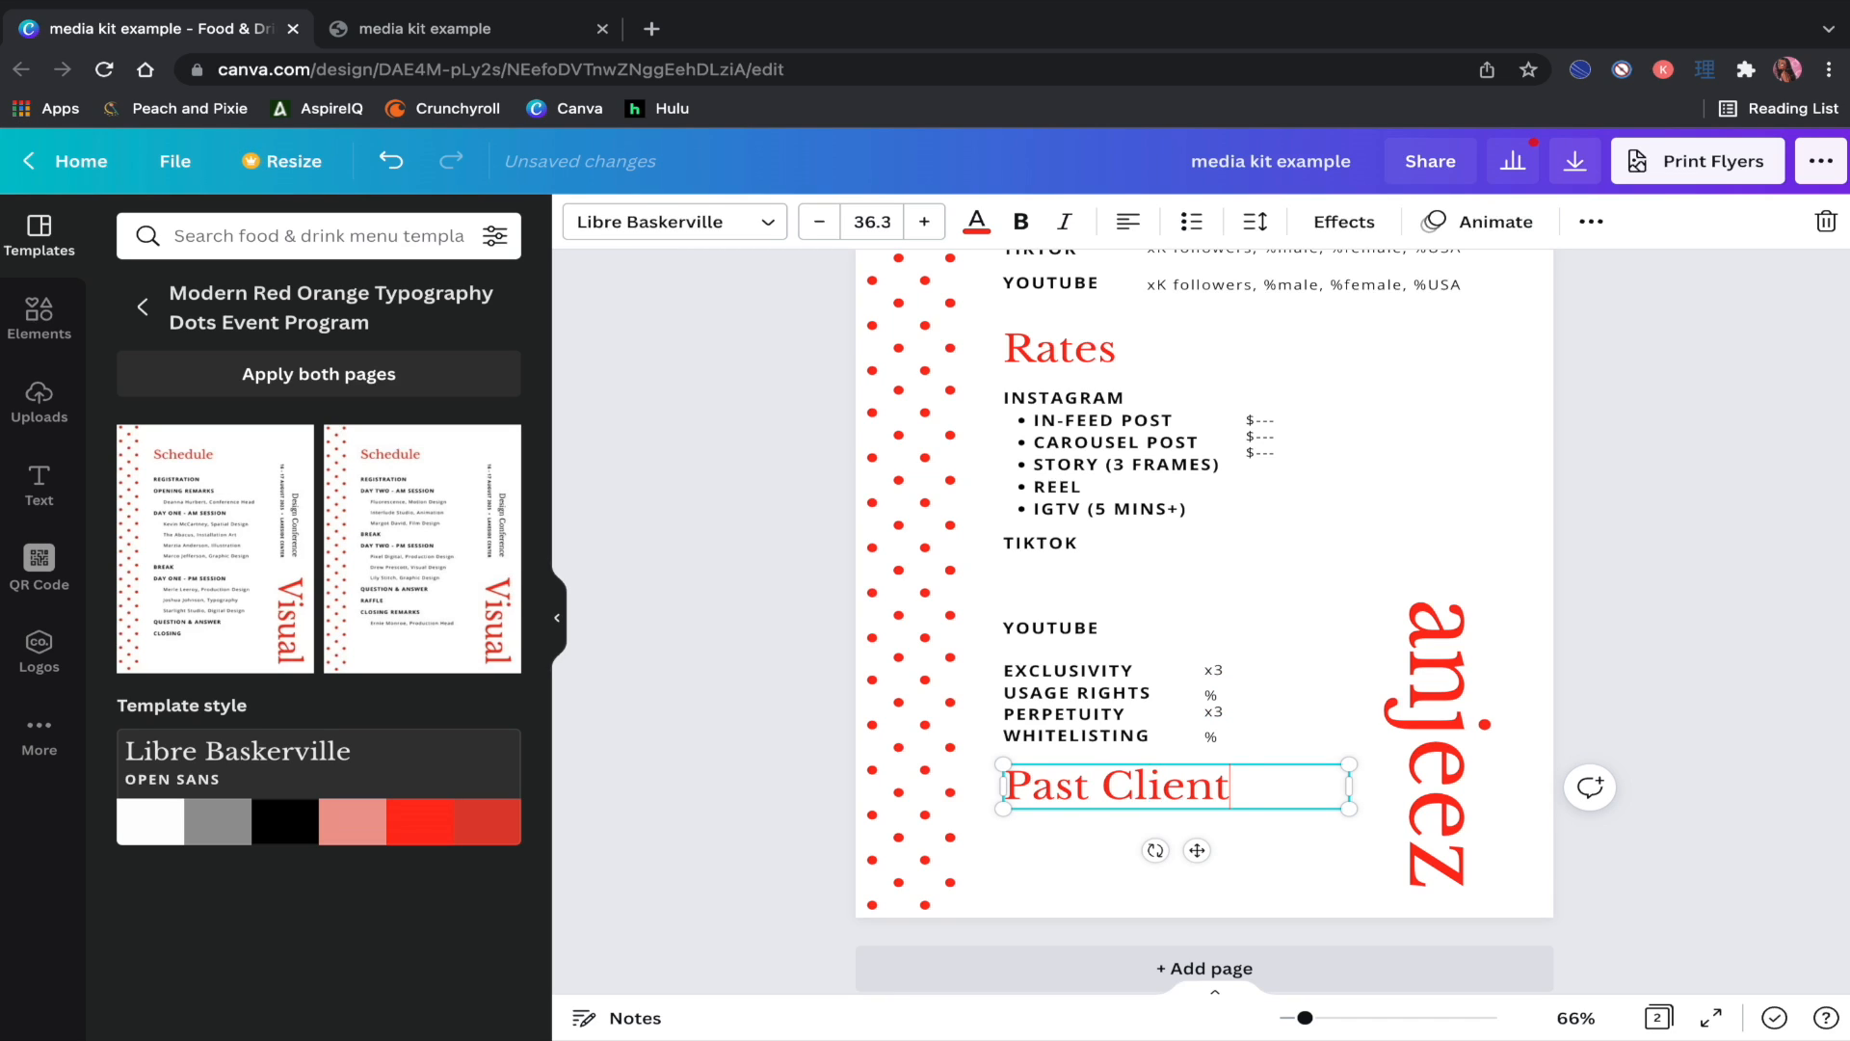
pyautogui.write('s')
pyautogui.click(1689, 677)
# Step: Duplicate the usage-terms box below Past Clients and replace its text with 'LIST BRANDS'
pyautogui.click(1090, 675)
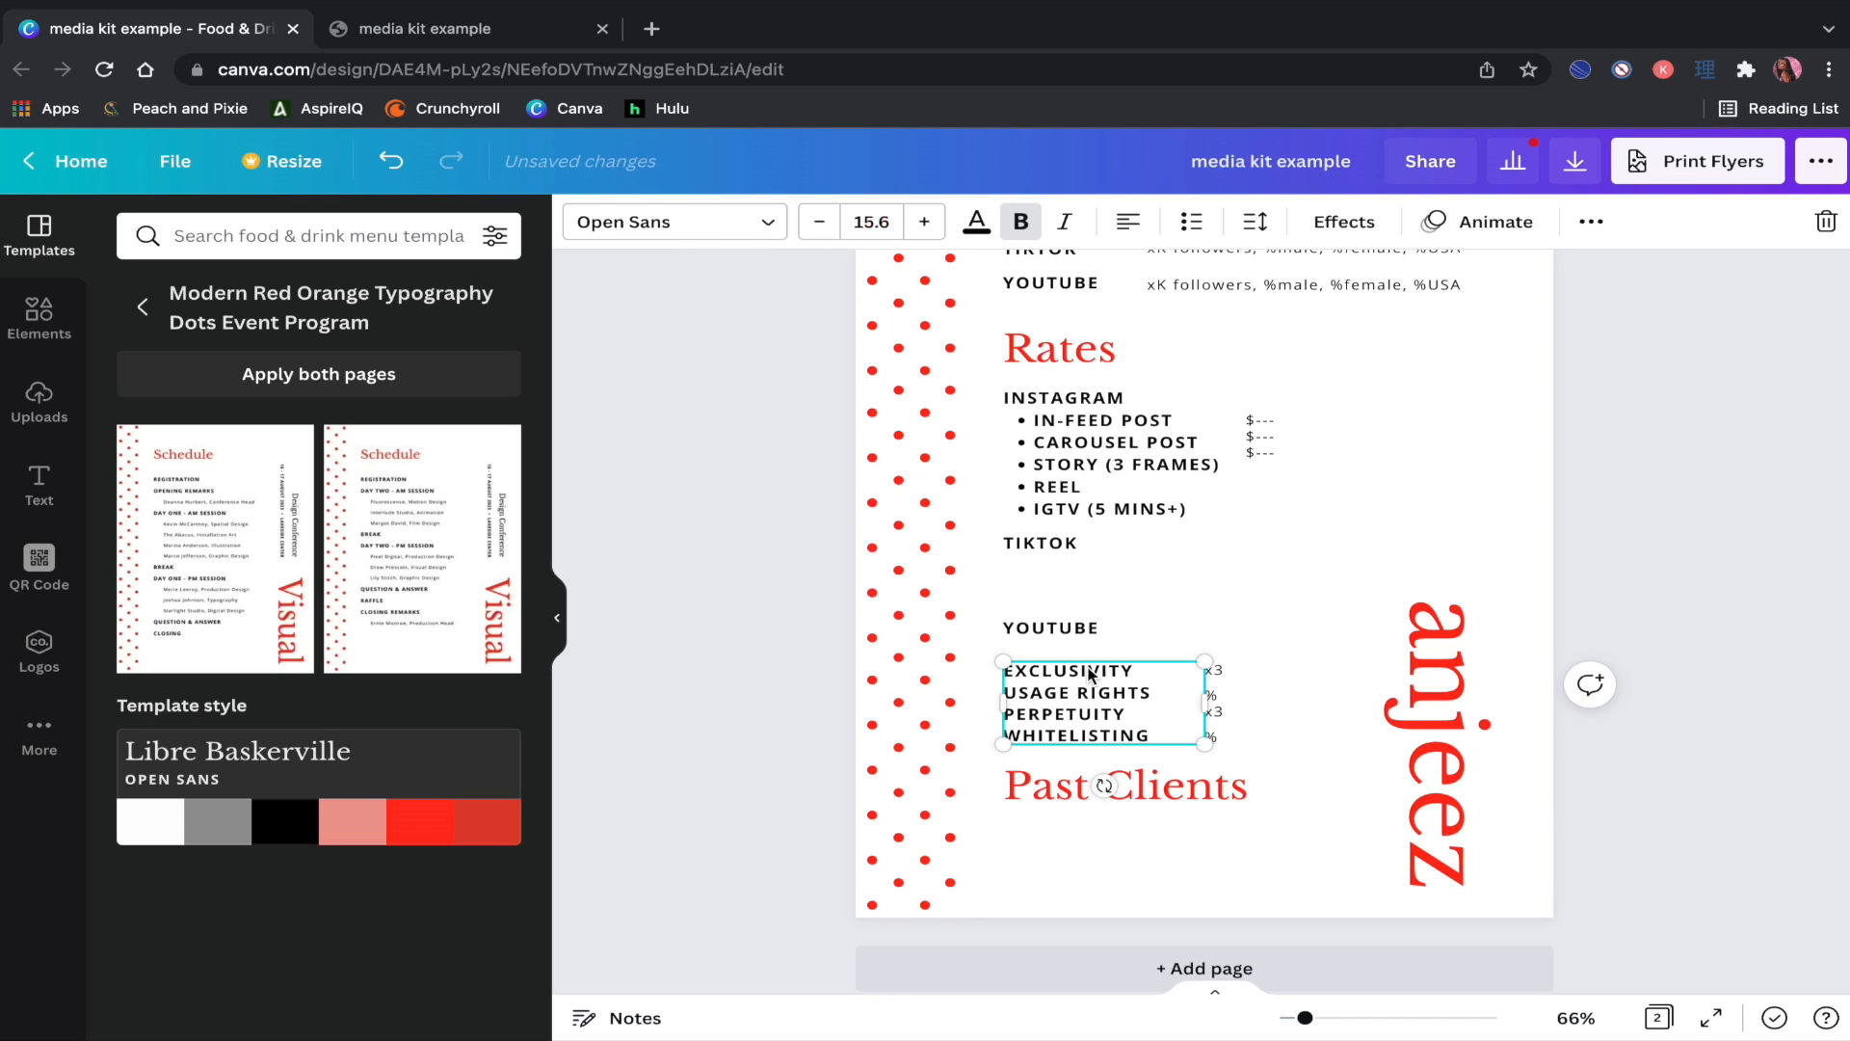
pyautogui.click(1591, 221)
pyautogui.click(1581, 277)
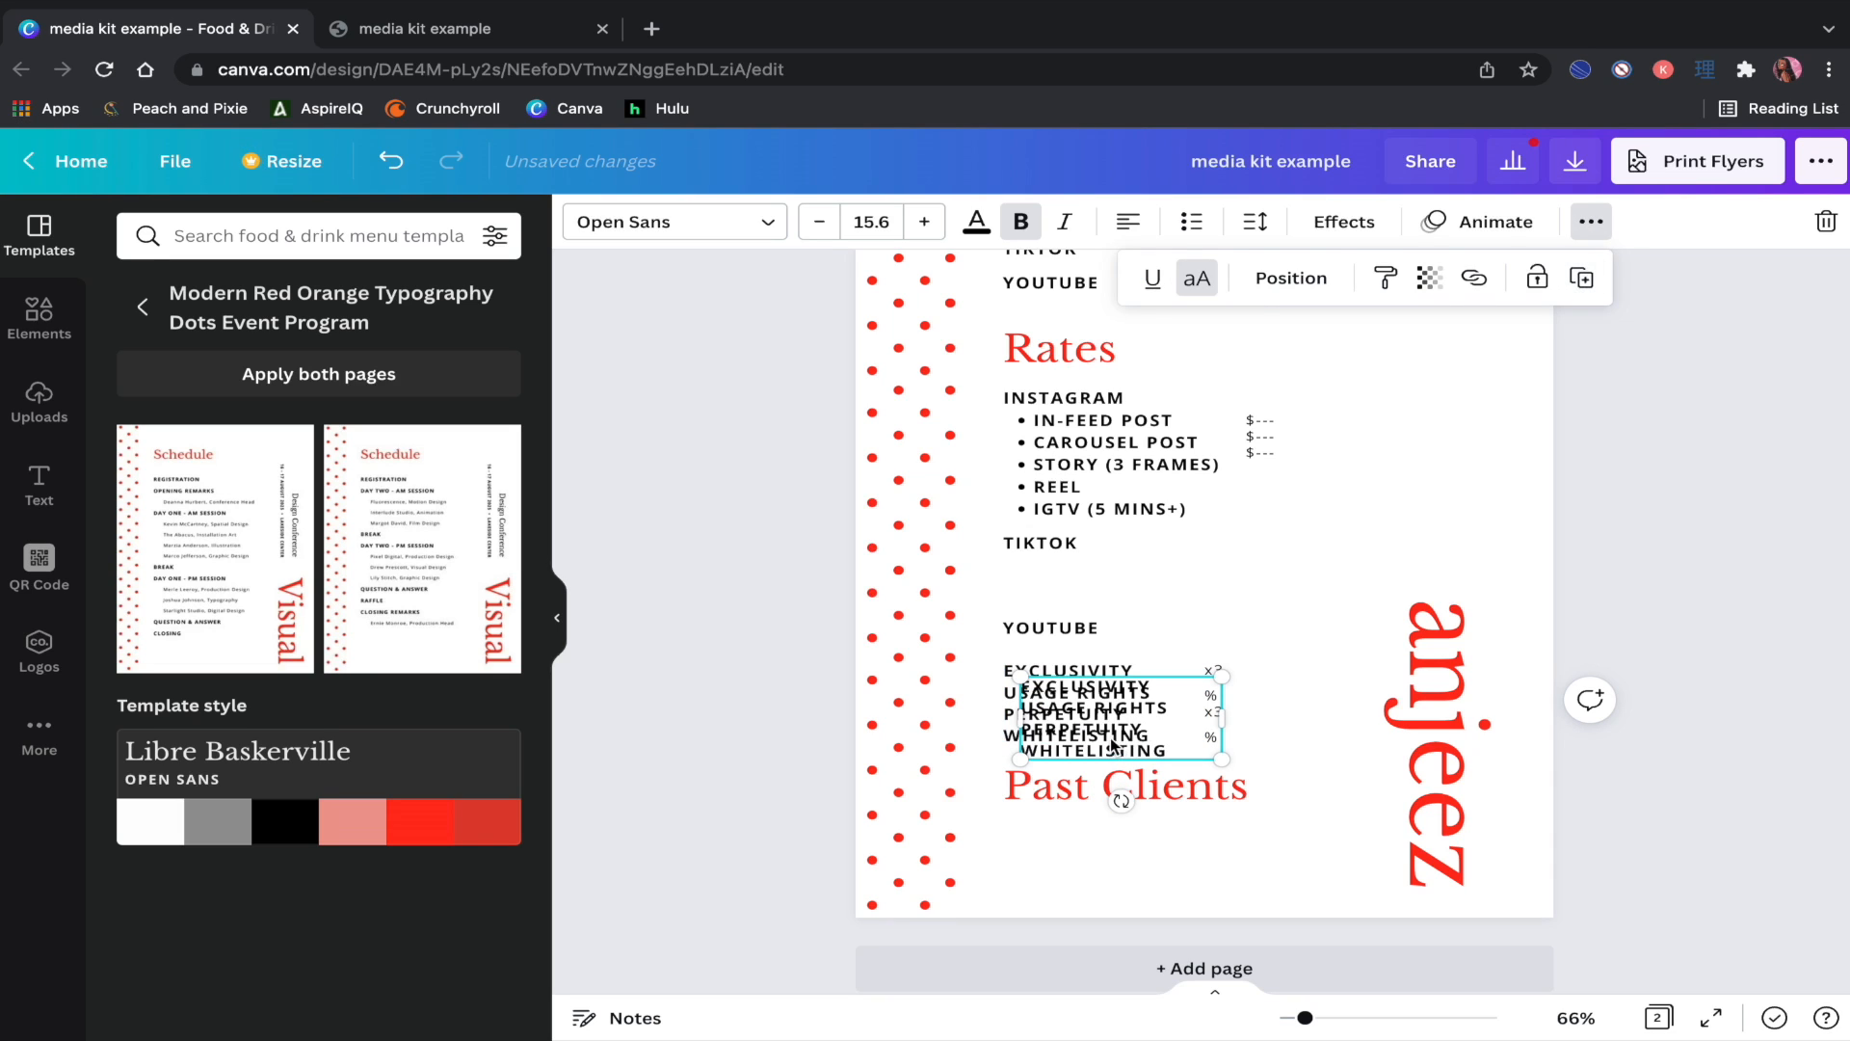
pyautogui.moveTo(1118, 750); pyautogui.dragTo(1098, 882)
pyautogui.doubleClick(1098, 883)
pyautogui.hotkey('ctrl', 'a')
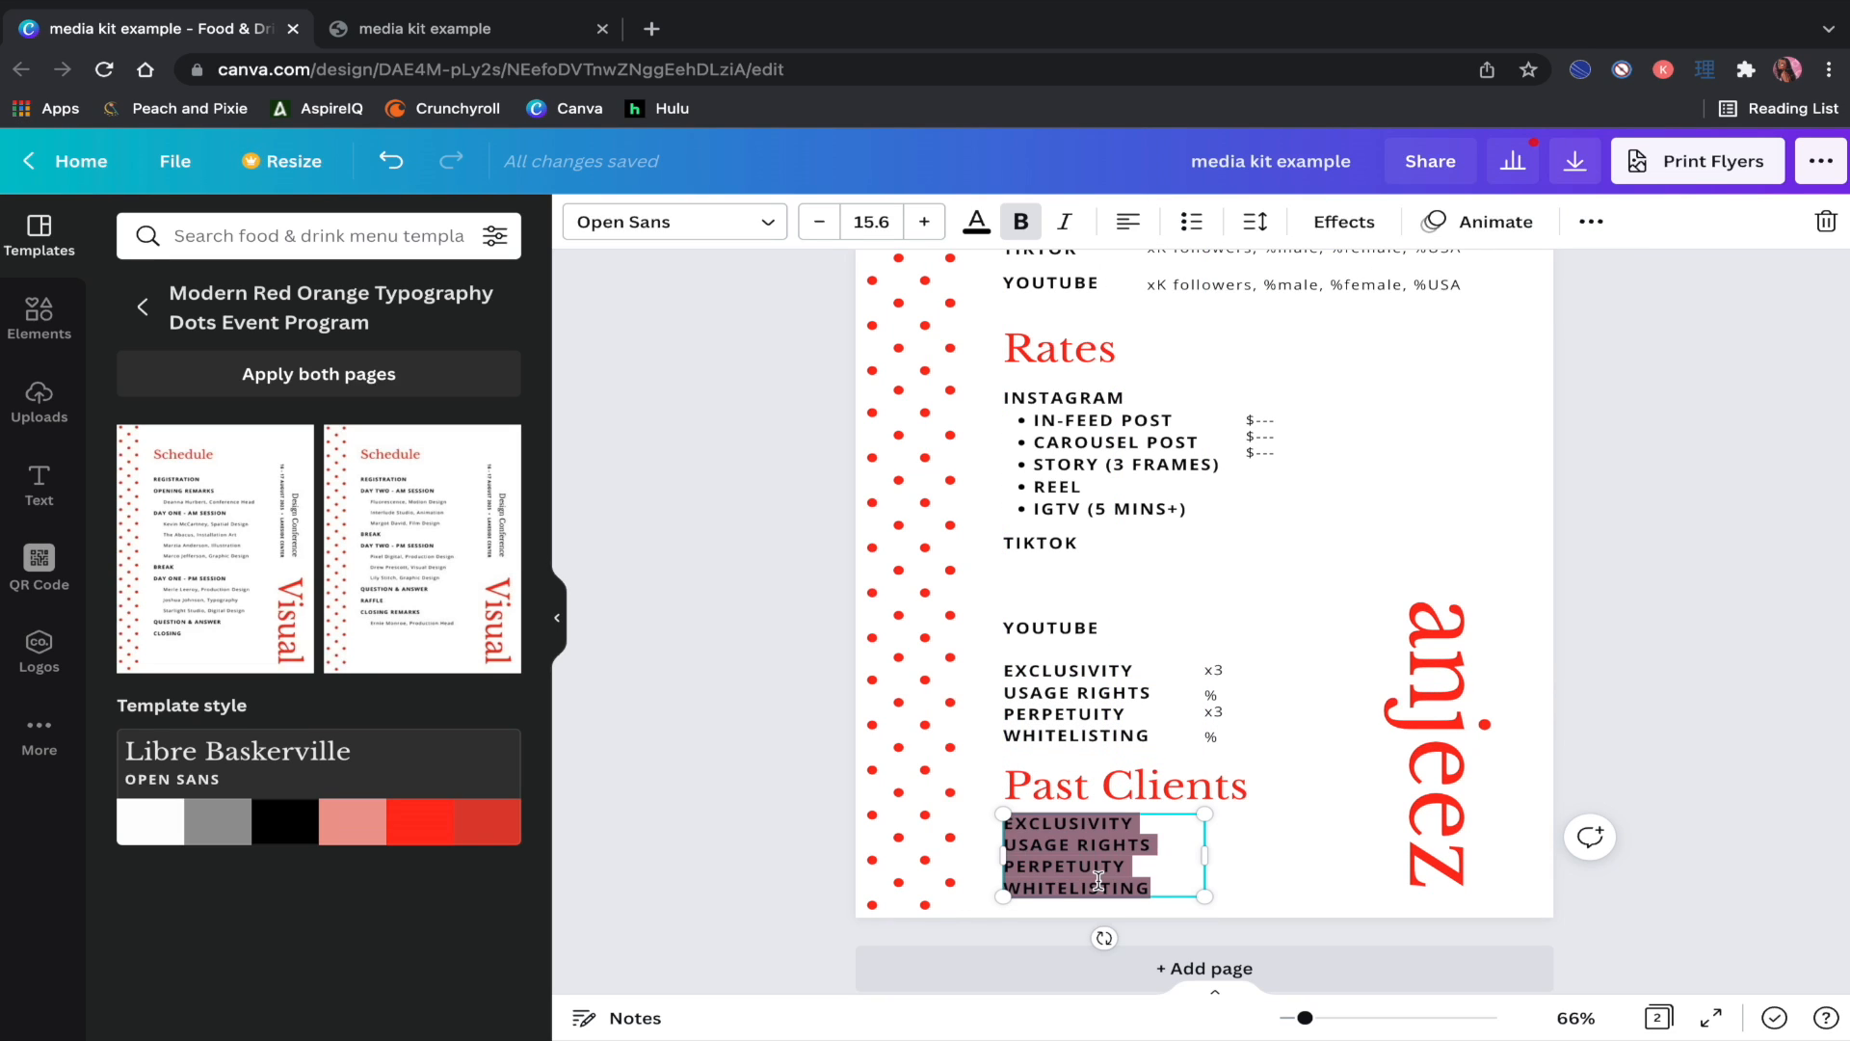
pyautogui.write('LIST BR')
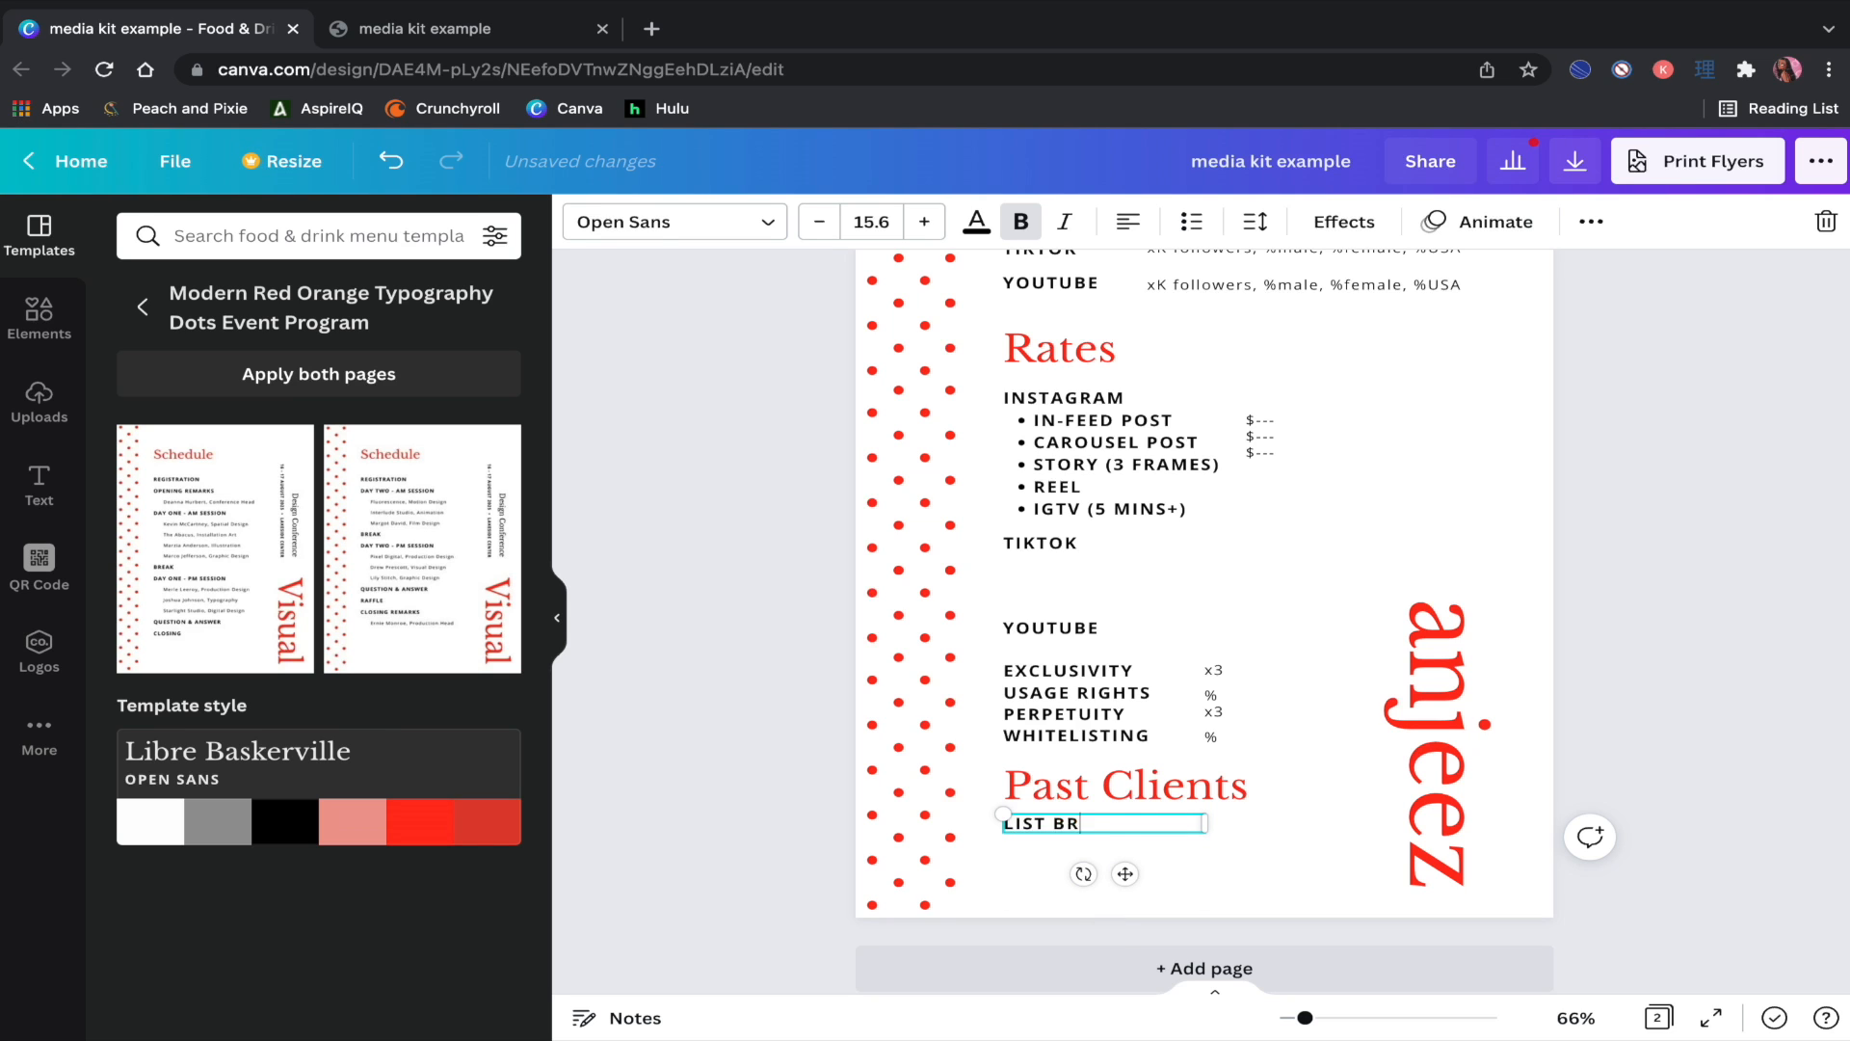
pyautogui.write('ANDS')
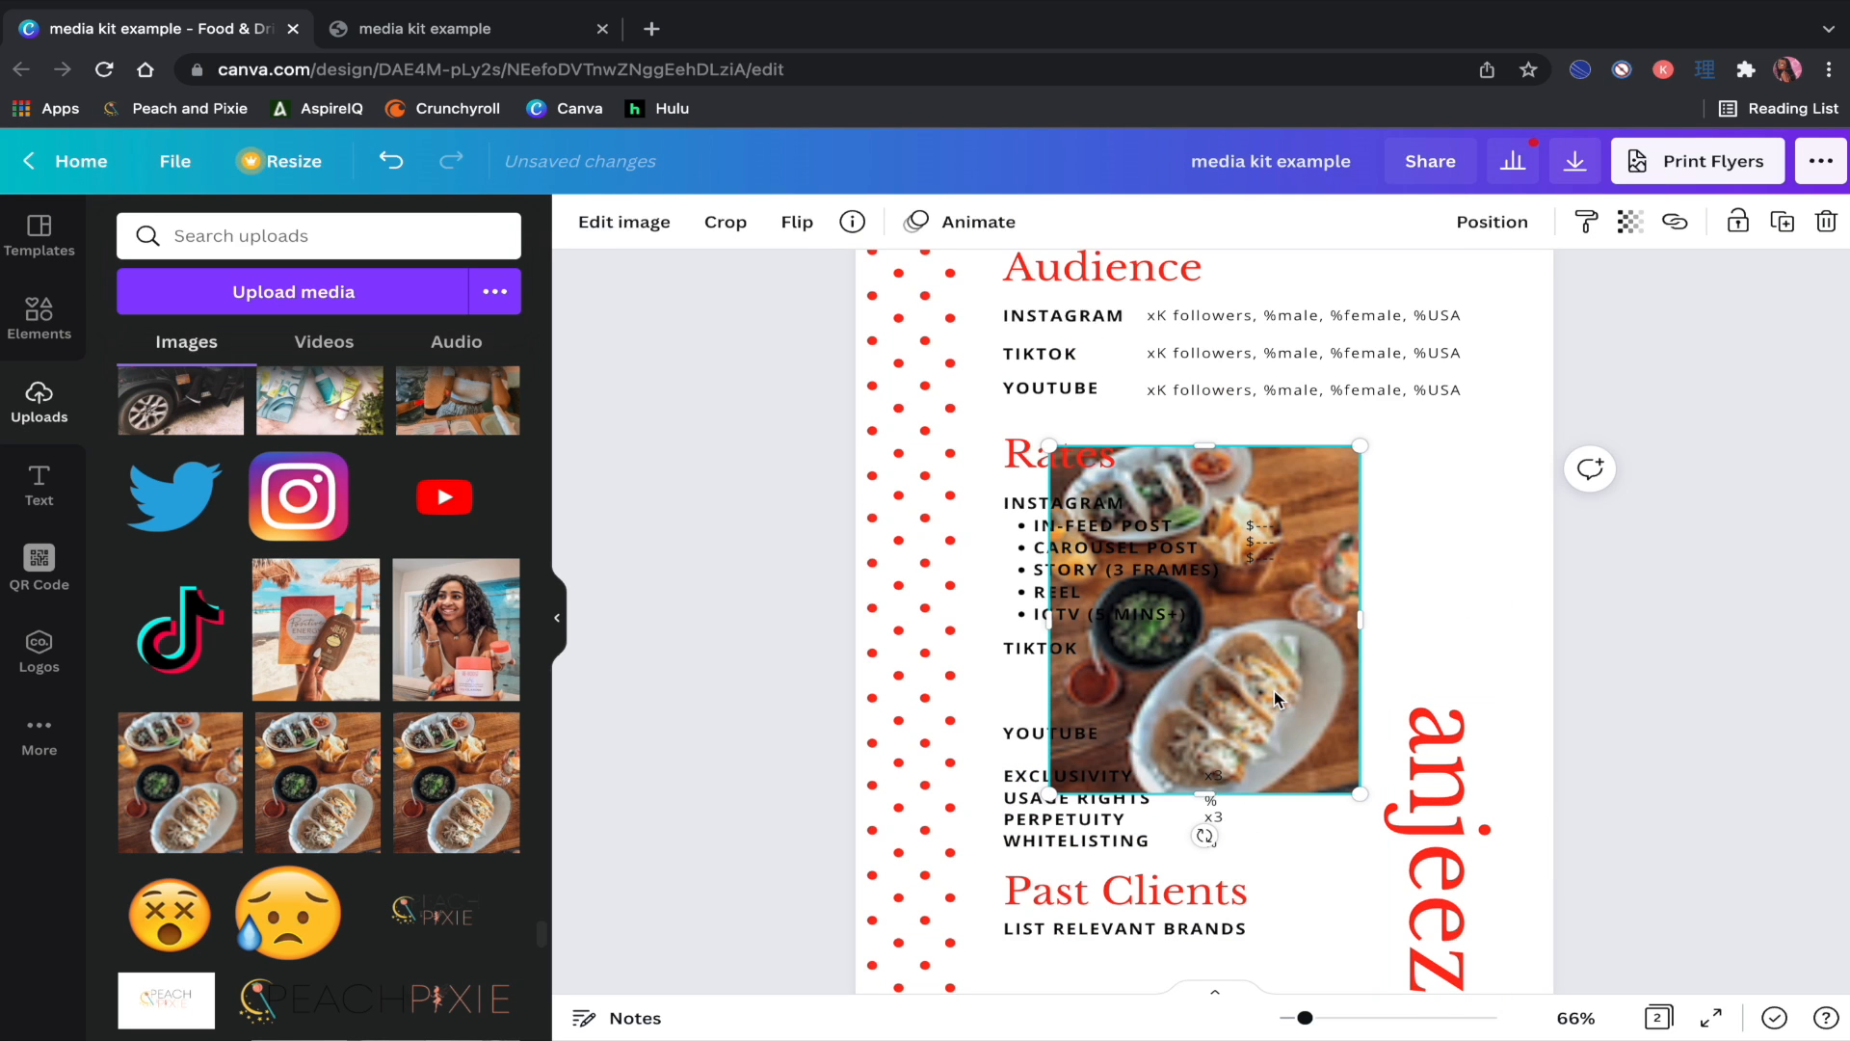
# Step: Move the taco photo beside the Rates list, shrink it, and align it to the guide
pyautogui.moveTo(1274, 690); pyautogui.dragTo(1515, 687)
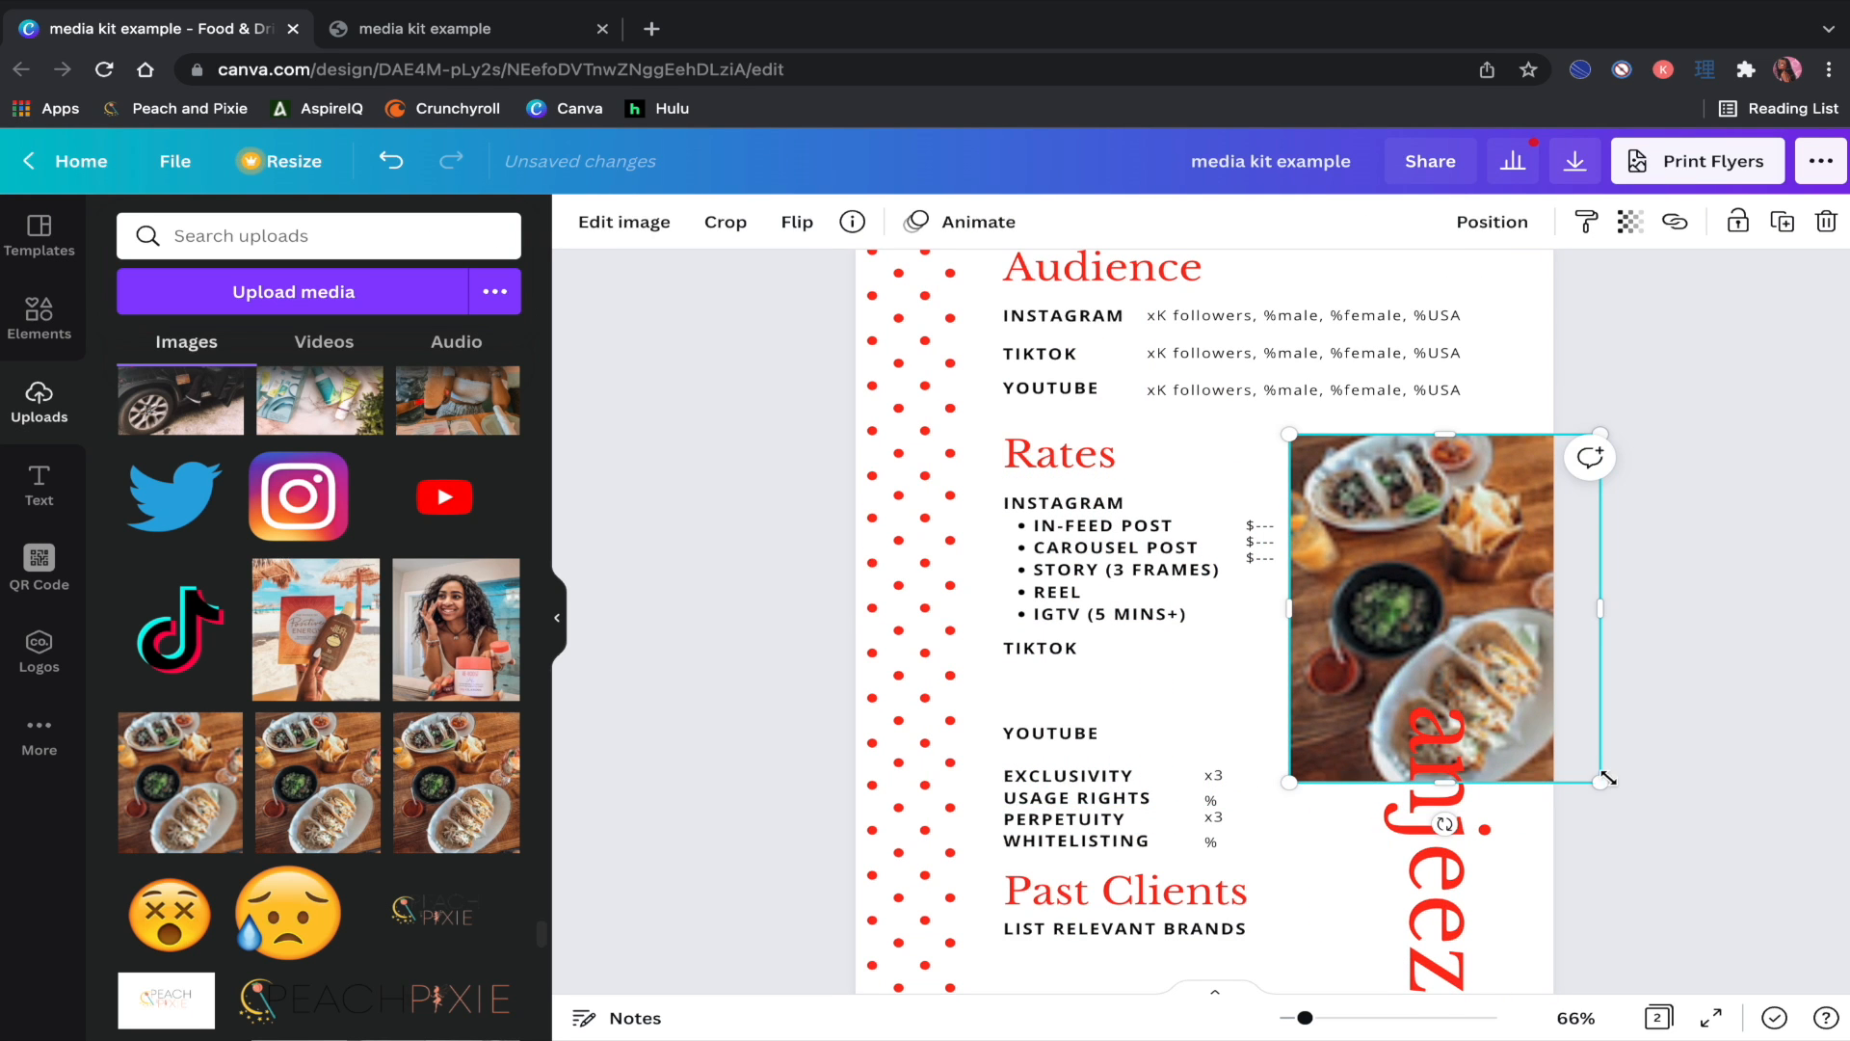
pyautogui.moveTo(1605, 780); pyautogui.dragTo(1506, 676)
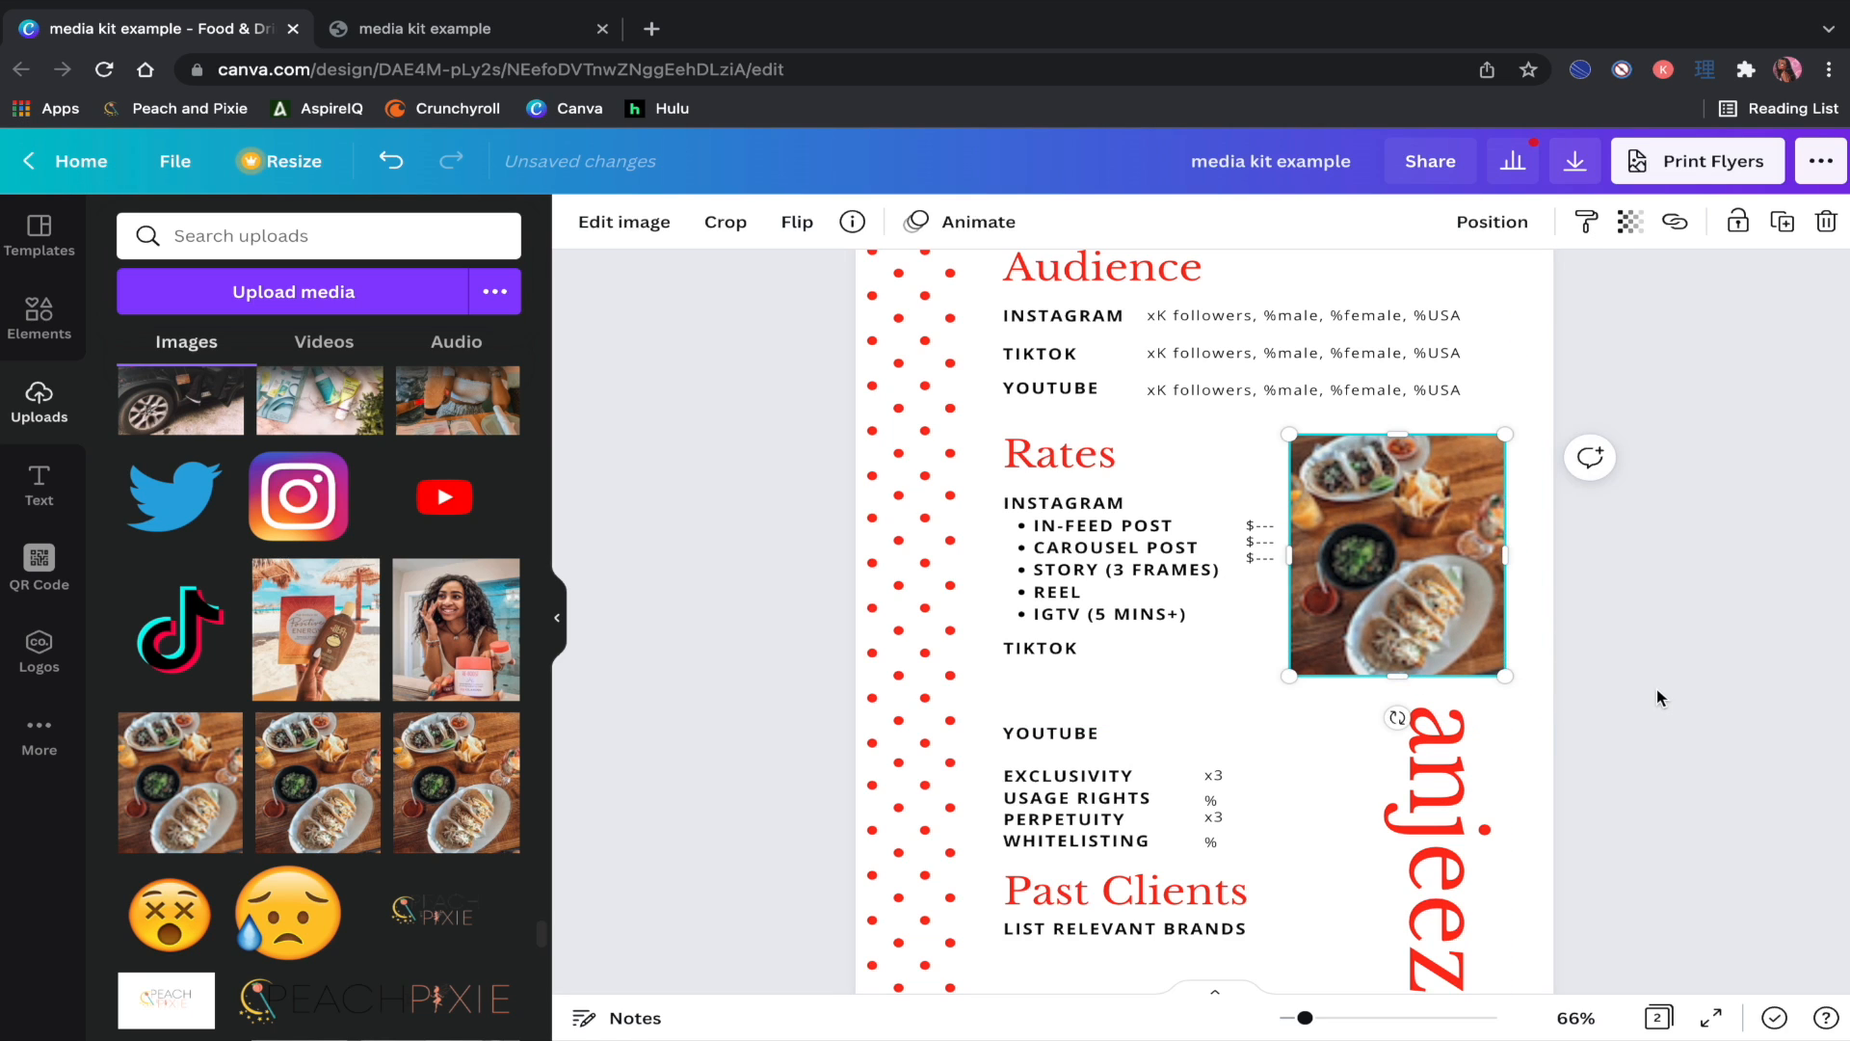
pyautogui.click(1660, 698)
pyautogui.moveTo(1362, 575); pyautogui.dragTo(1374, 577)
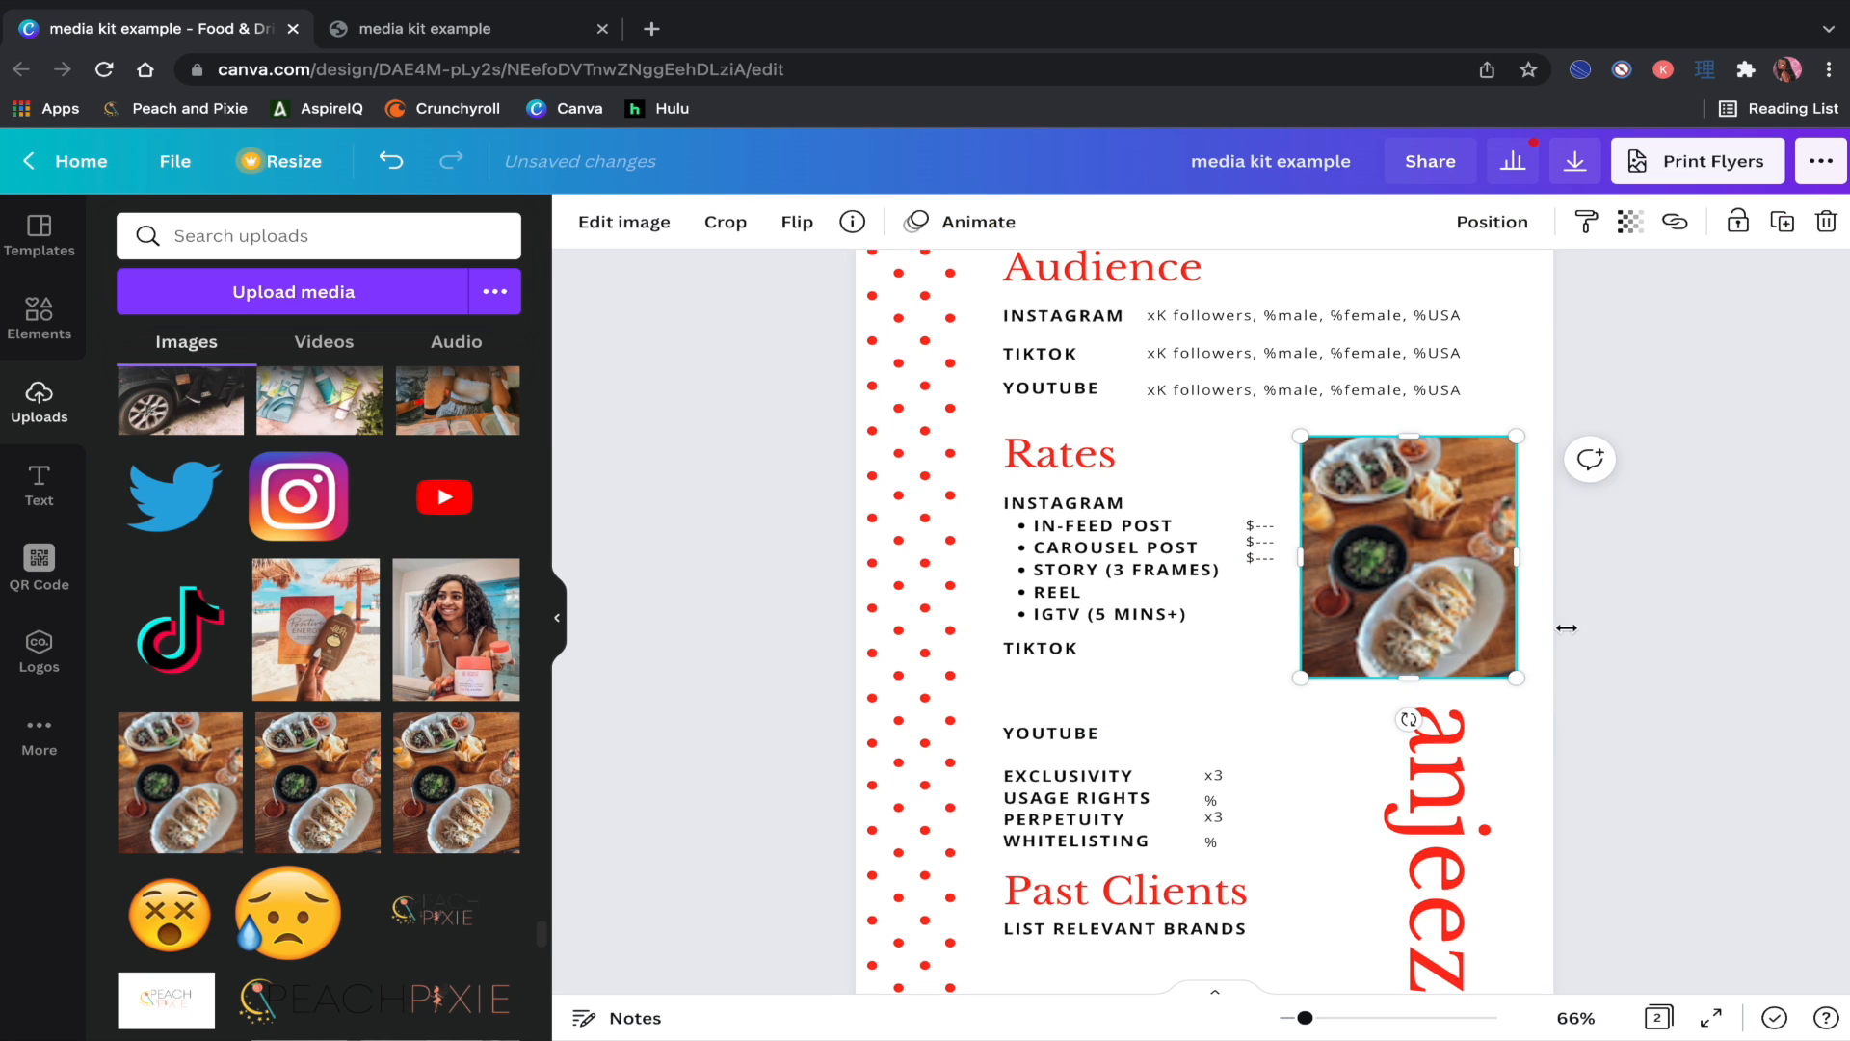
pyautogui.click(1658, 675)
# Step: Add the Twitter bird image from Uploads and shrink it near the Audience heading
pyautogui.scroll(1, 1657, 673)
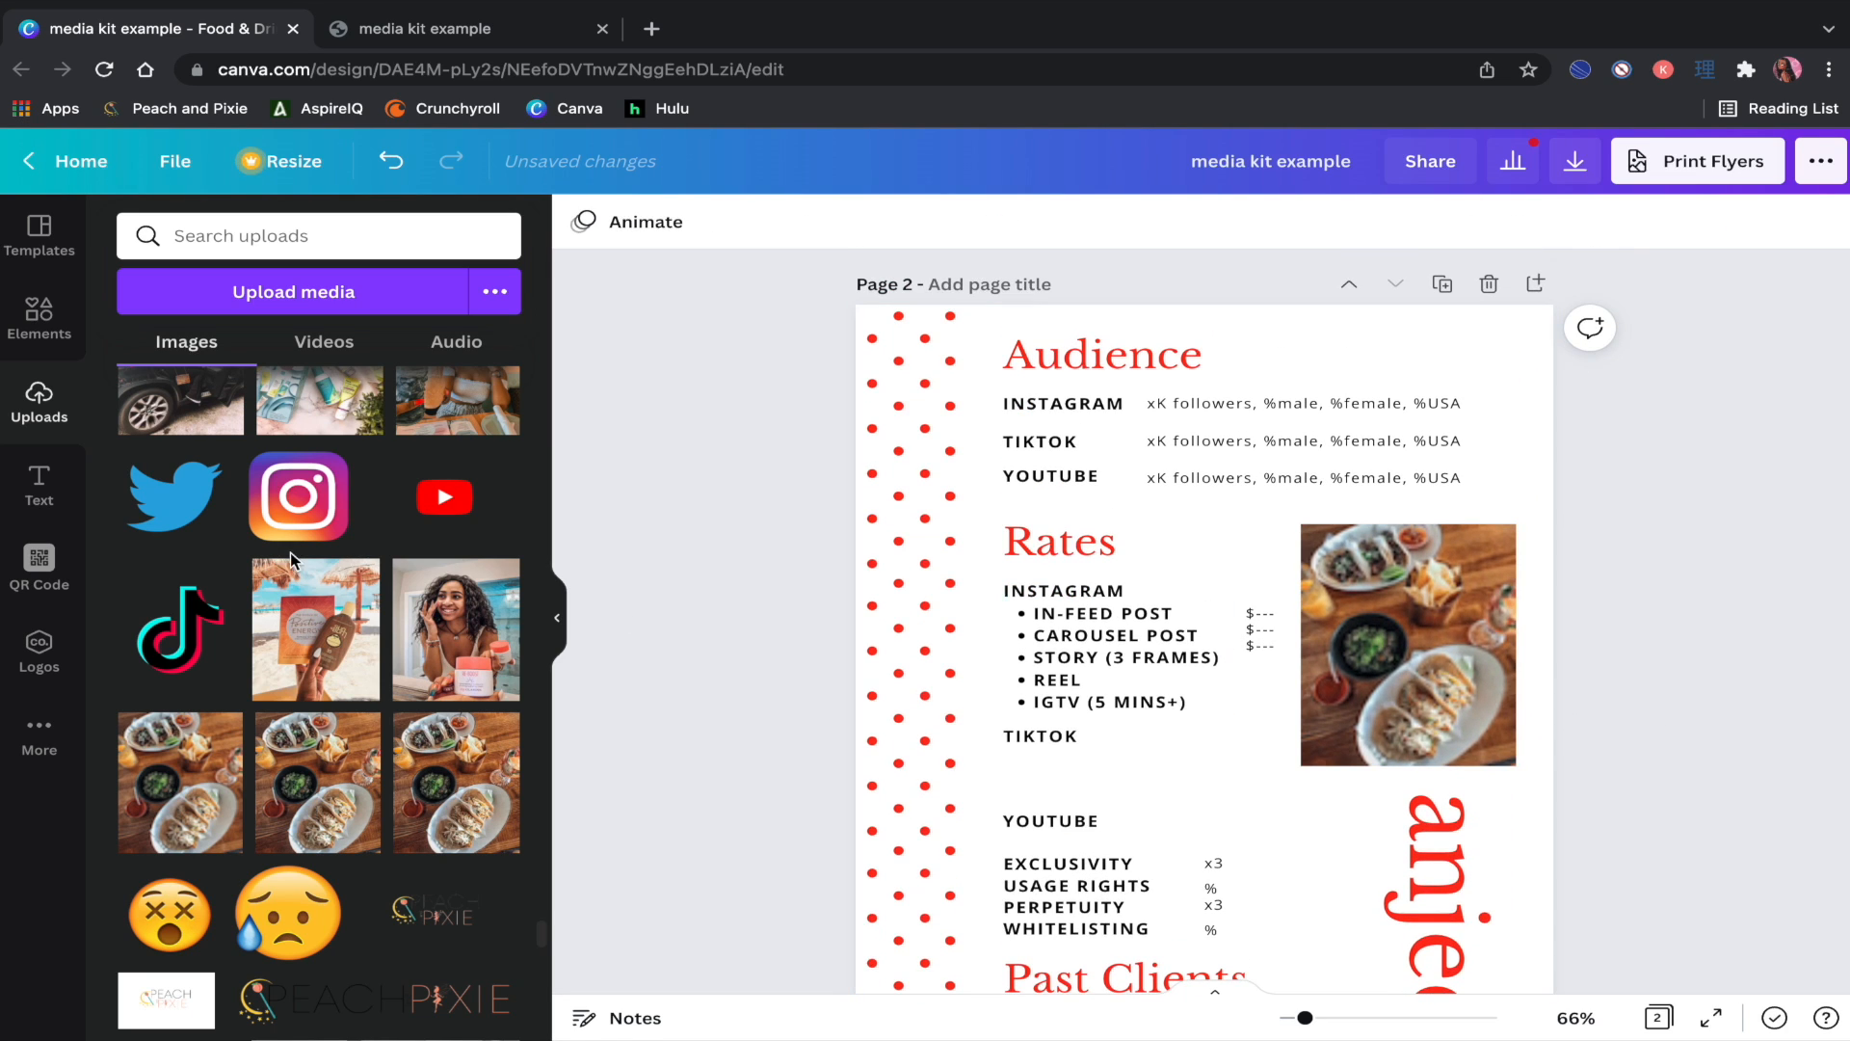
pyautogui.click(173, 497)
pyautogui.moveTo(1402, 879); pyautogui.dragTo(1268, 376)
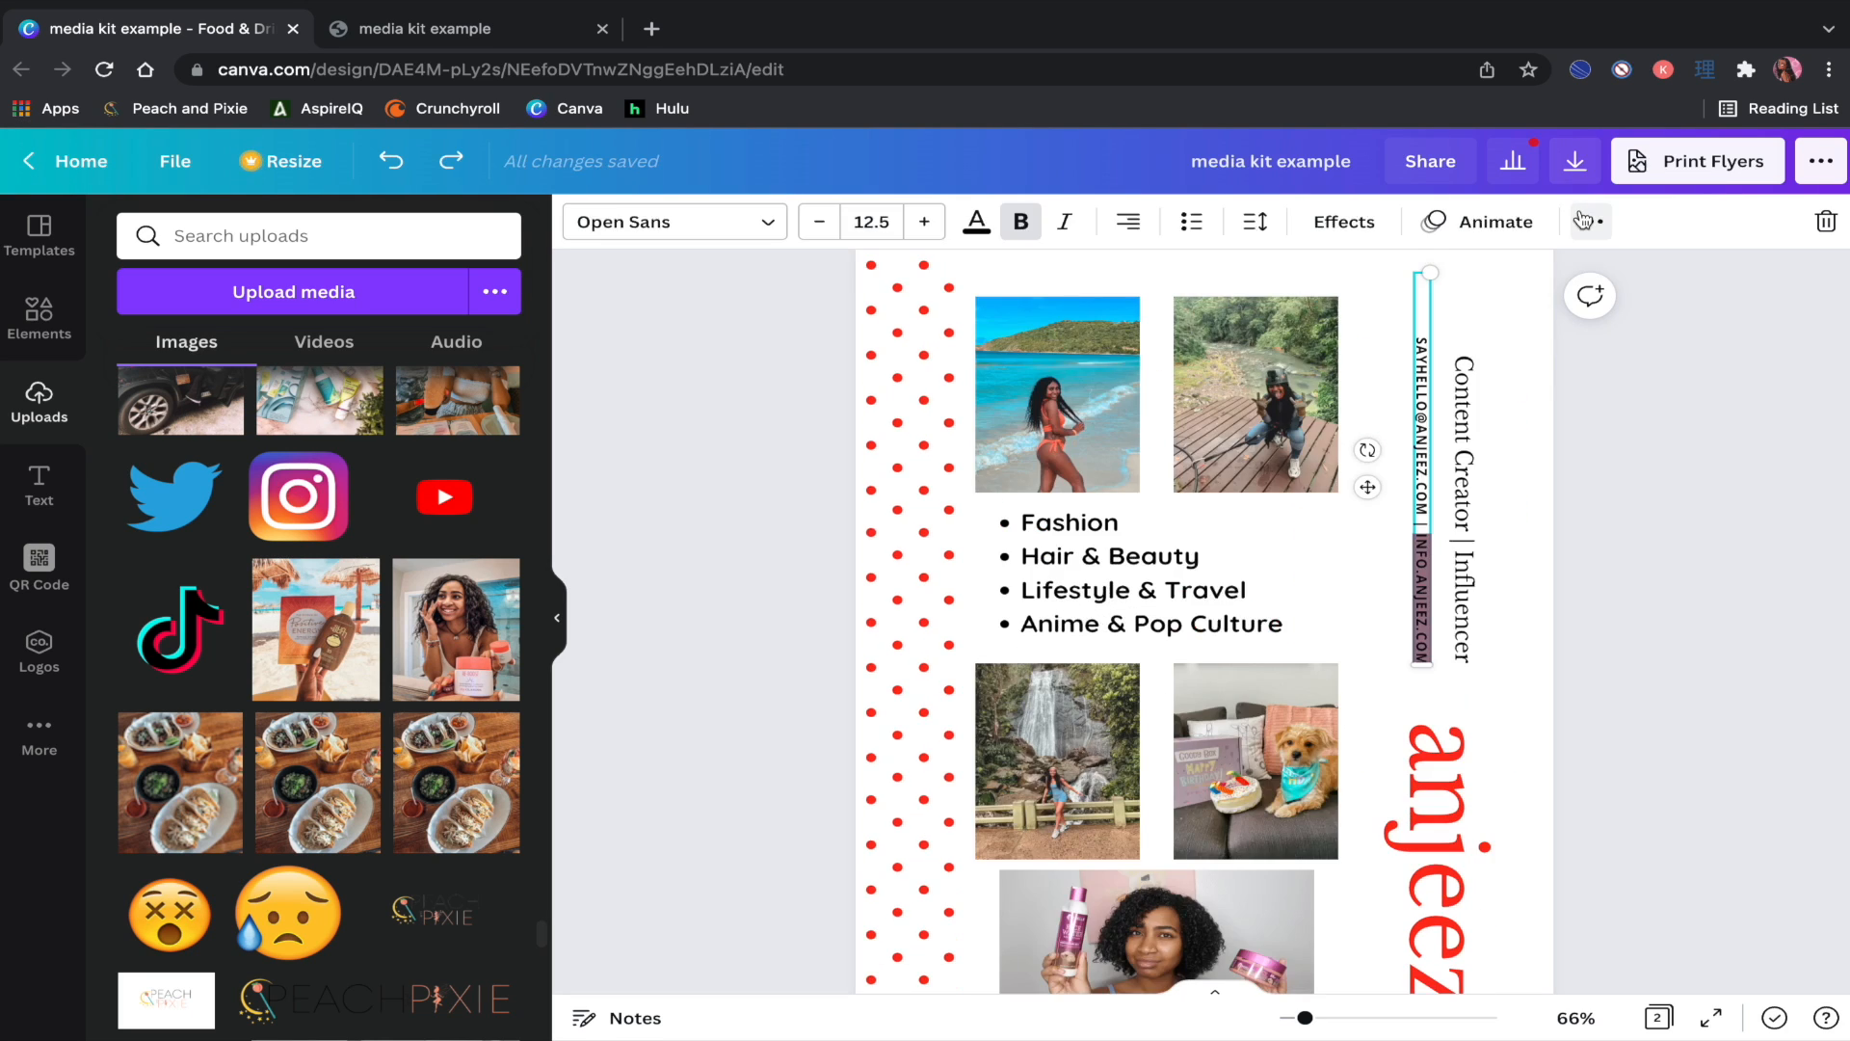
# Step: Link the contact text to the website address and view page 2 with its icons and photos
pyautogui.click(1591, 221)
pyautogui.click(1474, 279)
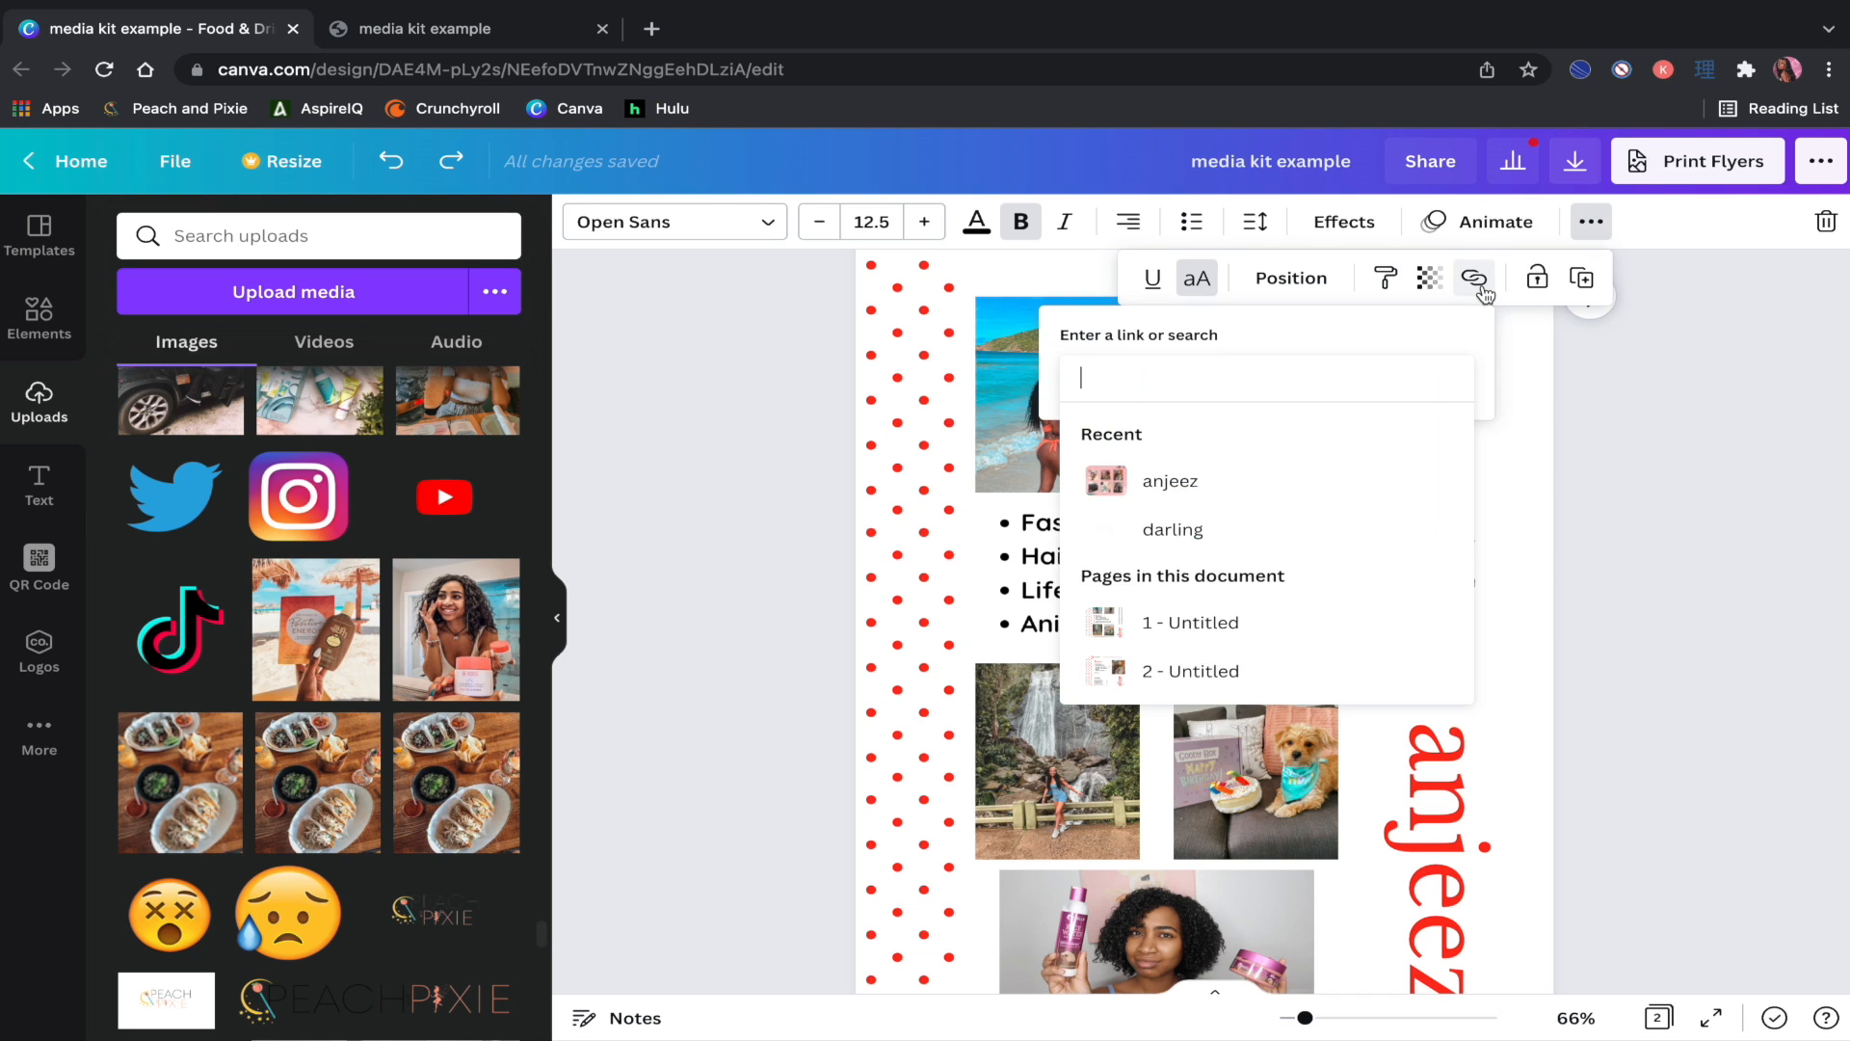
pyautogui.write('IN')
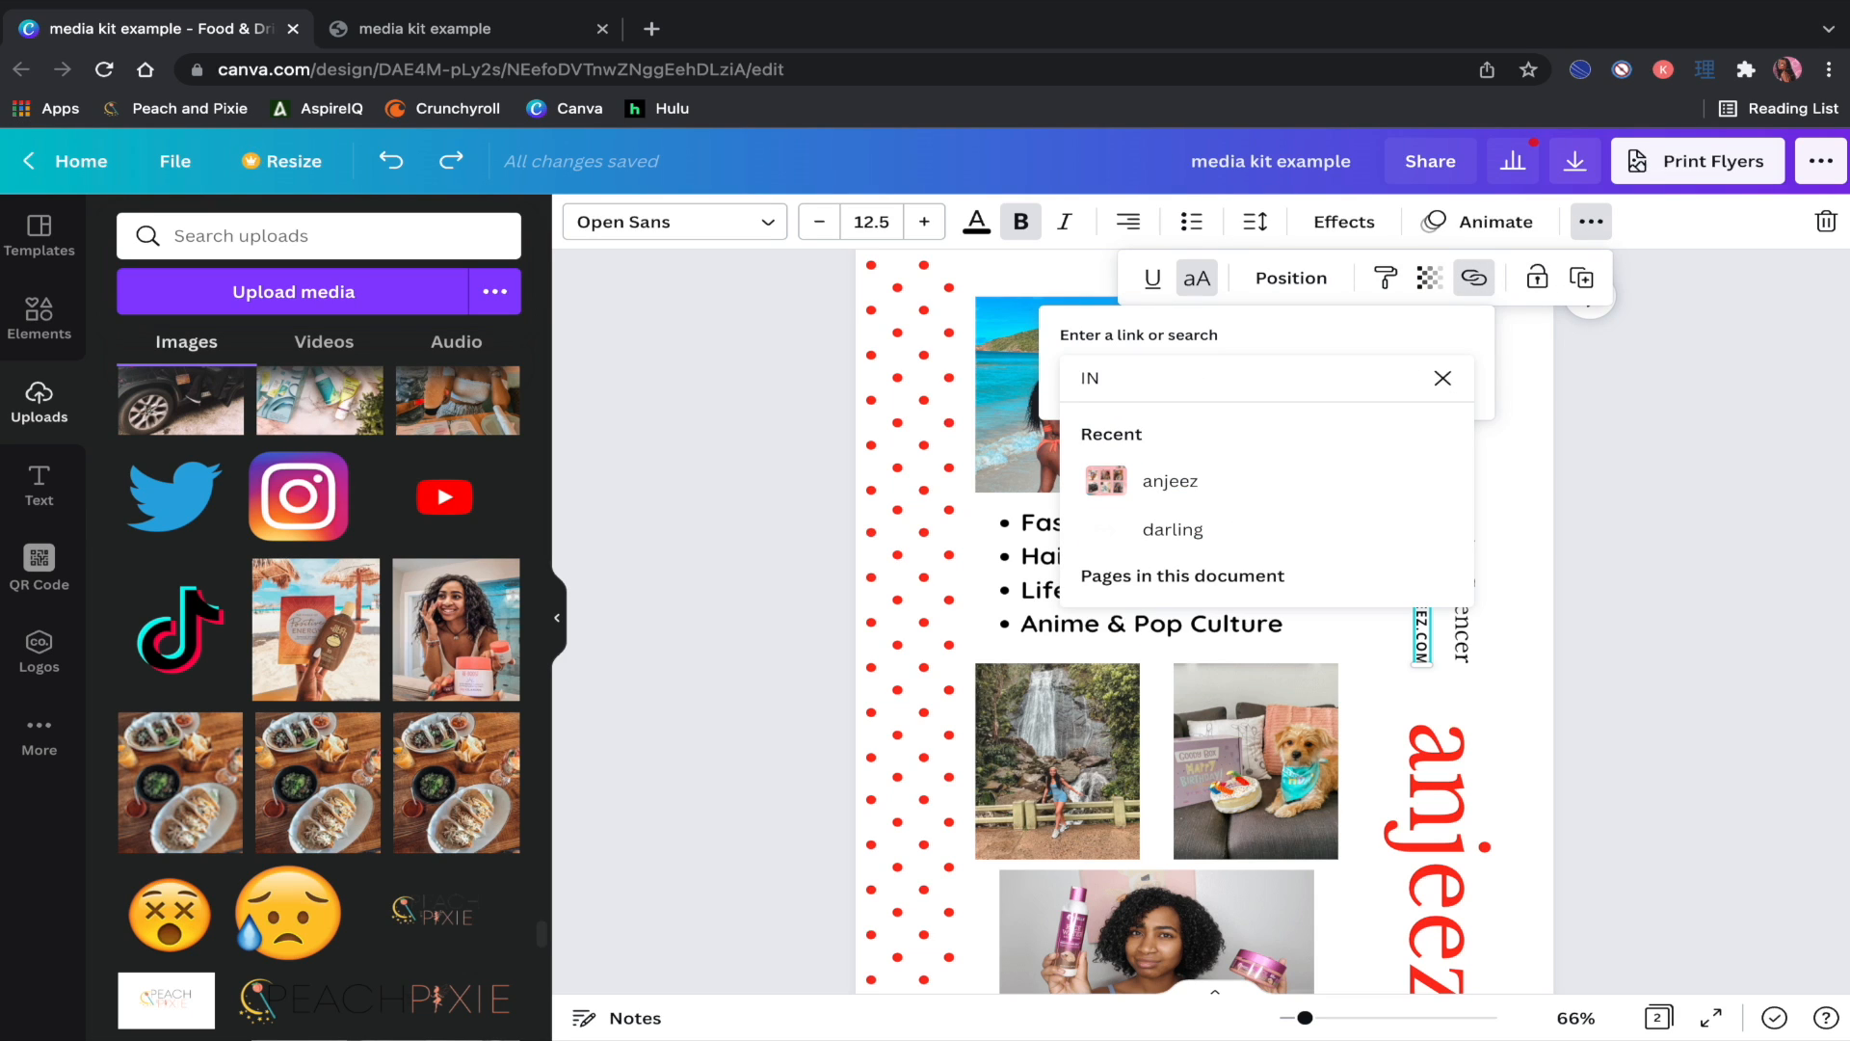
pyautogui.write('FO.ANJEEZ.COM')
pyautogui.press('Return')
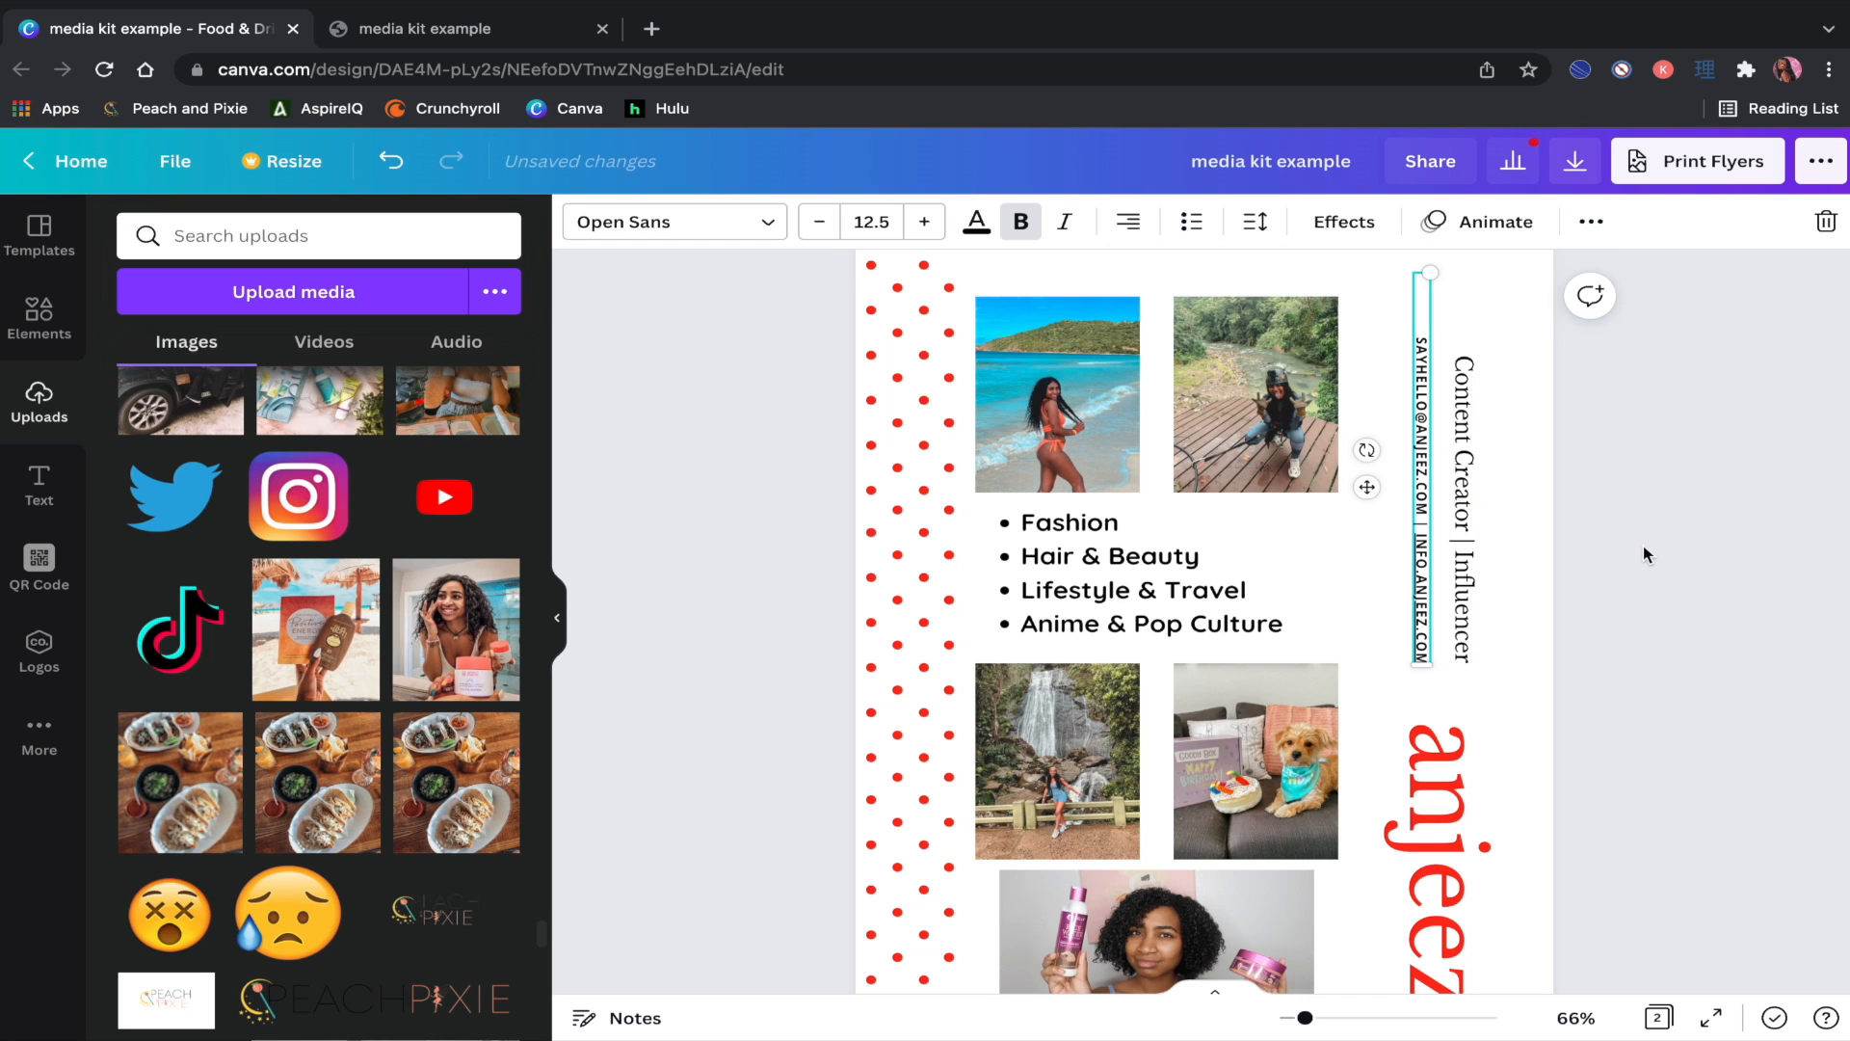
pyautogui.click(1644, 546)
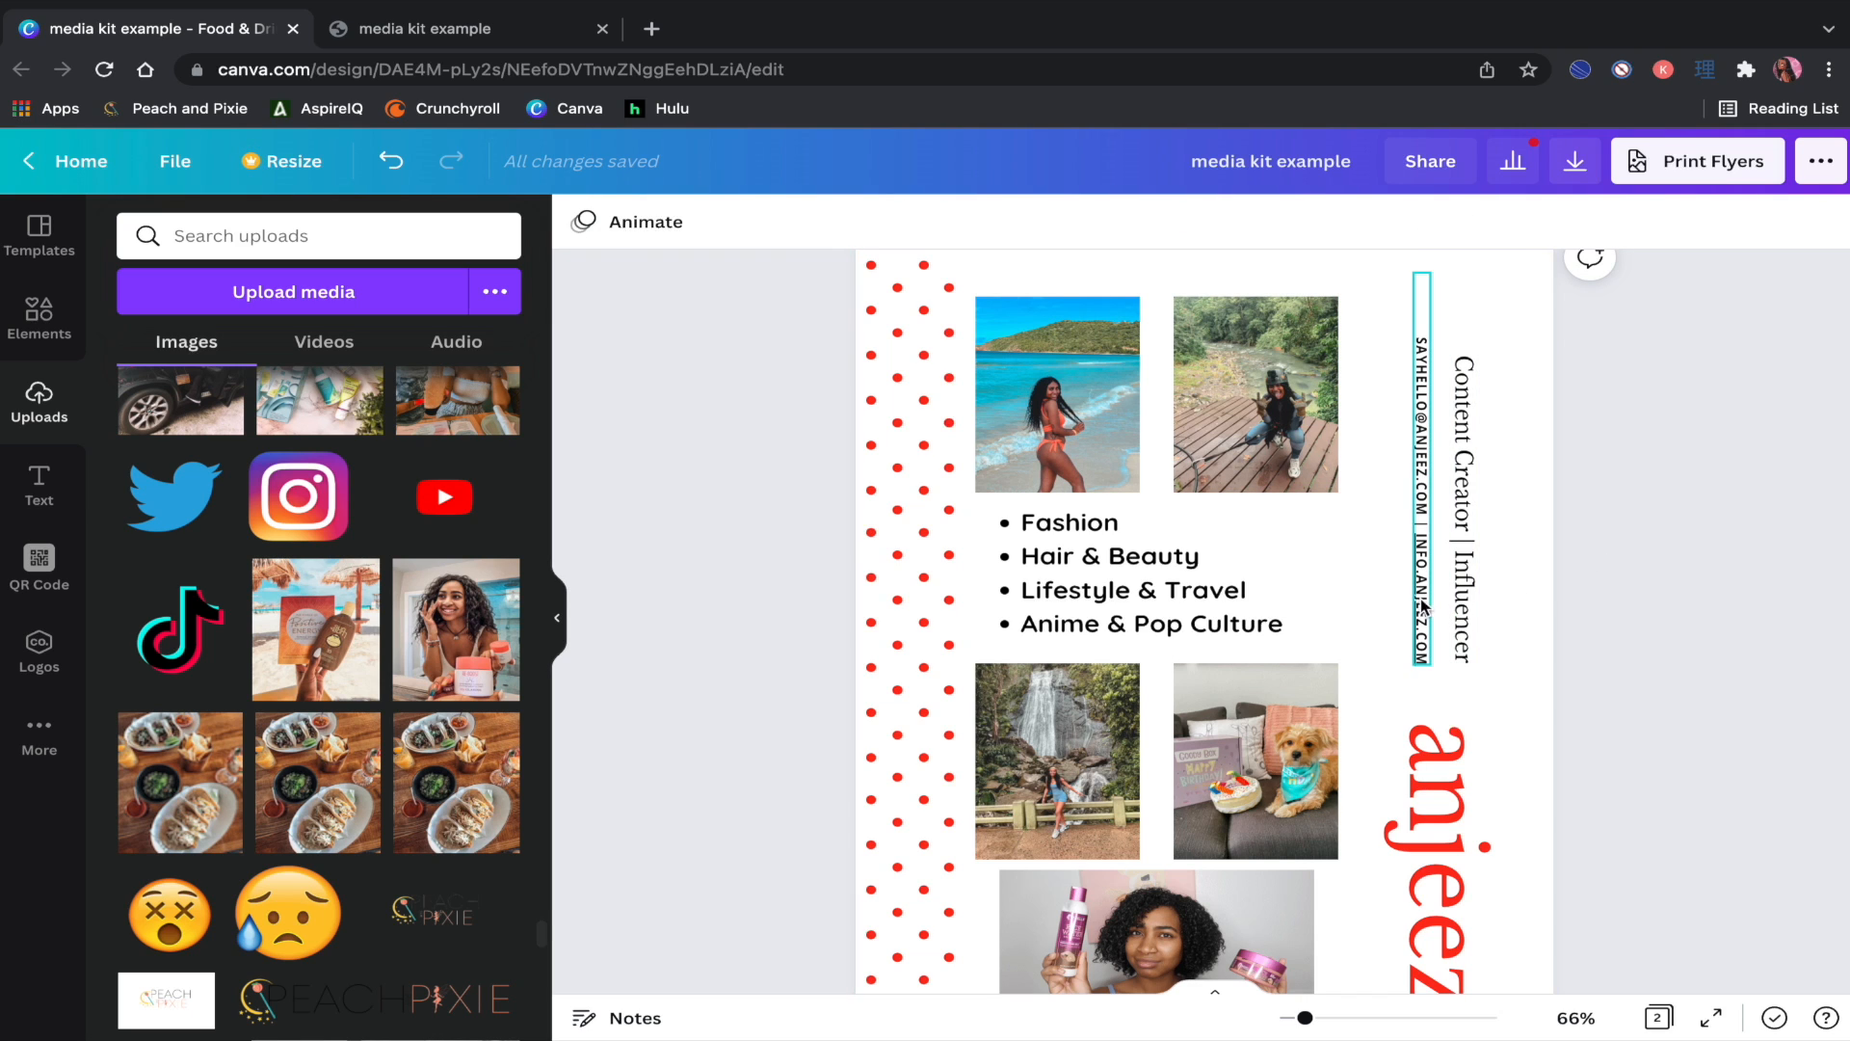
pyautogui.scroll(1, 1706, 590)
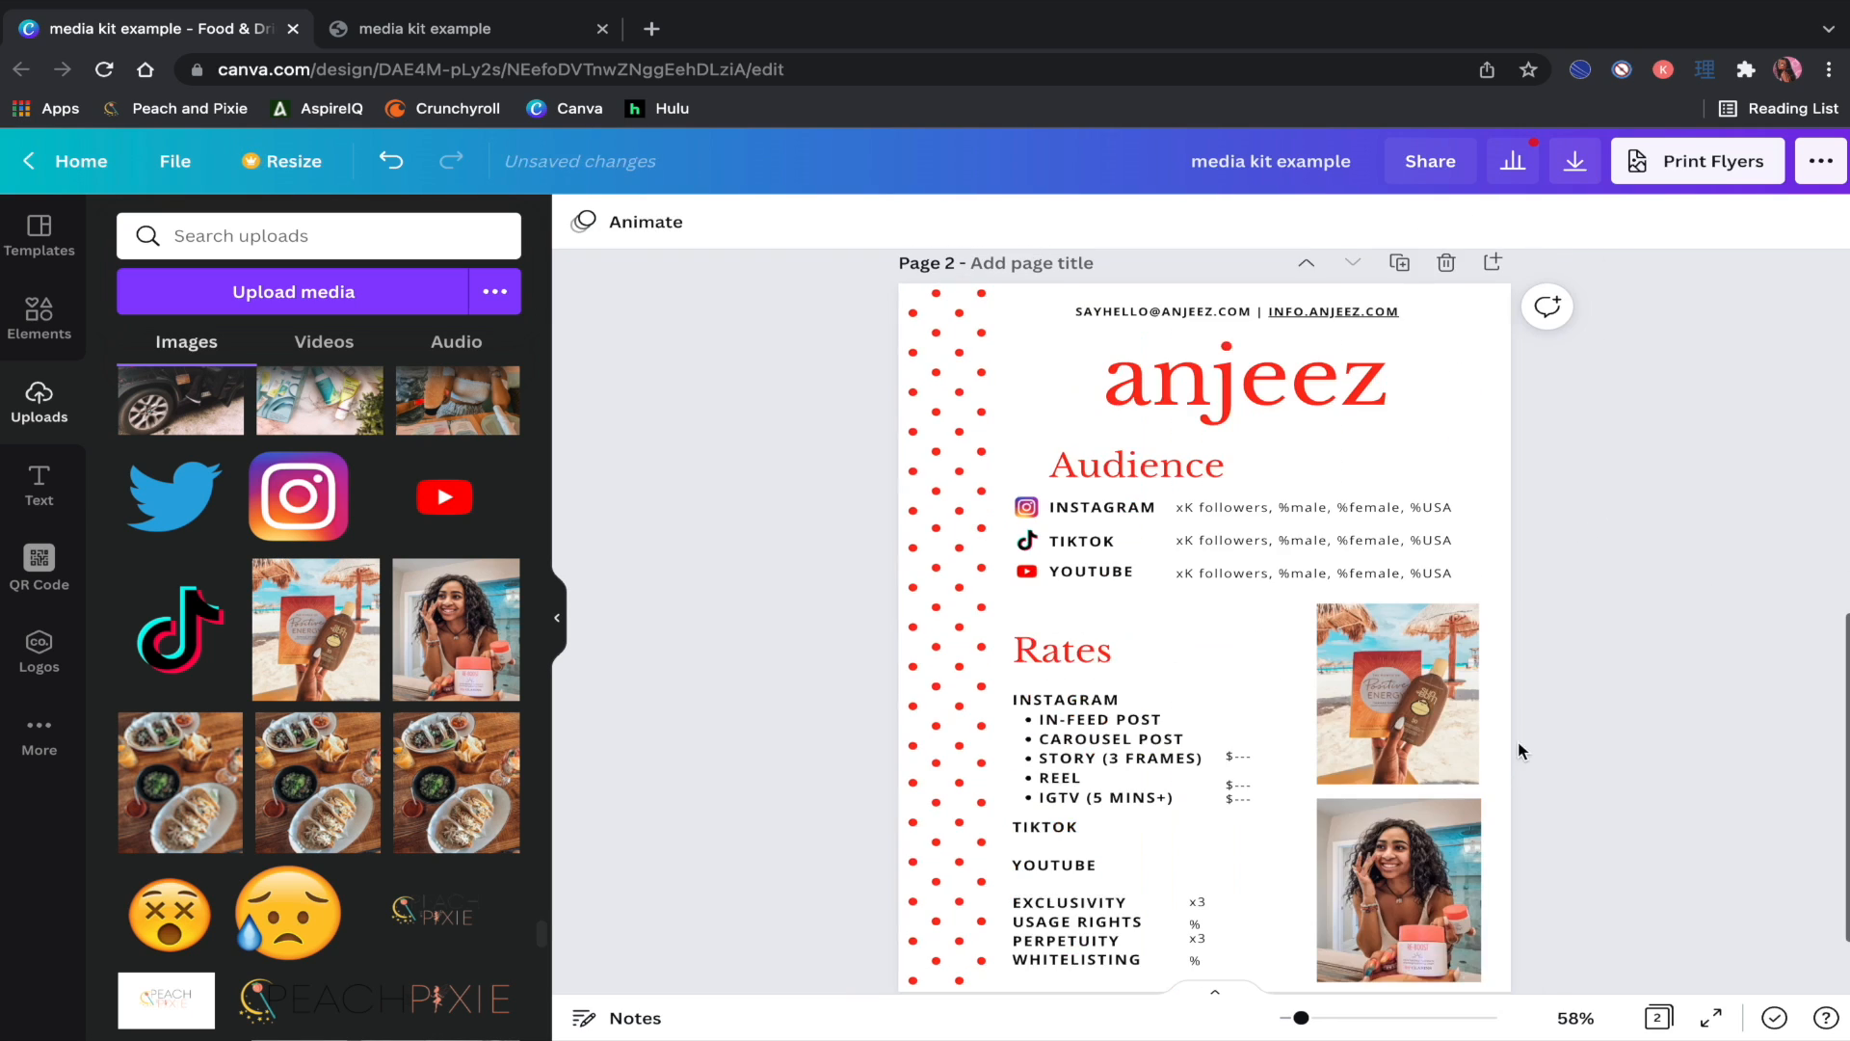
pyautogui.scroll(-1, 1608, 739)
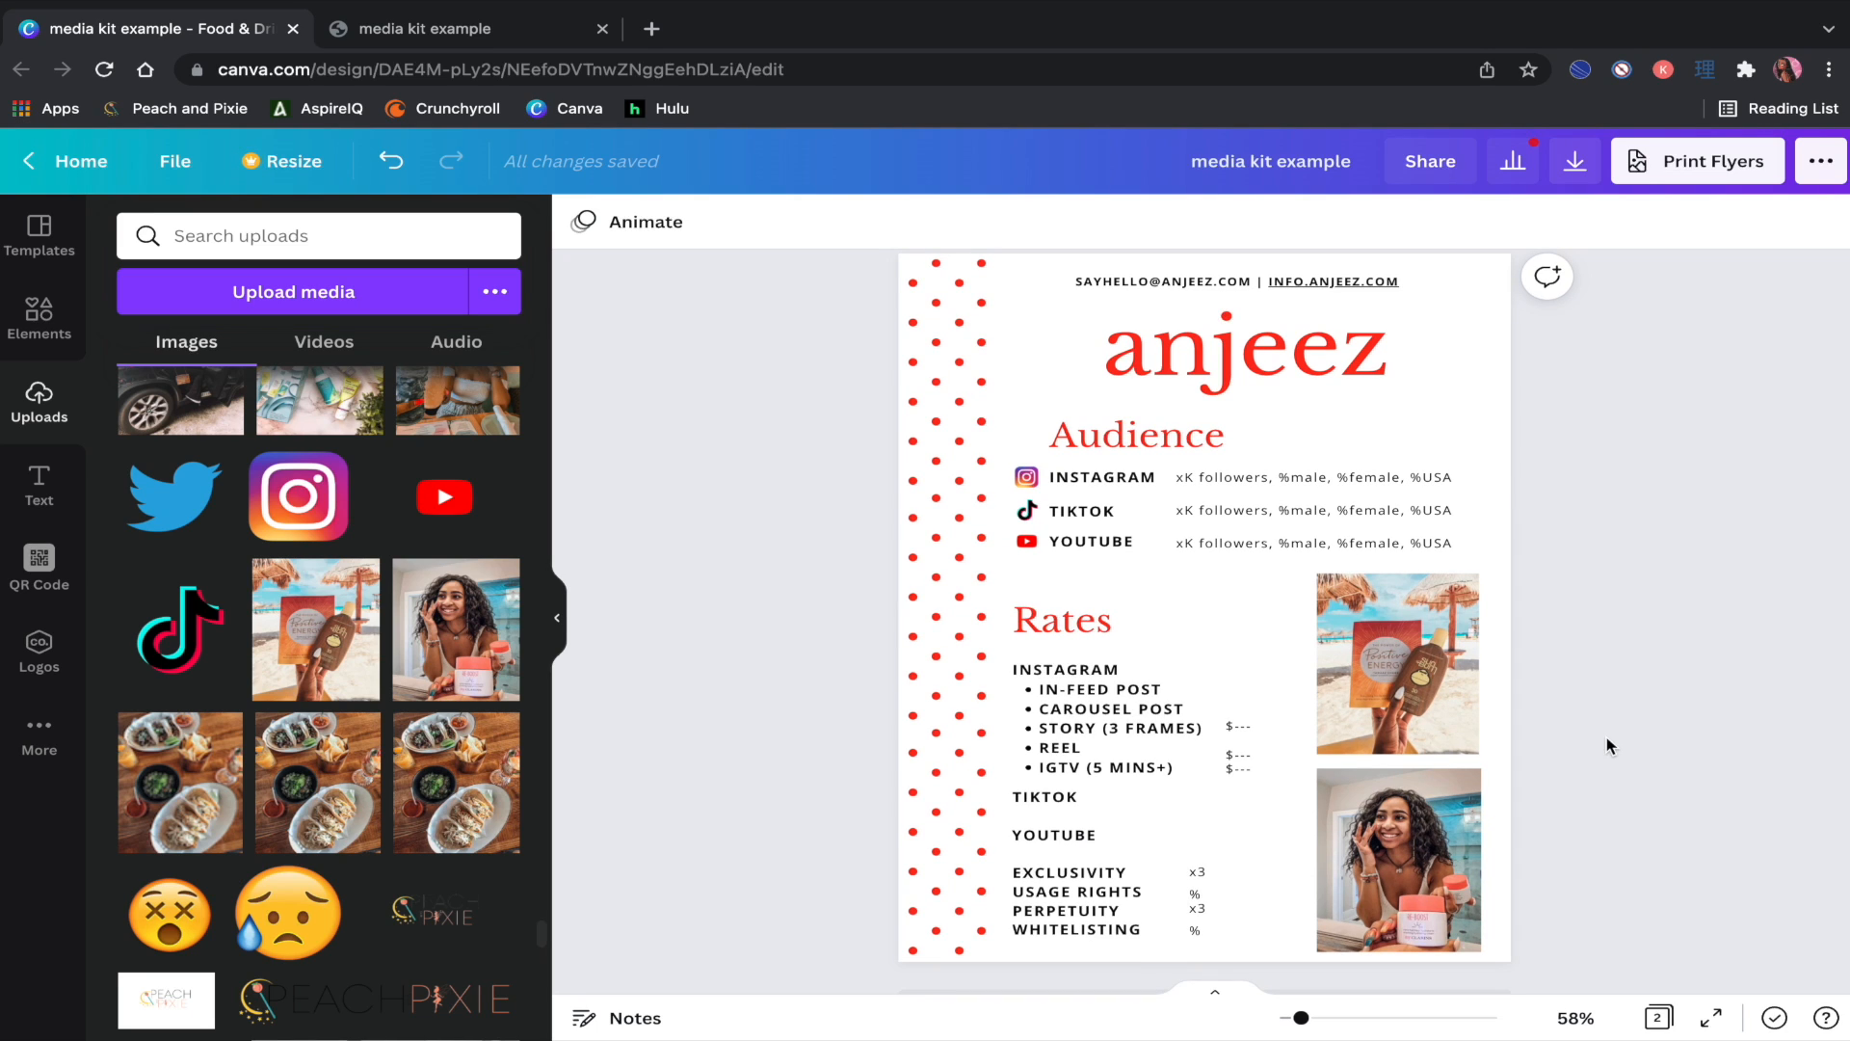